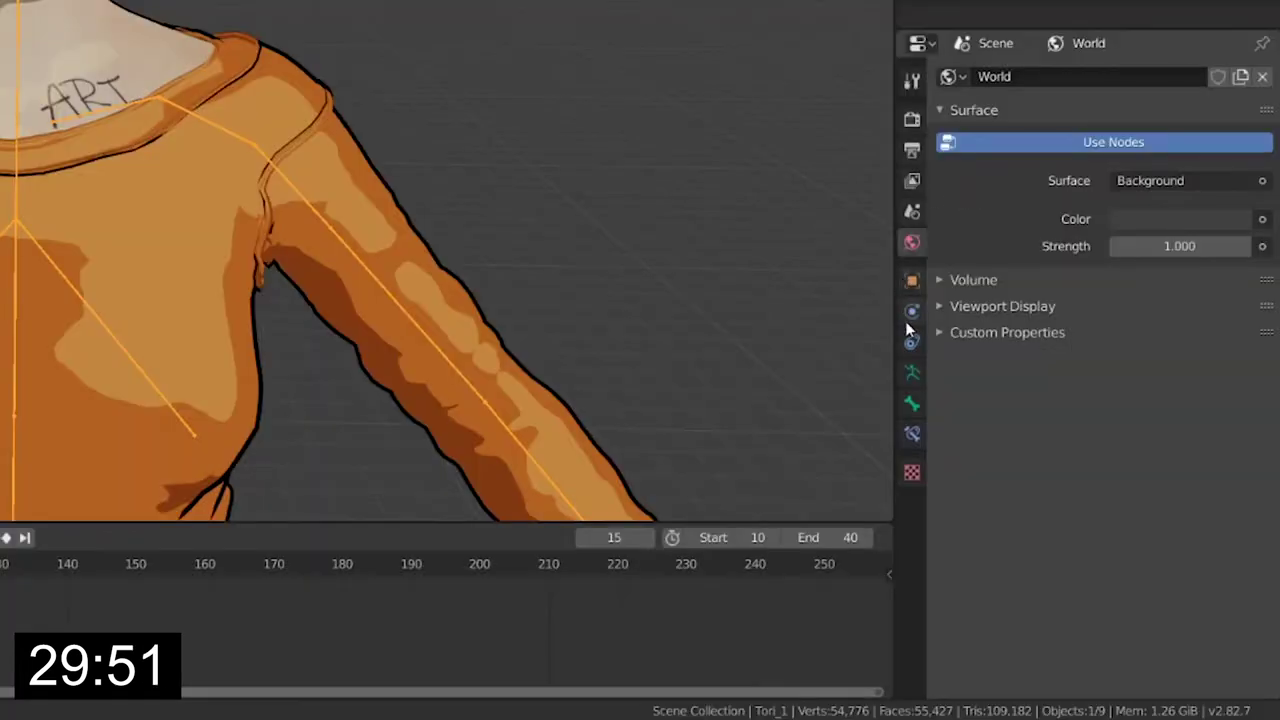
Show the Tori_1 rig's armature data properties, including the Skeleton and Pose Library panels.
{"action": "left_click", "coordinate": [916, 380]}
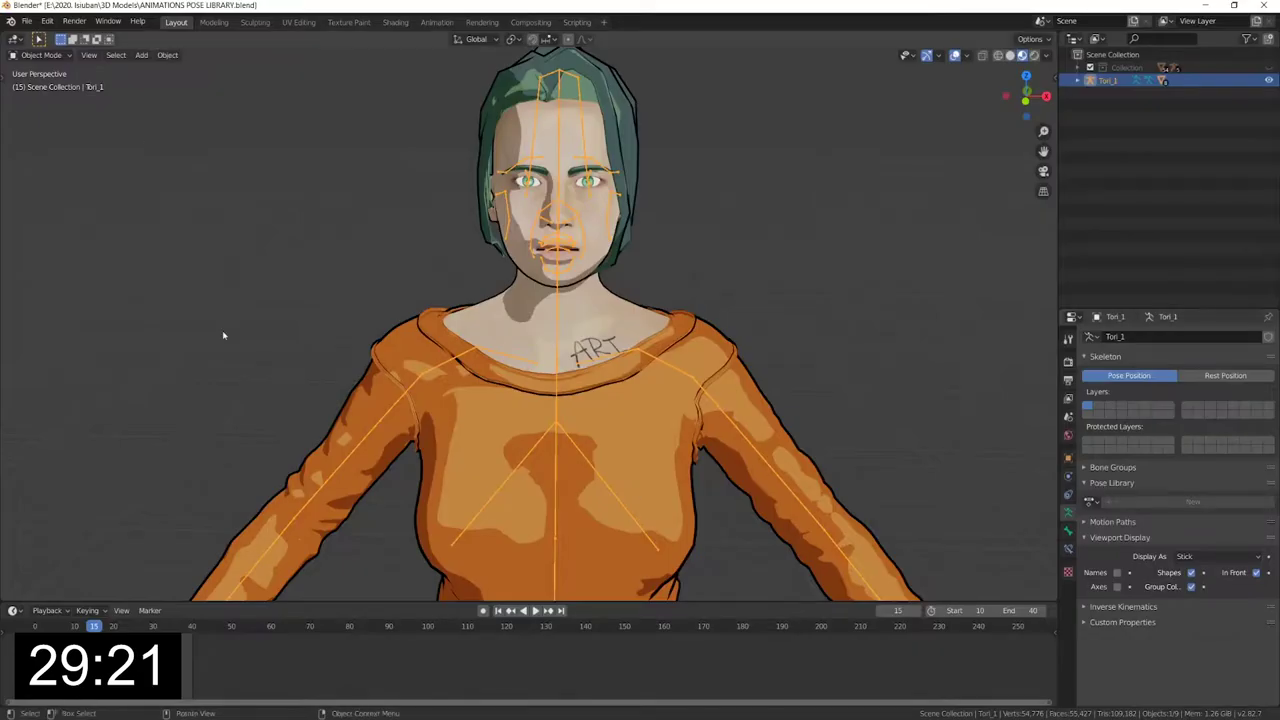
Switch Tori_1 to Pose Mode and create a new pose library named 'Visage de Tori'.
{"action": "left_click", "coordinate": [43, 58]}
{"action": "left_click", "coordinate": [42, 99]}
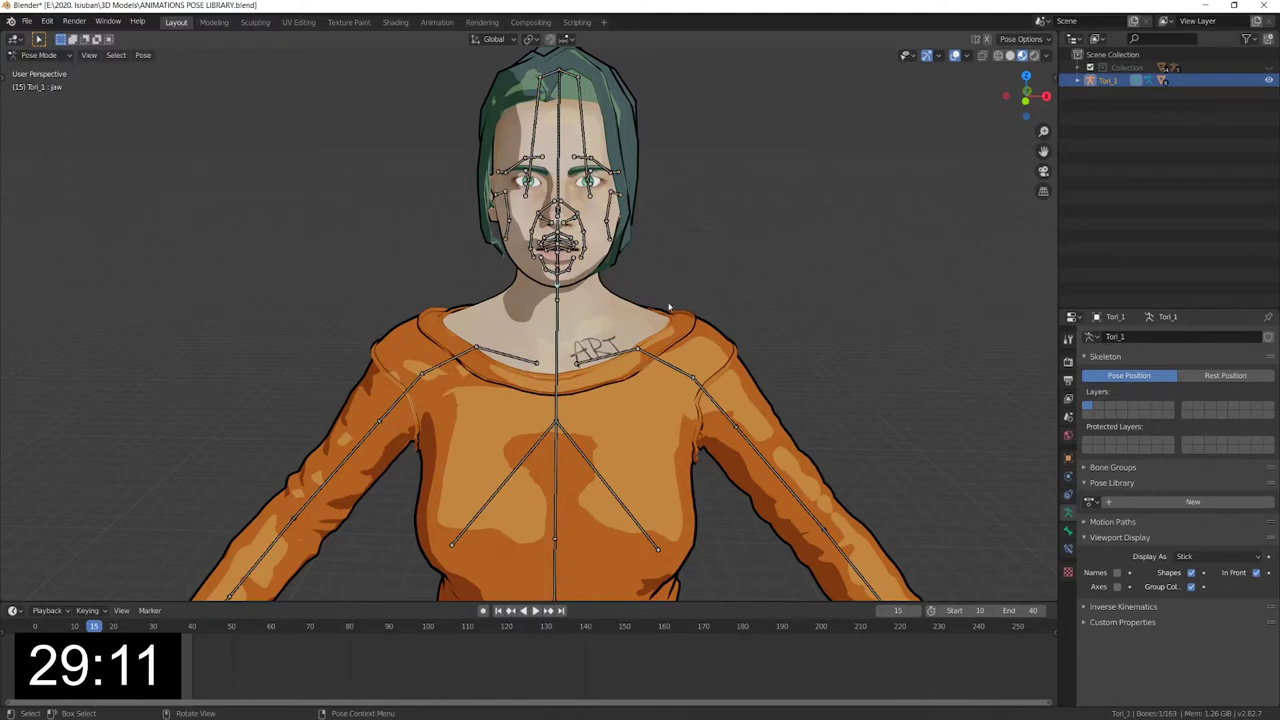
{"action": "left_click", "coordinate": [1210, 510]}
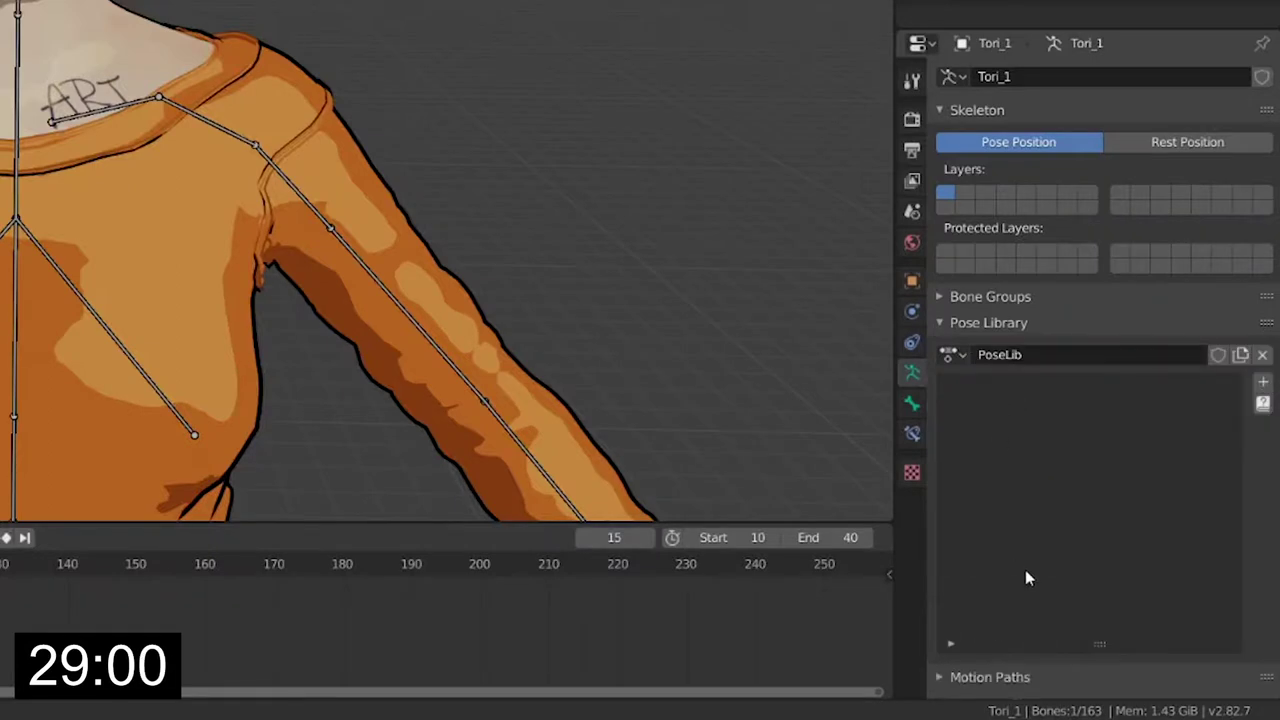
{"action": "double_click", "coordinate": [1042, 354]}
{"action": "type", "text": "Visage de Tori"}
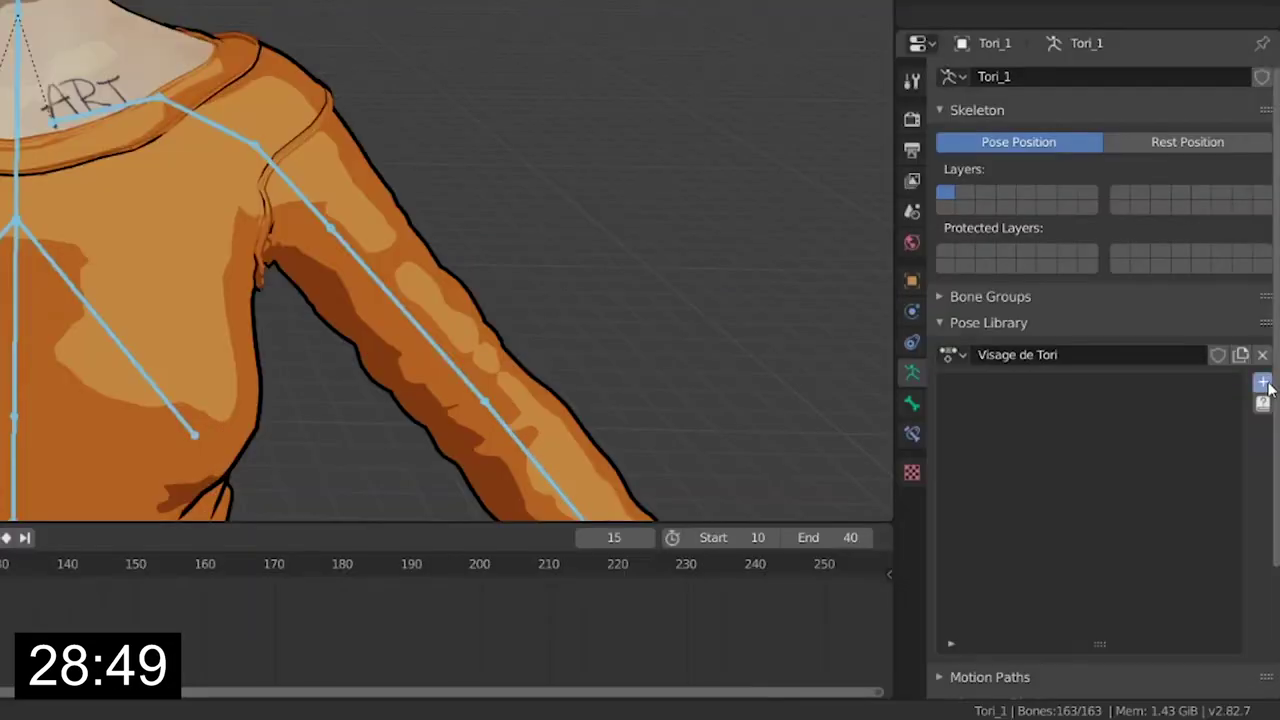
Save the current face as a pose named Neutre.
{"action": "left_click", "coordinate": [1269, 517]}
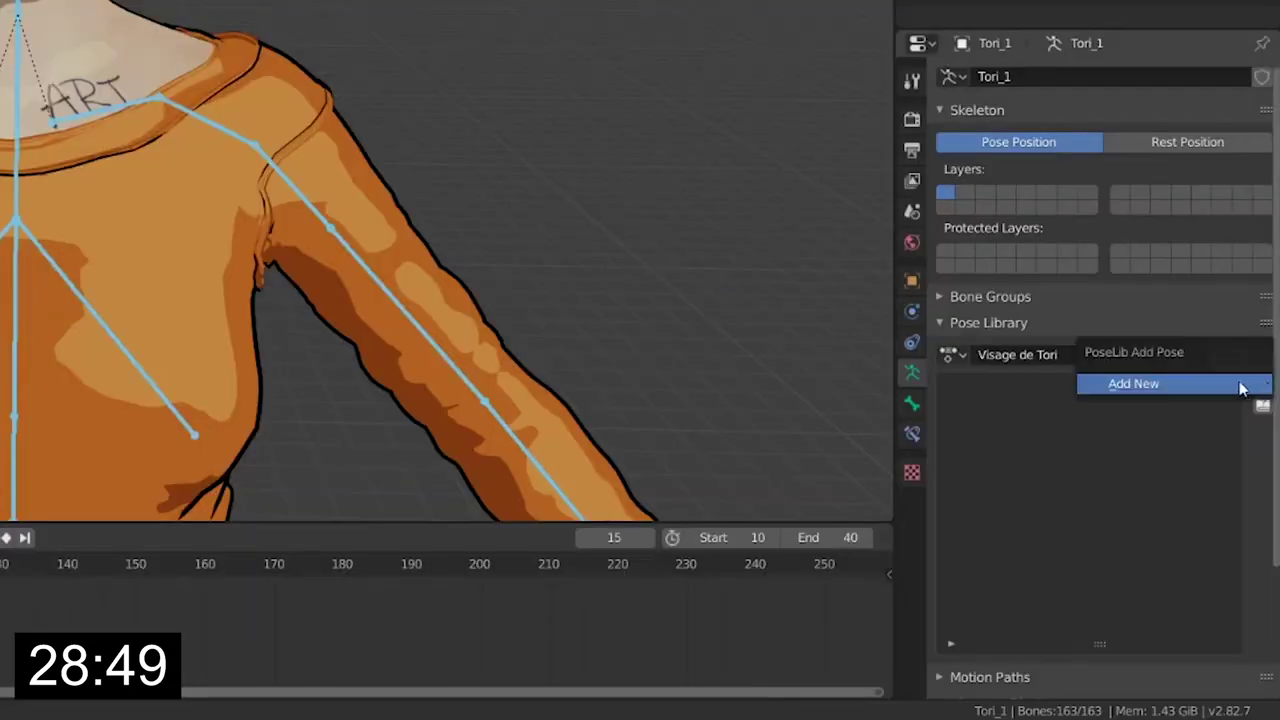
{"action": "left_click", "coordinate": [1155, 386]}
{"action": "double_click", "coordinate": [969, 390]}
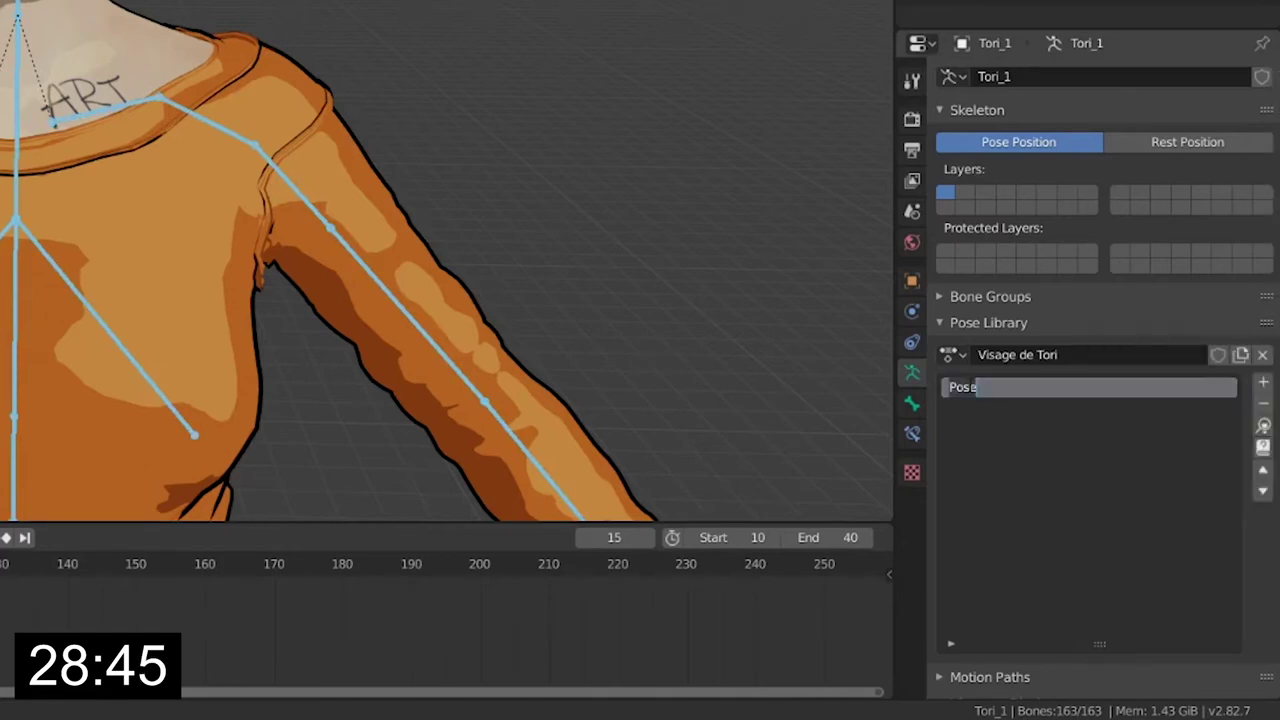
{"action": "type", "text": "Neutre"}
{"action": "key", "text": "Return"}
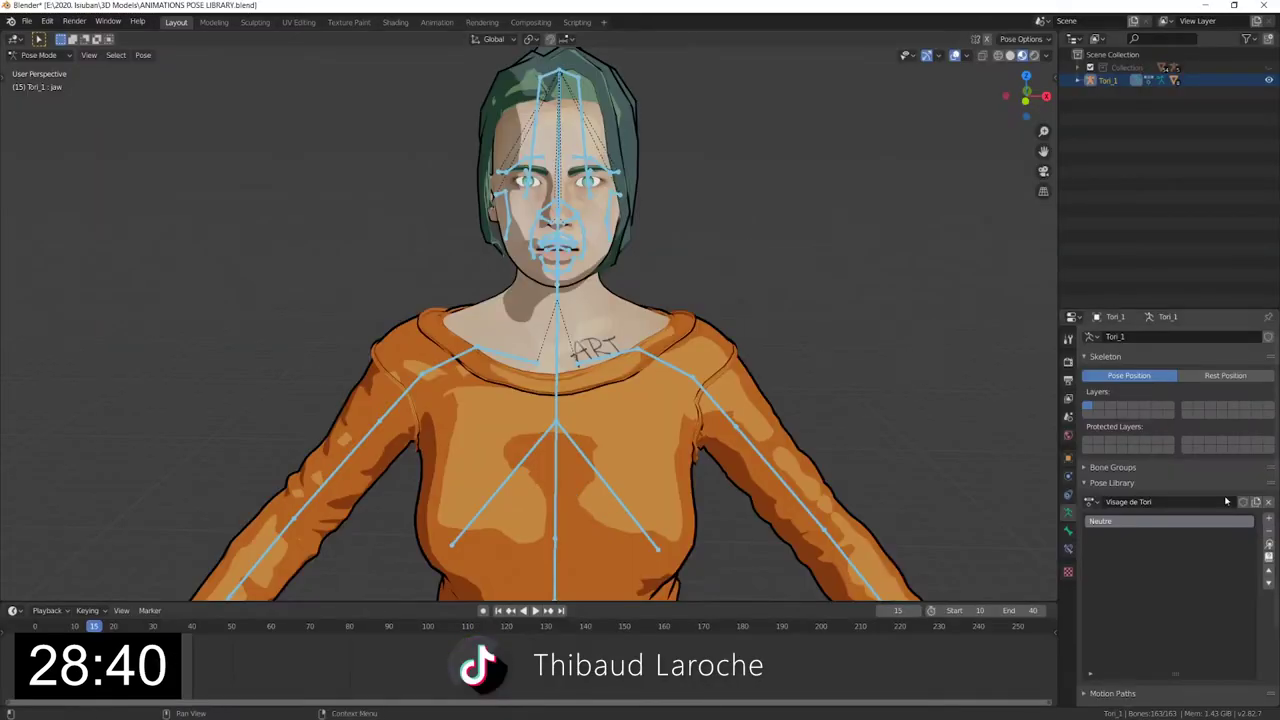
Add a second pose to the library and name it Sourire.
{"action": "scroll", "coordinate": [648, 377], "scroll_direction": "up", "scroll_amount": 4}
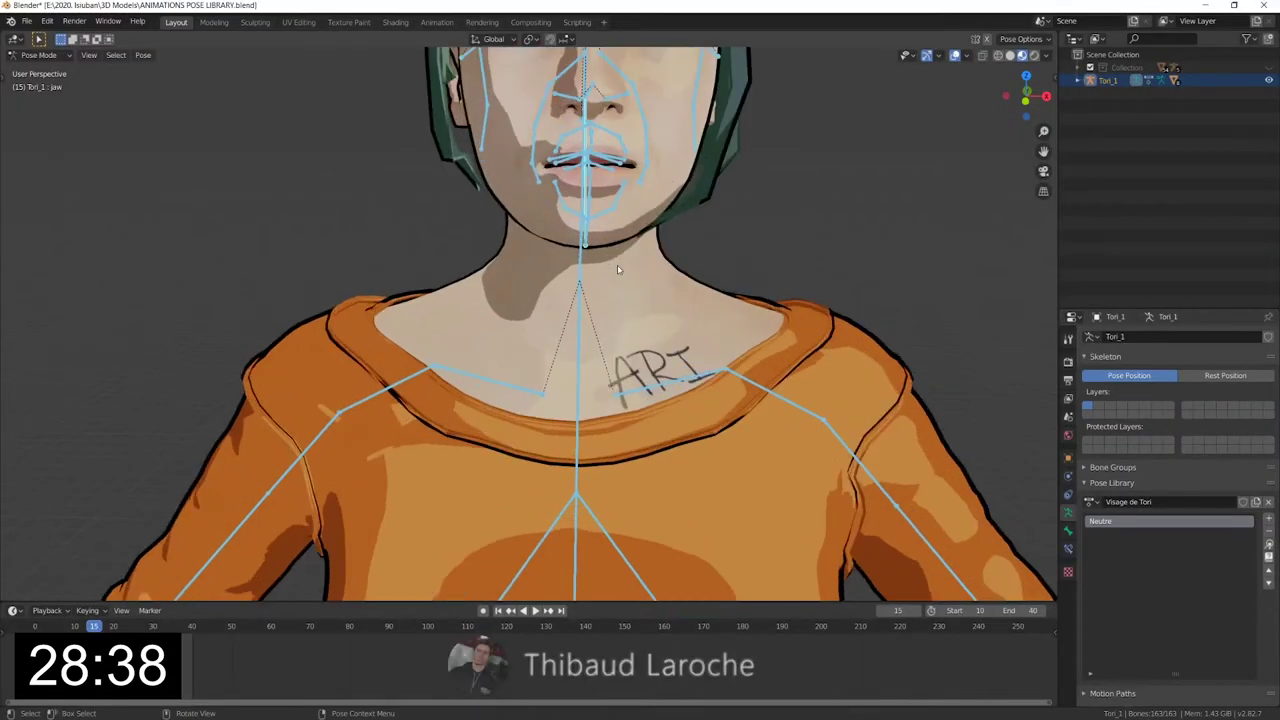
{"action": "middle_click_drag", "start_coordinate": [620, 270], "coordinate": [618, 366], "text": "shift"}
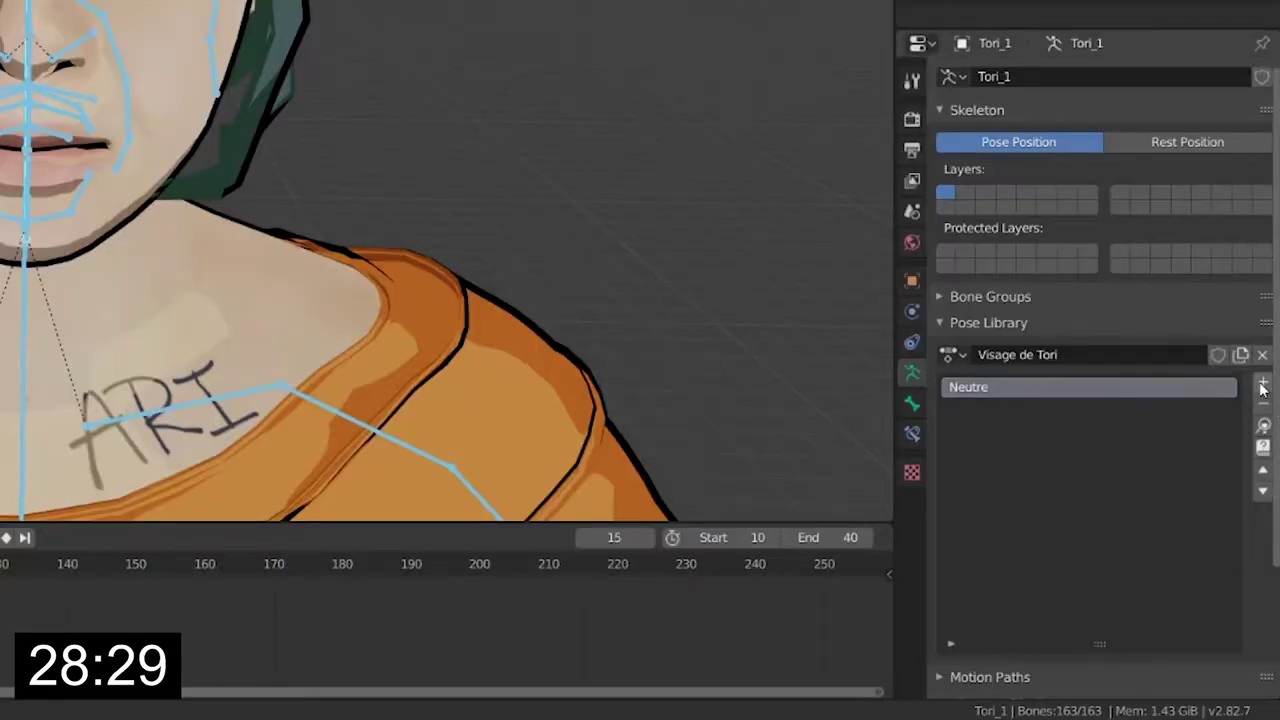
{"action": "left_click", "coordinate": [1262, 386]}
{"action": "mouse_move", "coordinate": [1158, 426]}
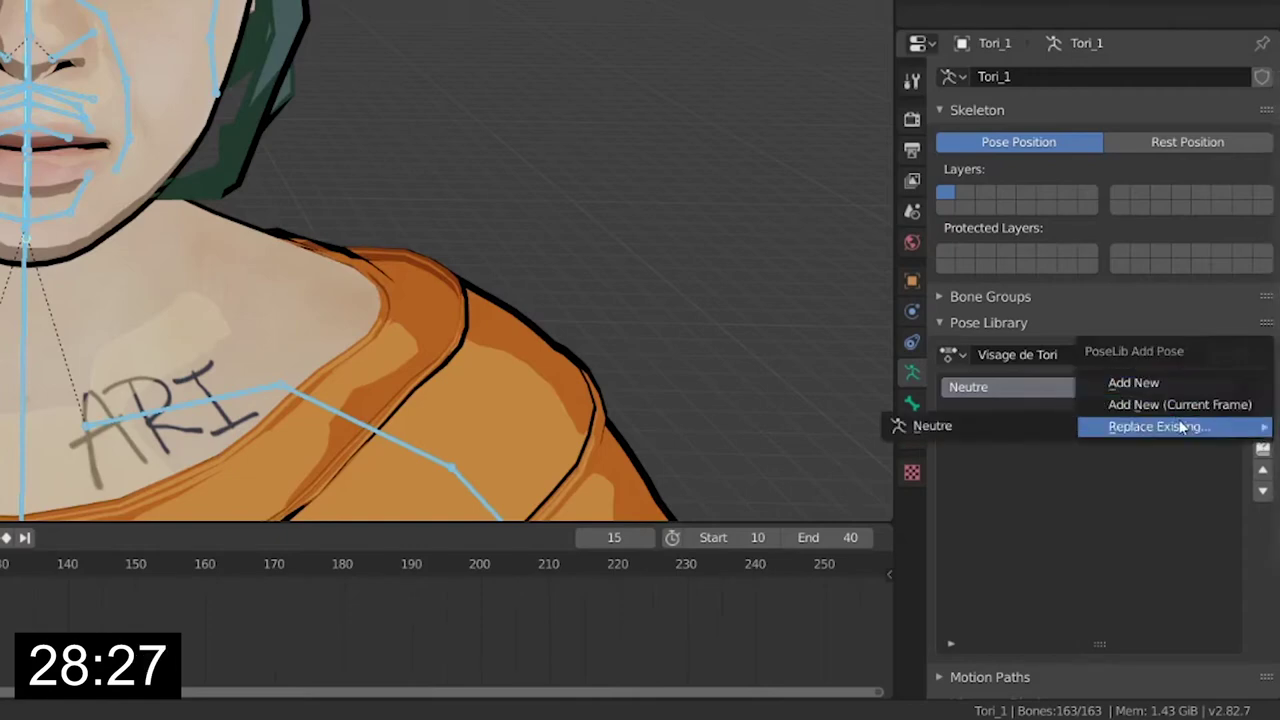
{"action": "left_click", "coordinate": [926, 430]}
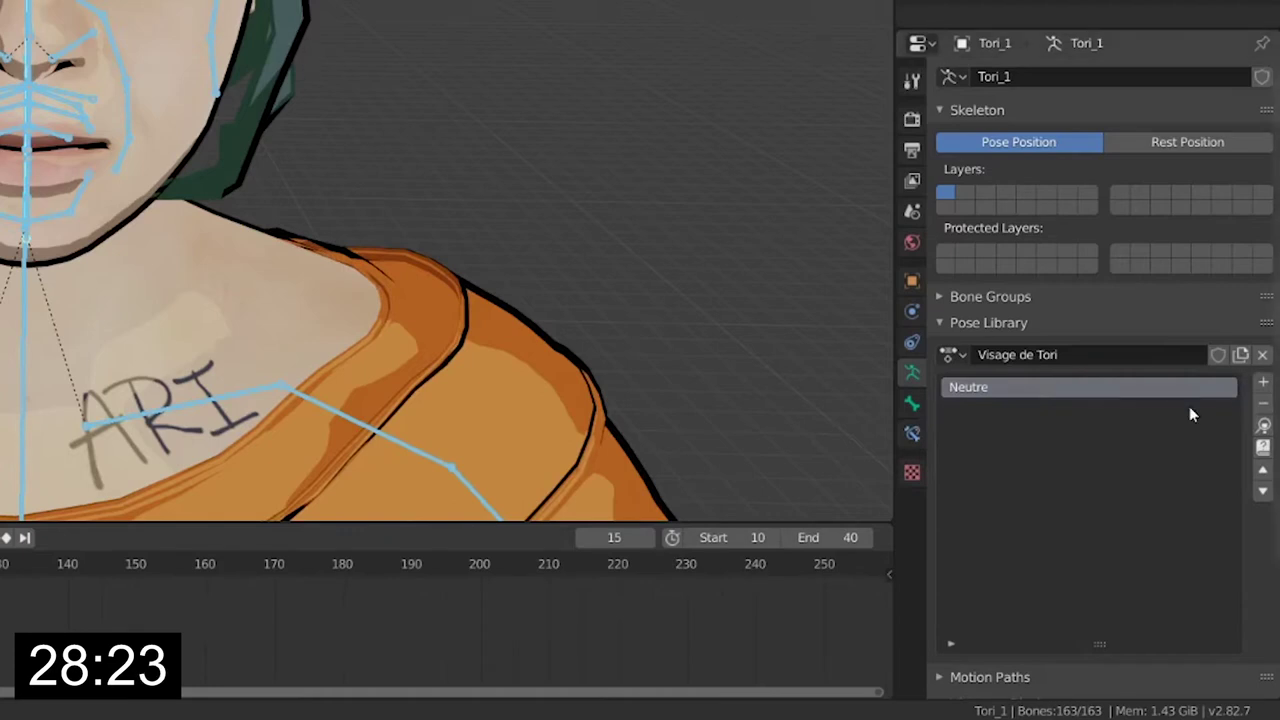
{"action": "left_click", "coordinate": [1262, 382]}
{"action": "left_click", "coordinate": [1160, 334]}
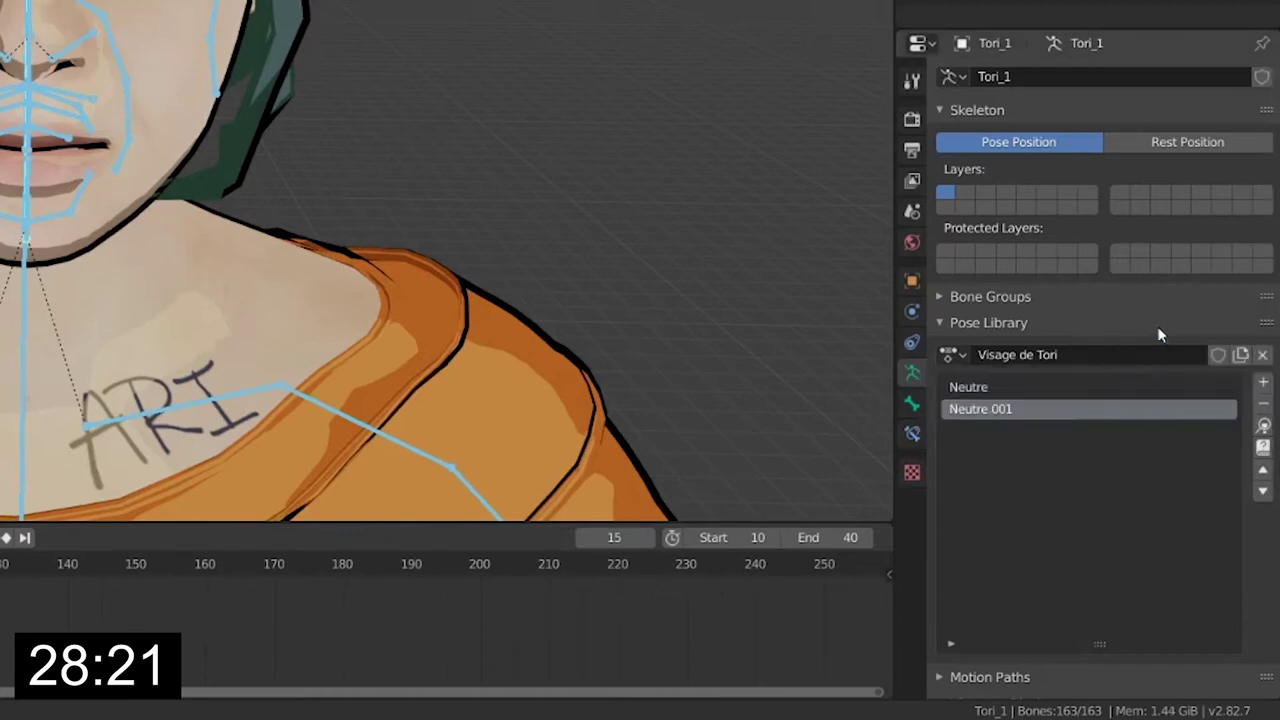
{"action": "double_click", "coordinate": [1012, 409]}
{"action": "type", "text": "Sourire"}
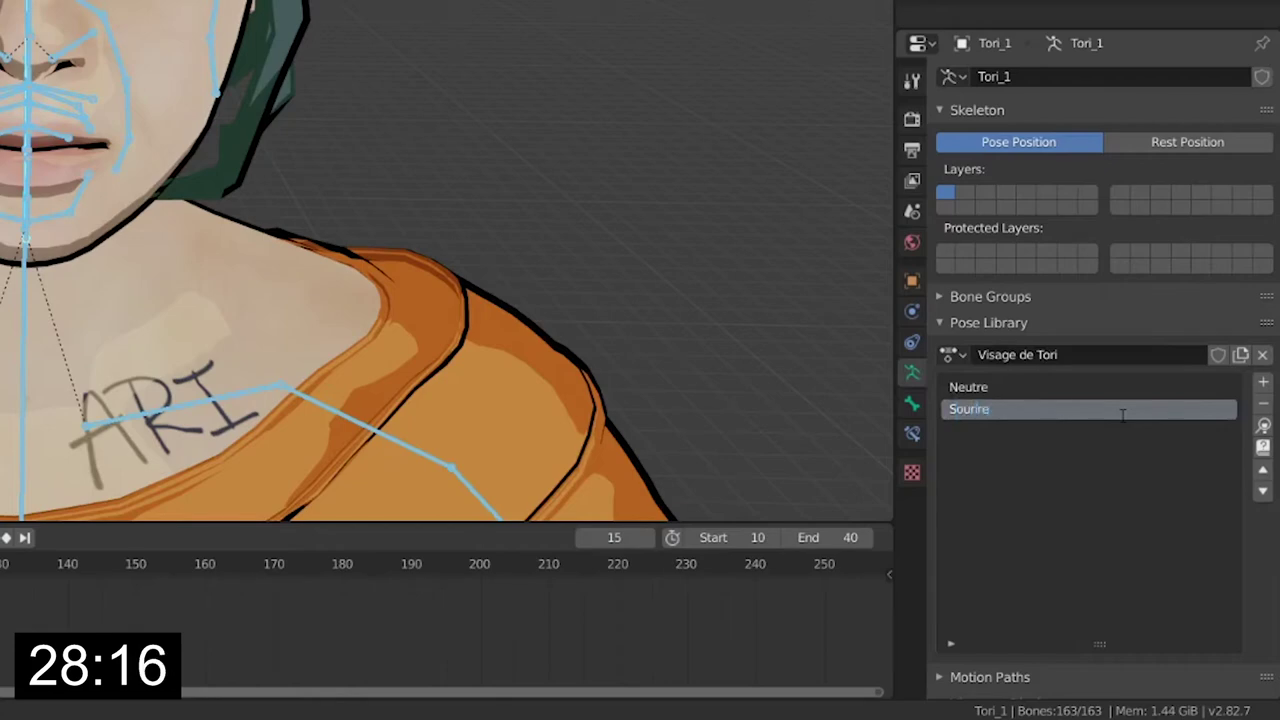
{"action": "key", "text": "Return"}
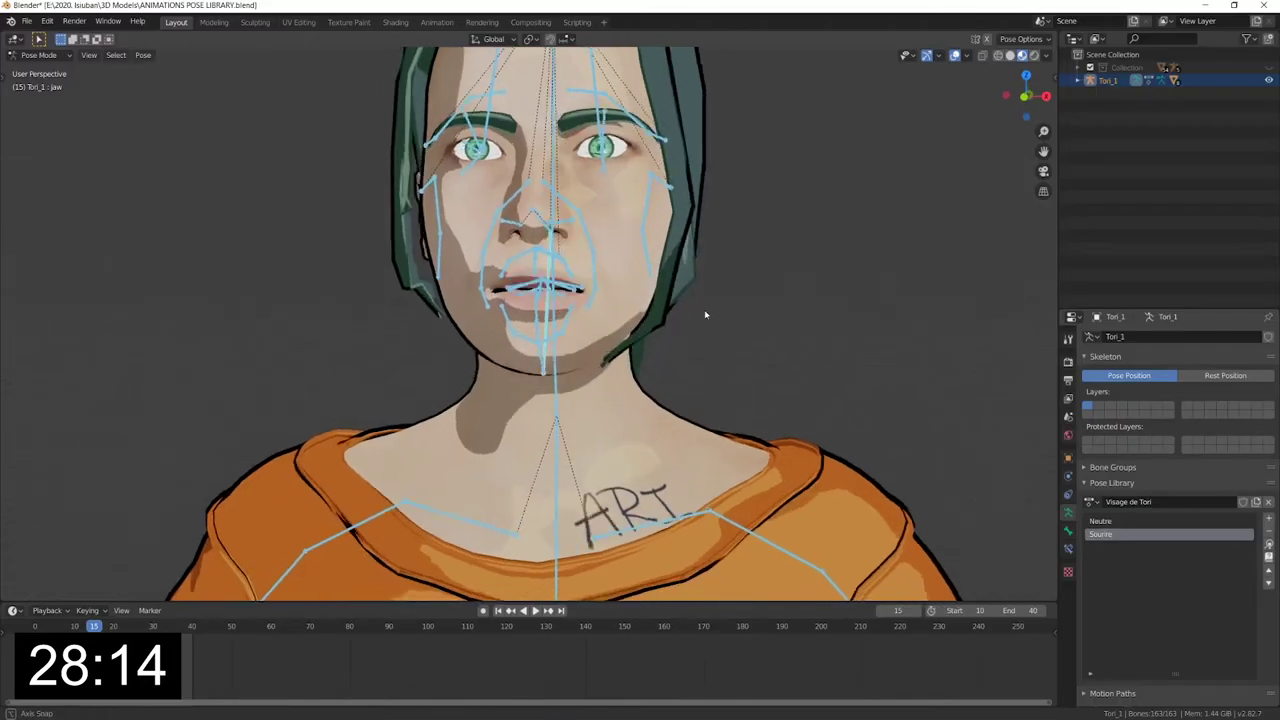
Pull the mouth corner up by rotating the cheek bone about X, undoing a second attempt.
{"action": "middle_click_drag", "start_coordinate": [704, 309], "coordinate": [845, 283]}
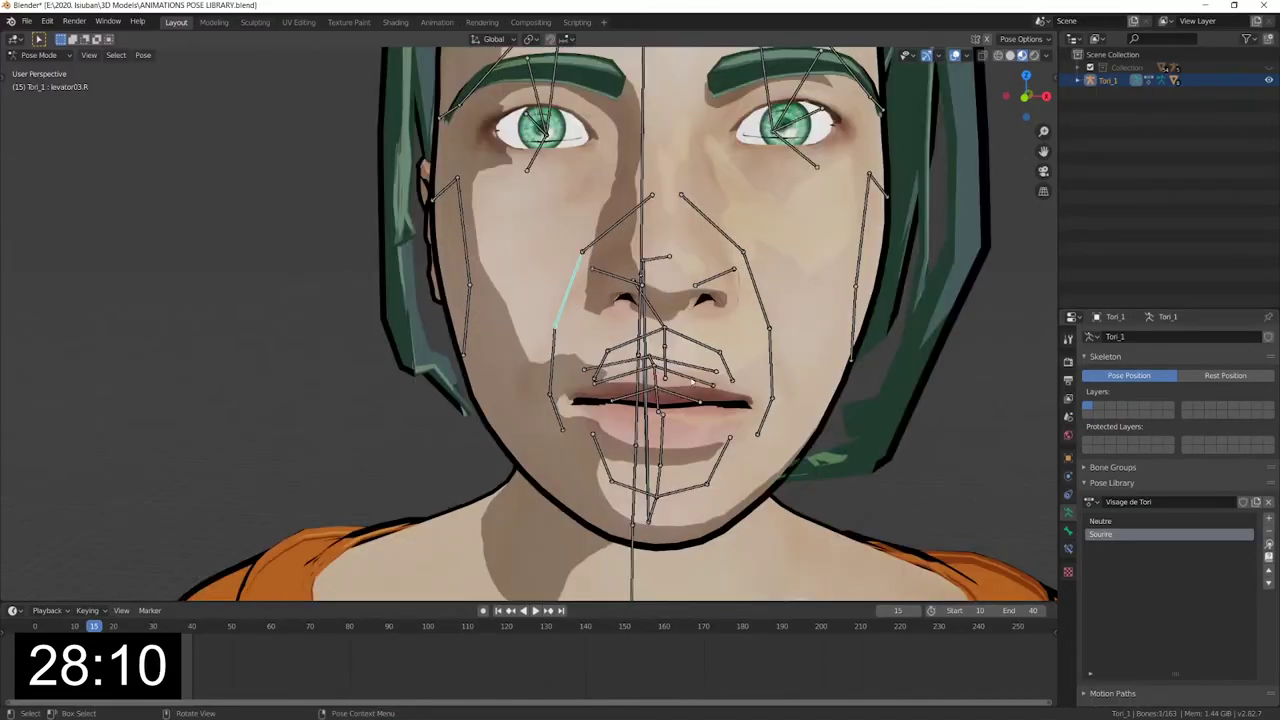
{"action": "left_click_drag", "start_coordinate": [567, 393], "coordinate": [526, 344]}
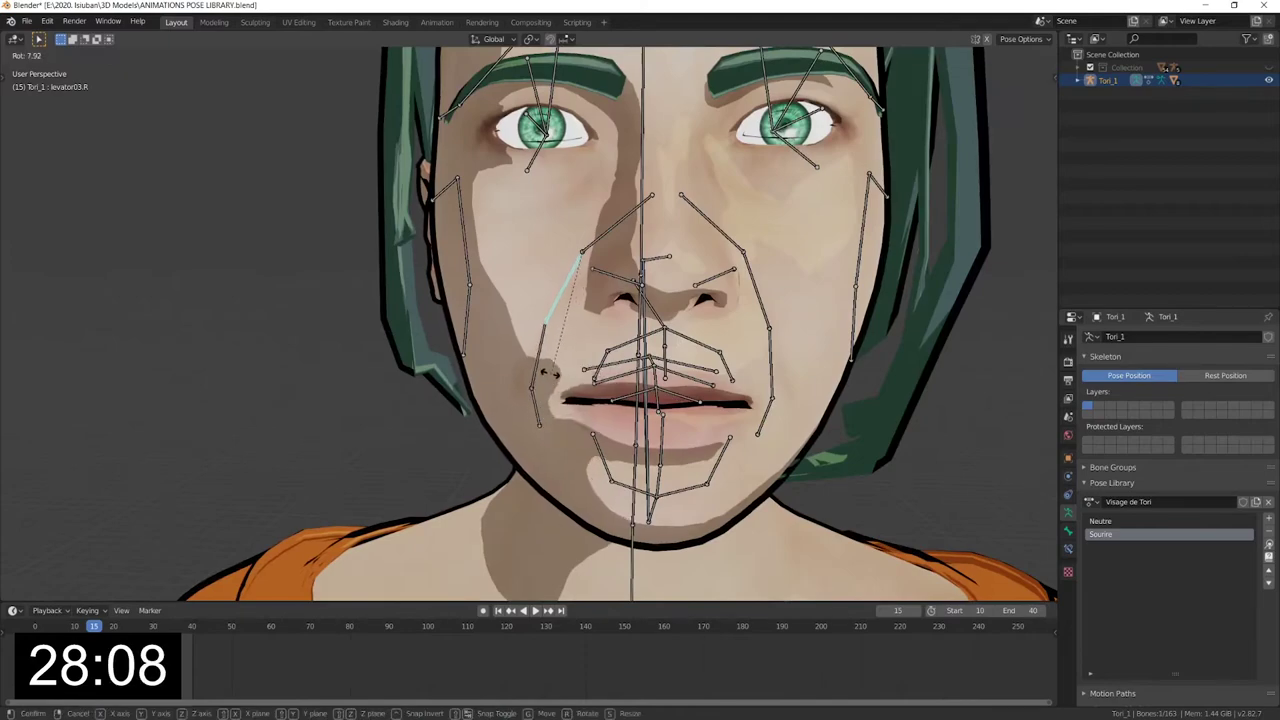
{"action": "key", "text": "r"}
{"action": "key", "text": "x"}
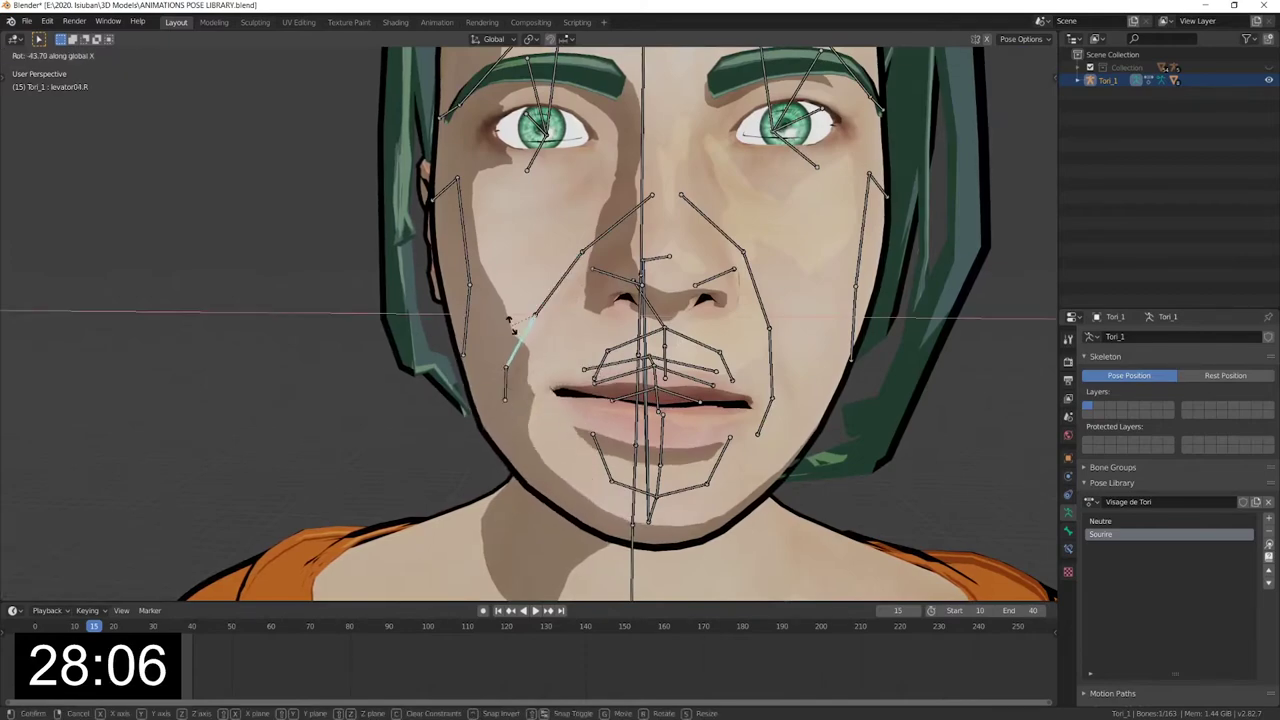
{"action": "left_click", "coordinate": [540, 370]}
{"action": "mouse_move", "coordinate": [480, 360]}
{"action": "middle_mouse_down"}
{"action": "mouse_move", "coordinate": [595, 355]}
{"action": "mouse_move", "coordinate": [940, 414]}
{"action": "middle_mouse_up"}
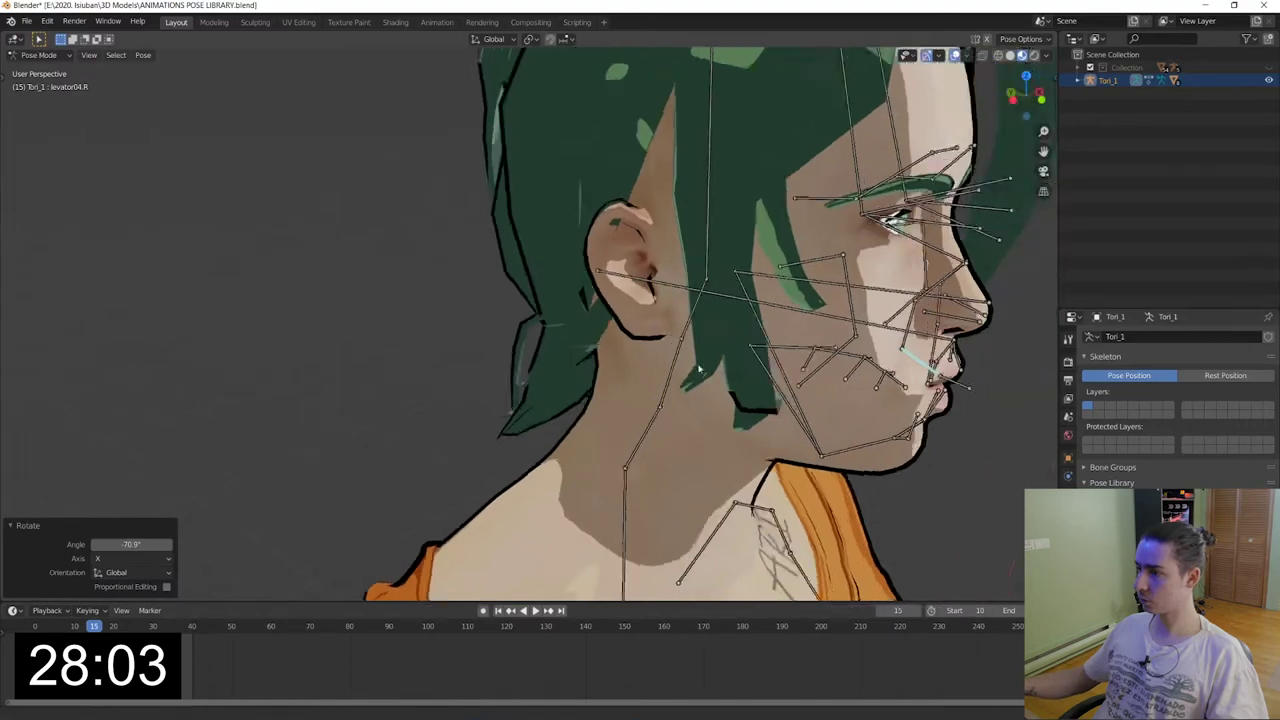
{"action": "key", "text": "r"}
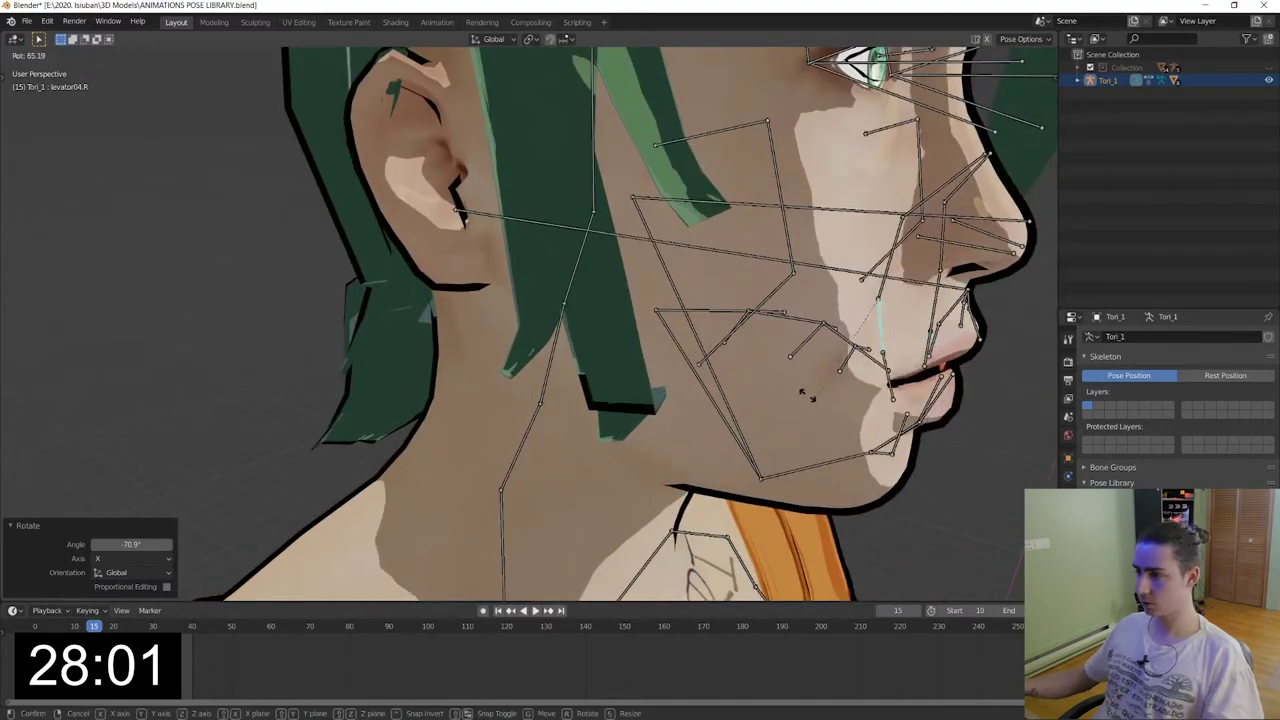
{"action": "left_click", "coordinate": [925, 368]}
{"action": "middle_click_drag", "start_coordinate": [925, 368], "coordinate": [716, 395]}
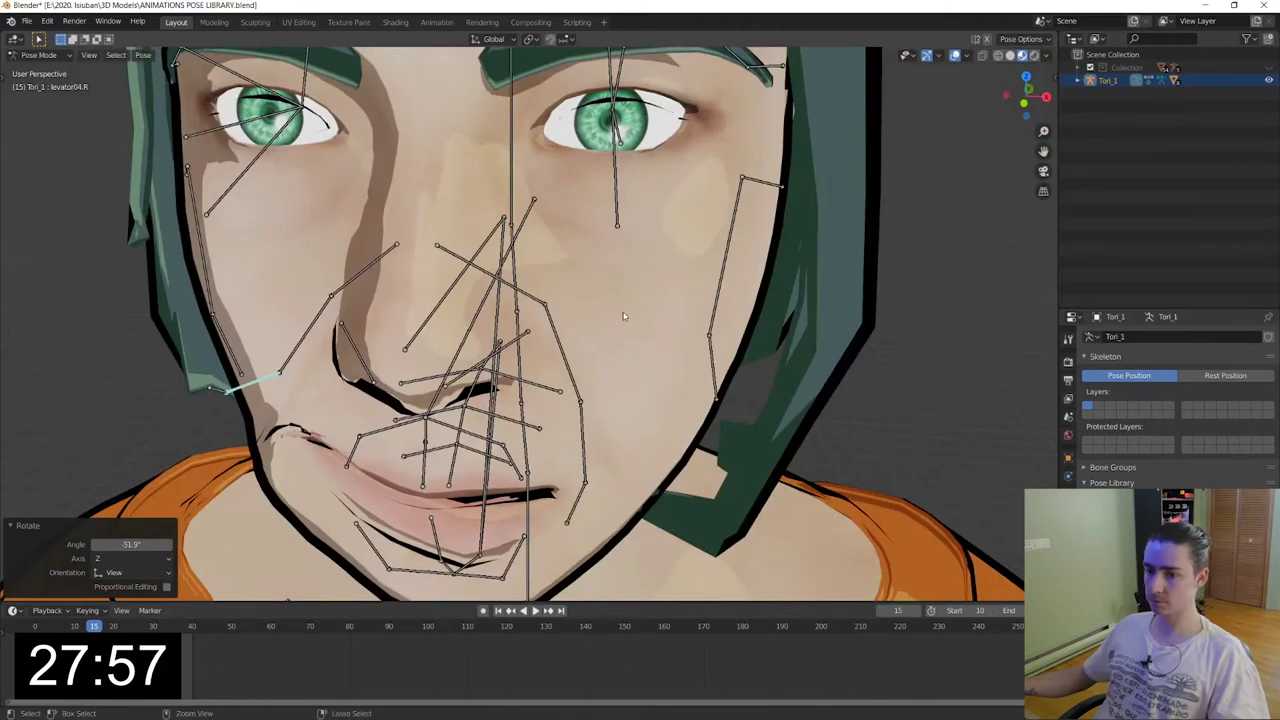
{"action": "key", "text": "ctrl+z"}
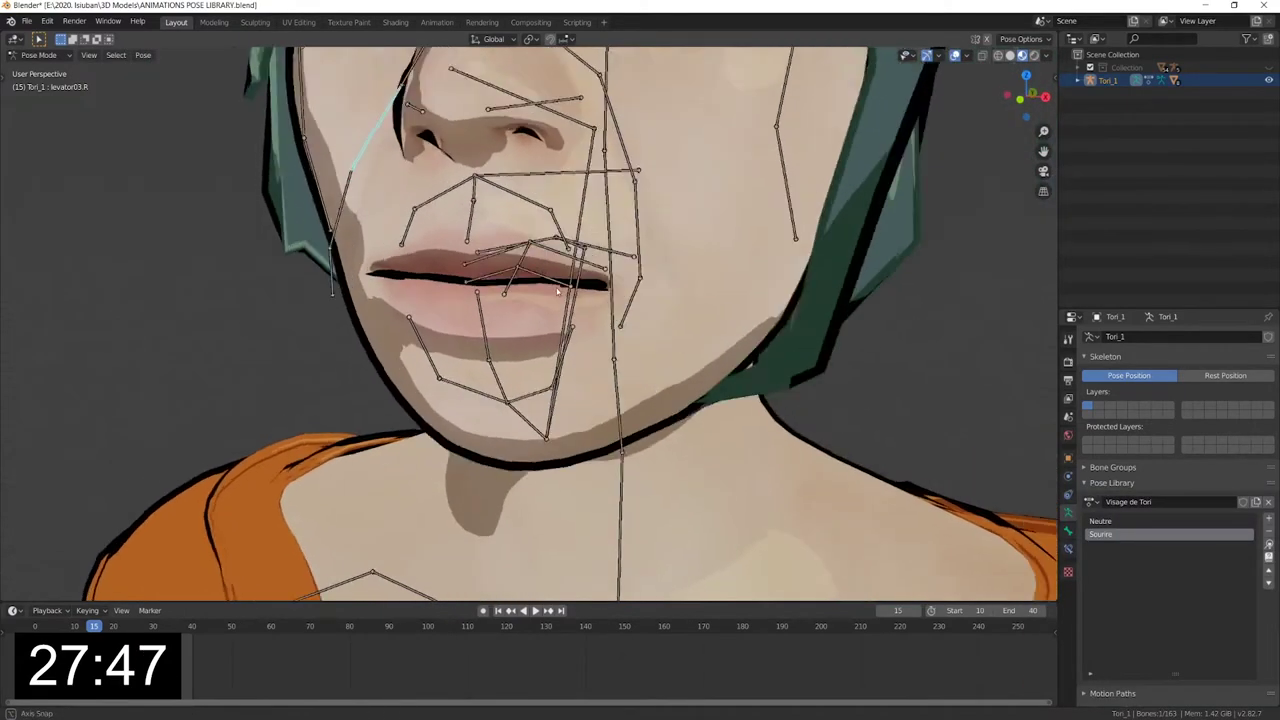
Rotate the lip bone about the Y axis.
{"action": "key", "text": "r"}
{"action": "key", "text": "y"}
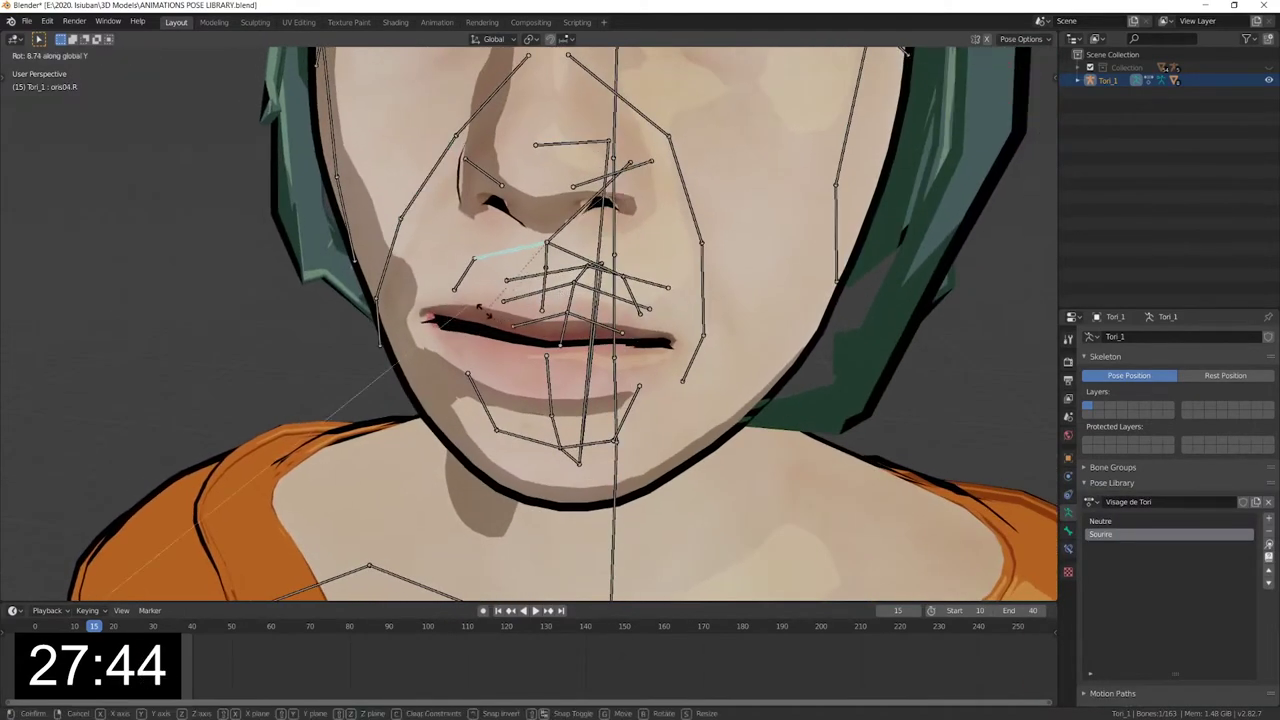
{"action": "left_click", "coordinate": [470, 285]}
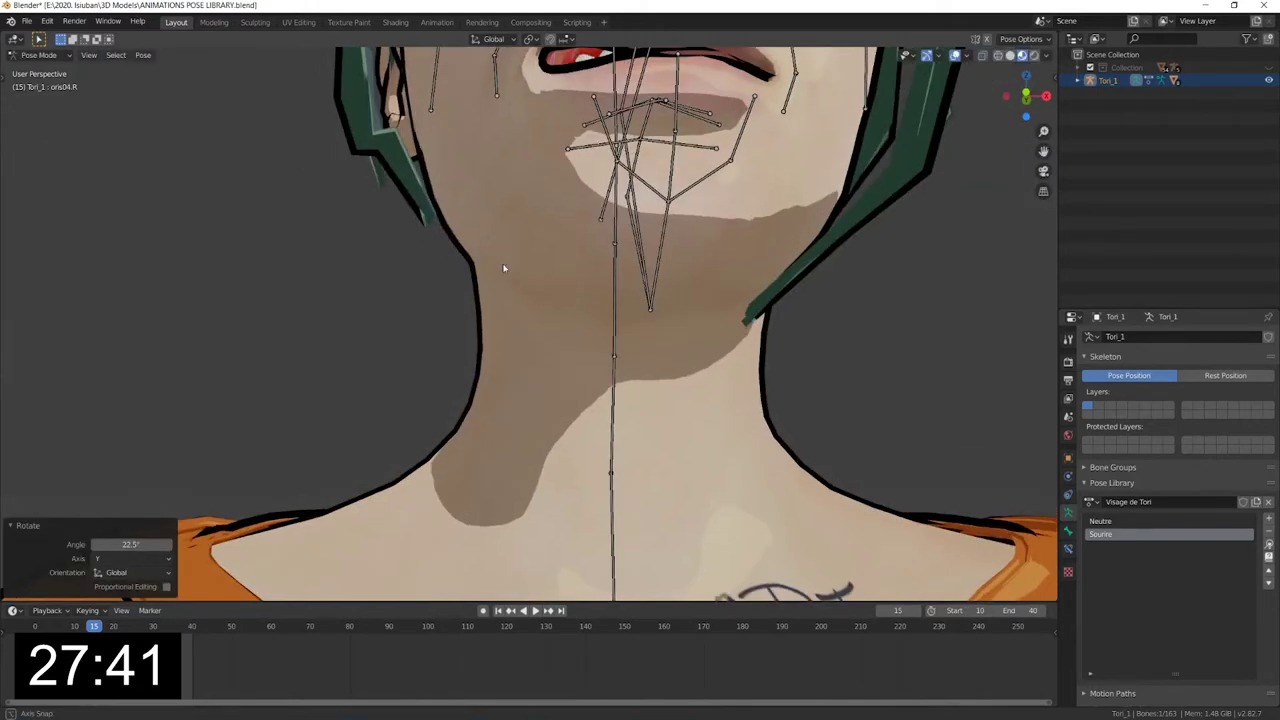
{"action": "middle_click_drag", "start_coordinate": [467, 357], "coordinate": [492, 345]}
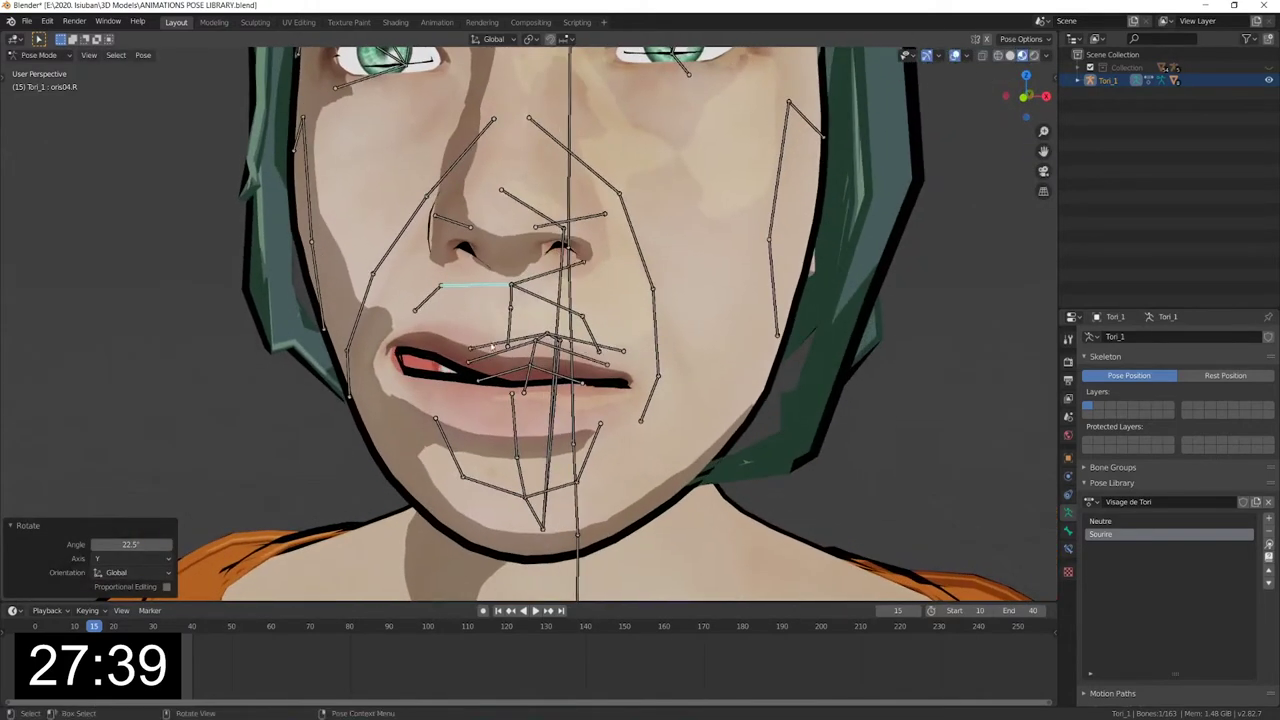
Rotate the levator cheek bones about Z, with levator03.R at -34.7°.
{"action": "left_click", "coordinate": [362, 318]}
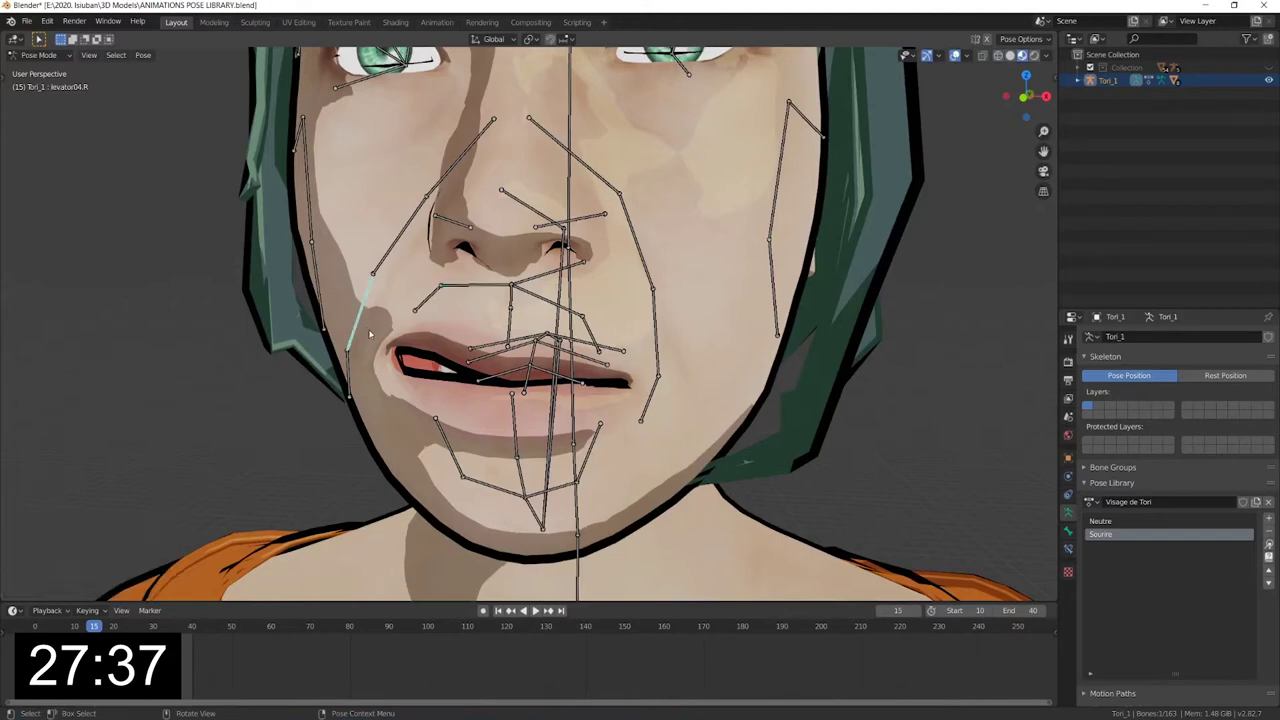
{"action": "key", "text": "r"}
{"action": "key", "text": "z"}
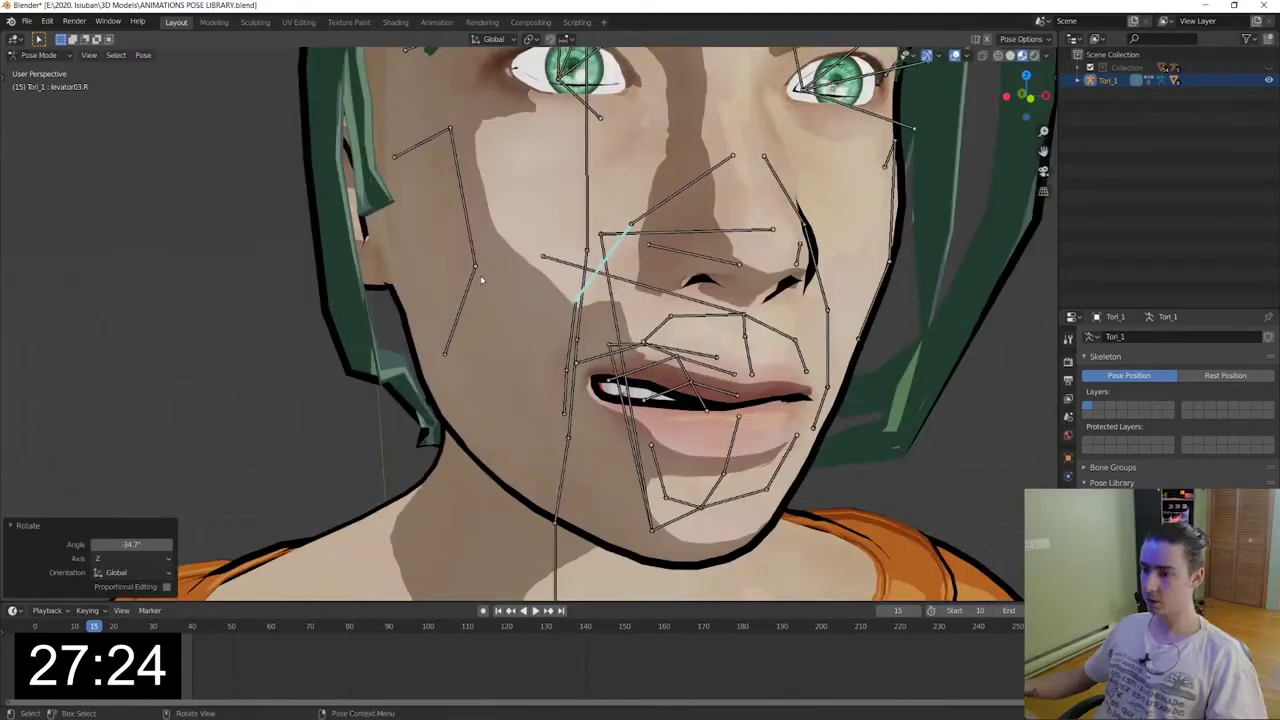
{"action": "middle_click_drag", "start_coordinate": [502, 281], "coordinate": [510, 282]}
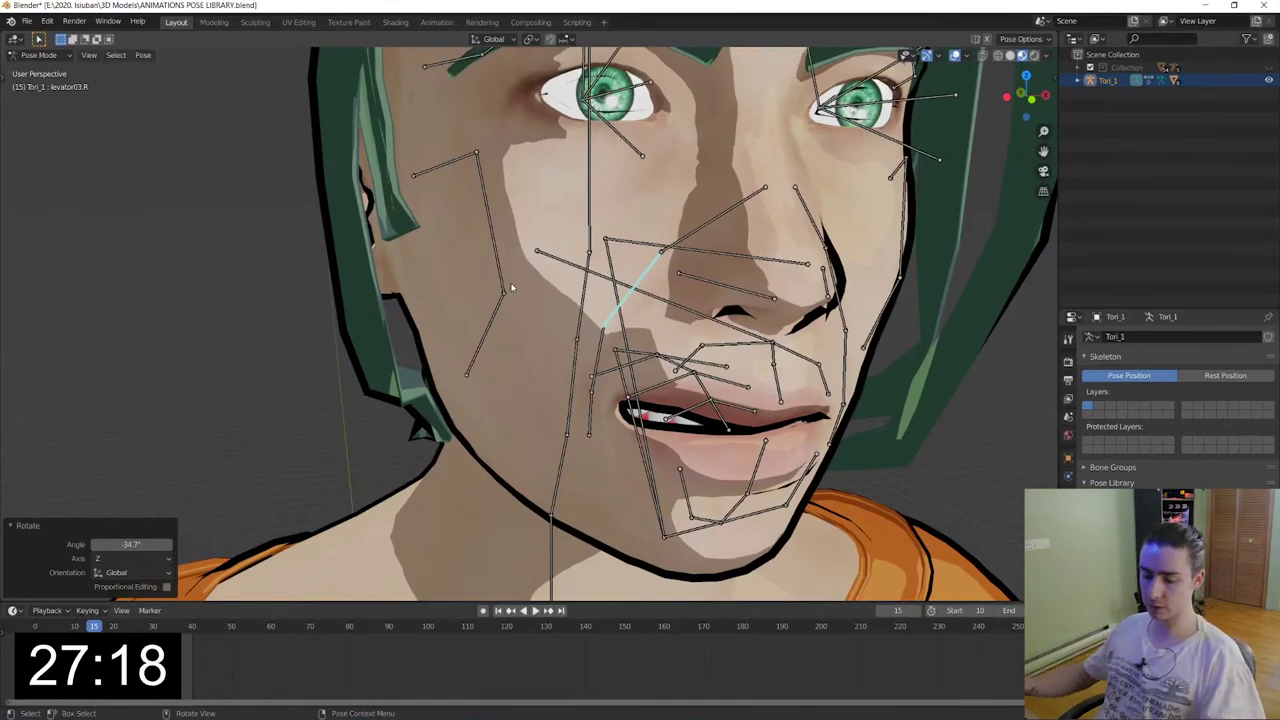
{"action": "mouse_move", "coordinate": [511, 287]}
{"action": "middle_mouse_down"}
{"action": "mouse_move", "coordinate": [610, 340]}
{"action": "mouse_move", "coordinate": [607, 357]}
{"action": "mouse_move", "coordinate": [712, 401]}
{"action": "middle_mouse_up"}
{"action": "scroll", "coordinate": [607, 357], "scroll_direction": "down", "scroll_amount": 3}
{"action": "left_click", "coordinate": [712, 401]}
{"action": "key", "text": "r"}
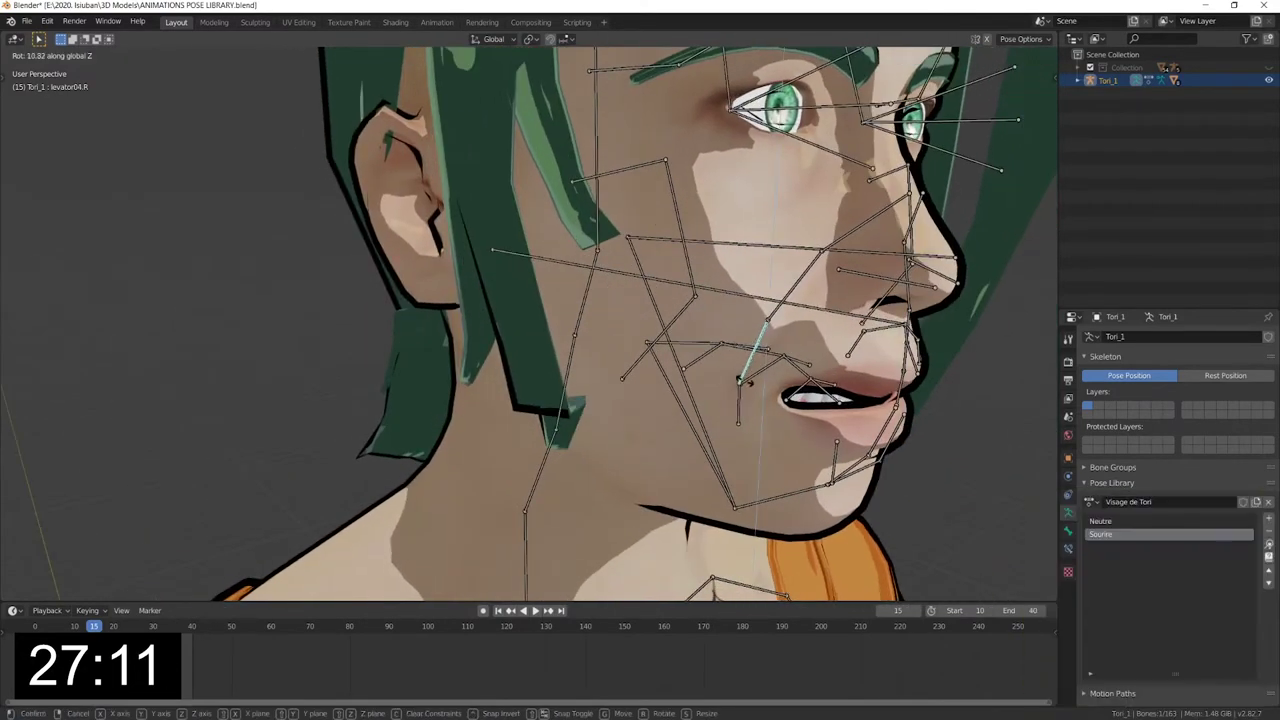
Rotate the mouth-corner lip bones about Y: oris03.R 22.5° and oris03.L -24.2°.
{"action": "left_click", "coordinate": [764, 352]}
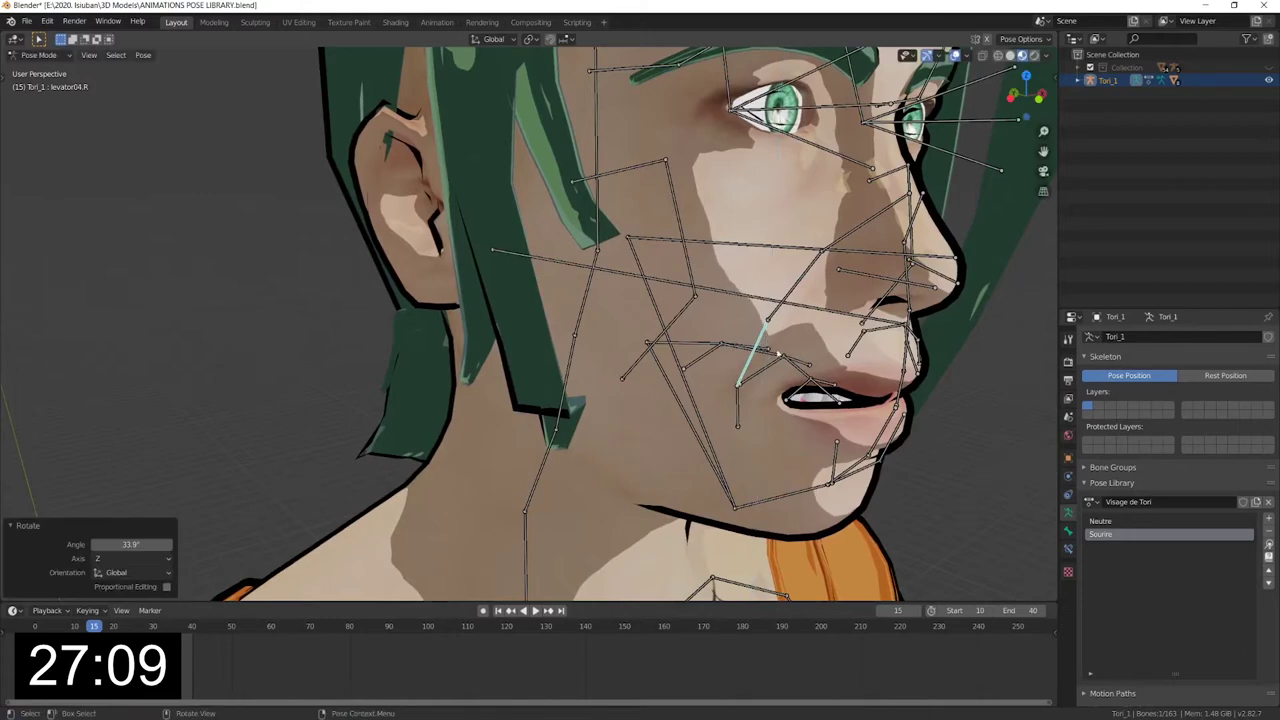
{"action": "key", "text": "r"}
{"action": "key", "text": "y"}
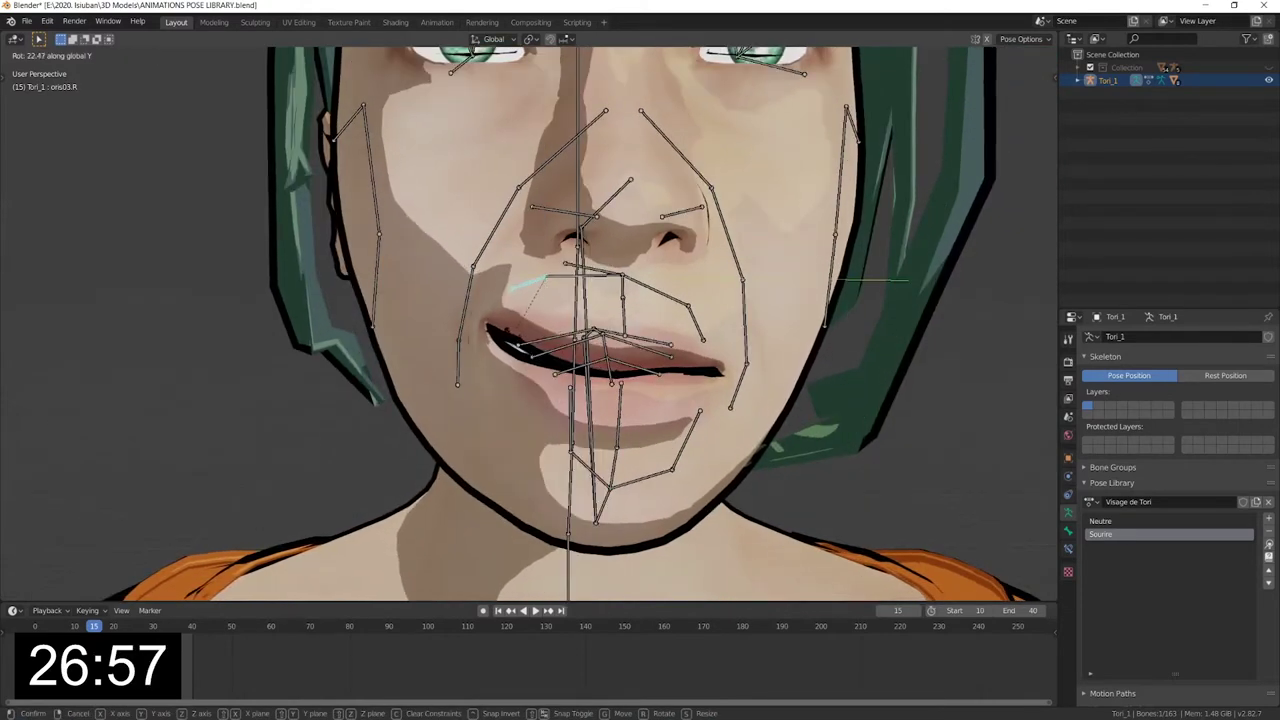
{"action": "key", "text": "Return"}
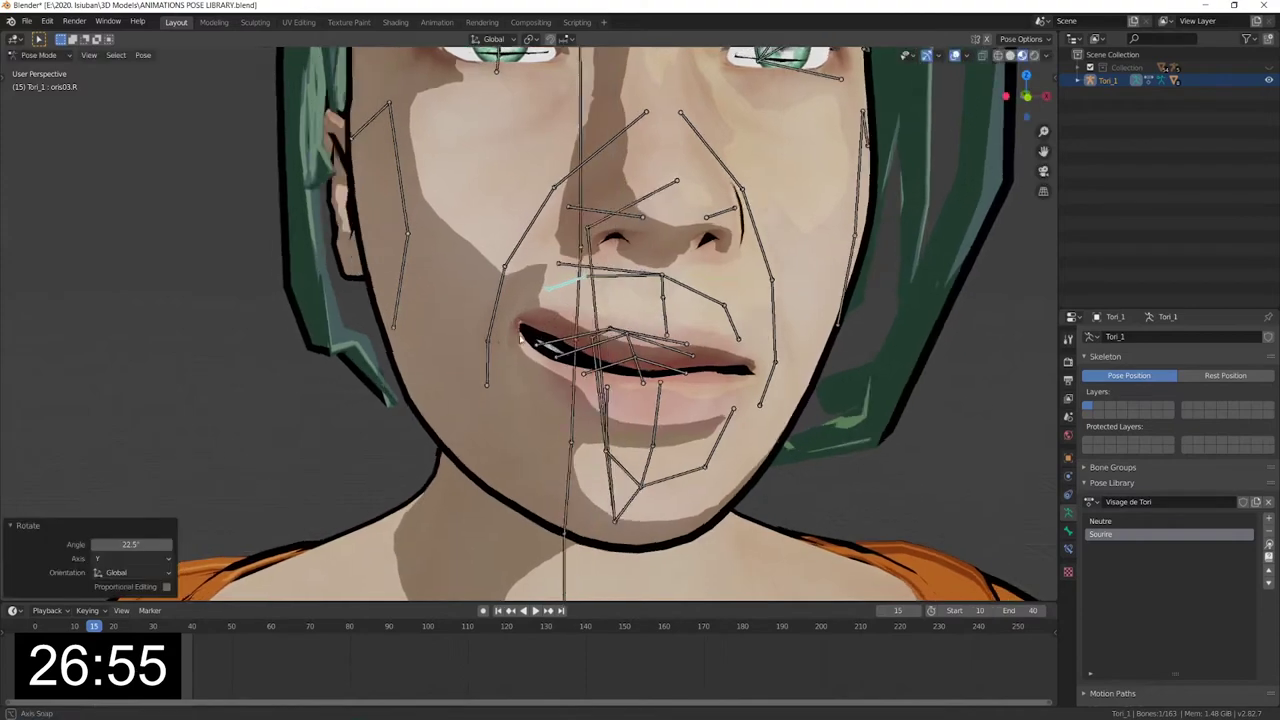
{"action": "middle_click_drag", "start_coordinate": [600, 360], "coordinate": [555, 343]}
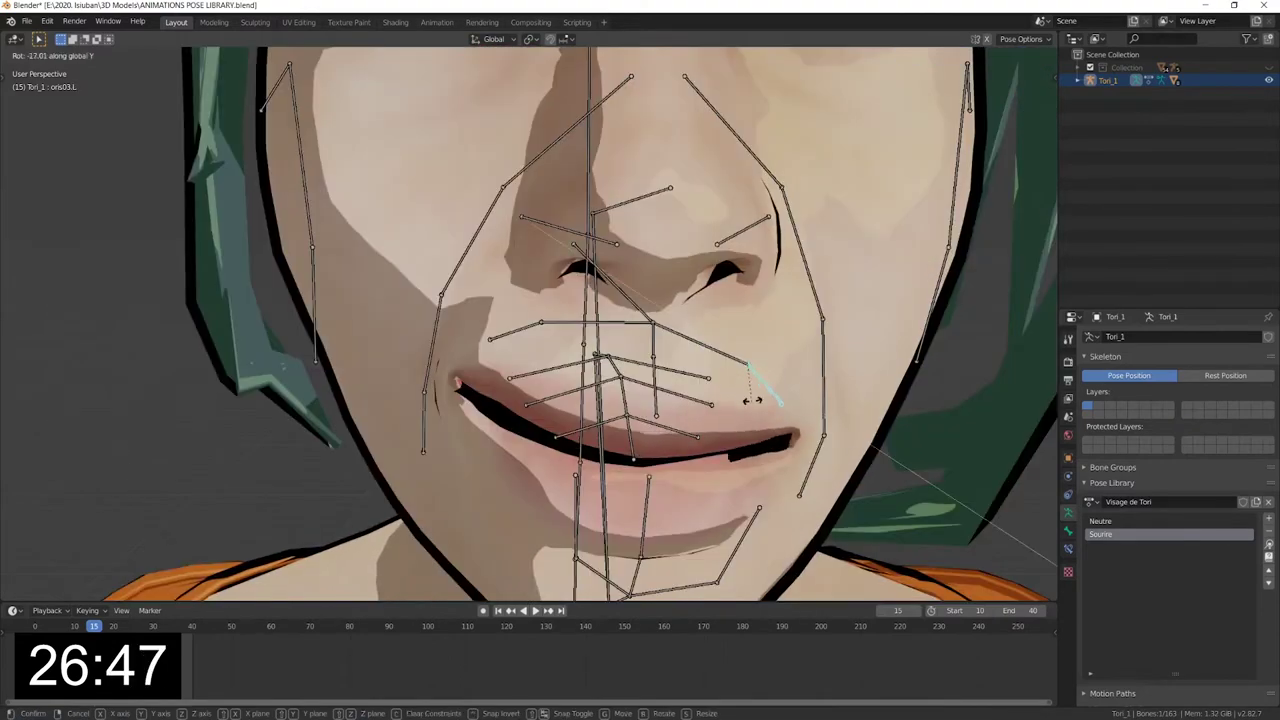
{"action": "key", "text": "Return"}
Rotate the lower lip bone oris02 6.37° about the X axis.
{"action": "scroll", "coordinate": [638, 372], "scroll_direction": "down", "scroll_amount": 5}
{"action": "scroll", "coordinate": [638, 372], "scroll_direction": "up", "scroll_amount": 4}
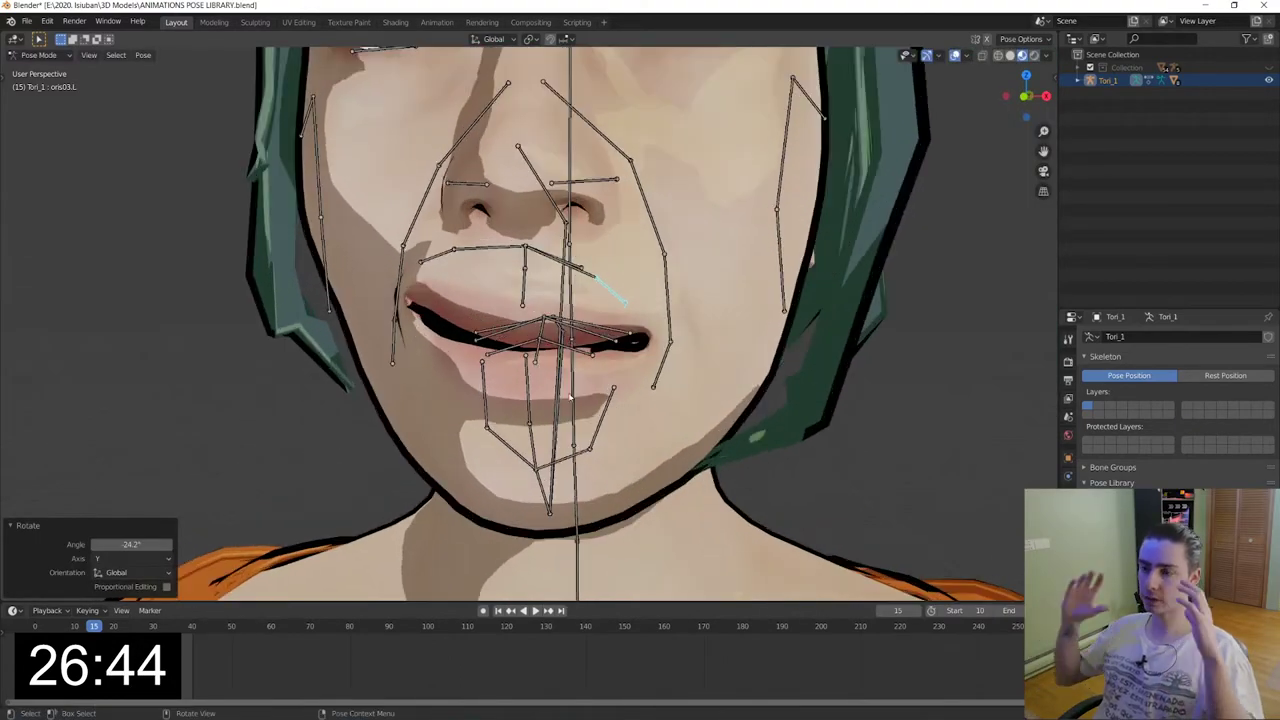
{"action": "middle_click_drag", "start_coordinate": [638, 372], "coordinate": [435, 425]}
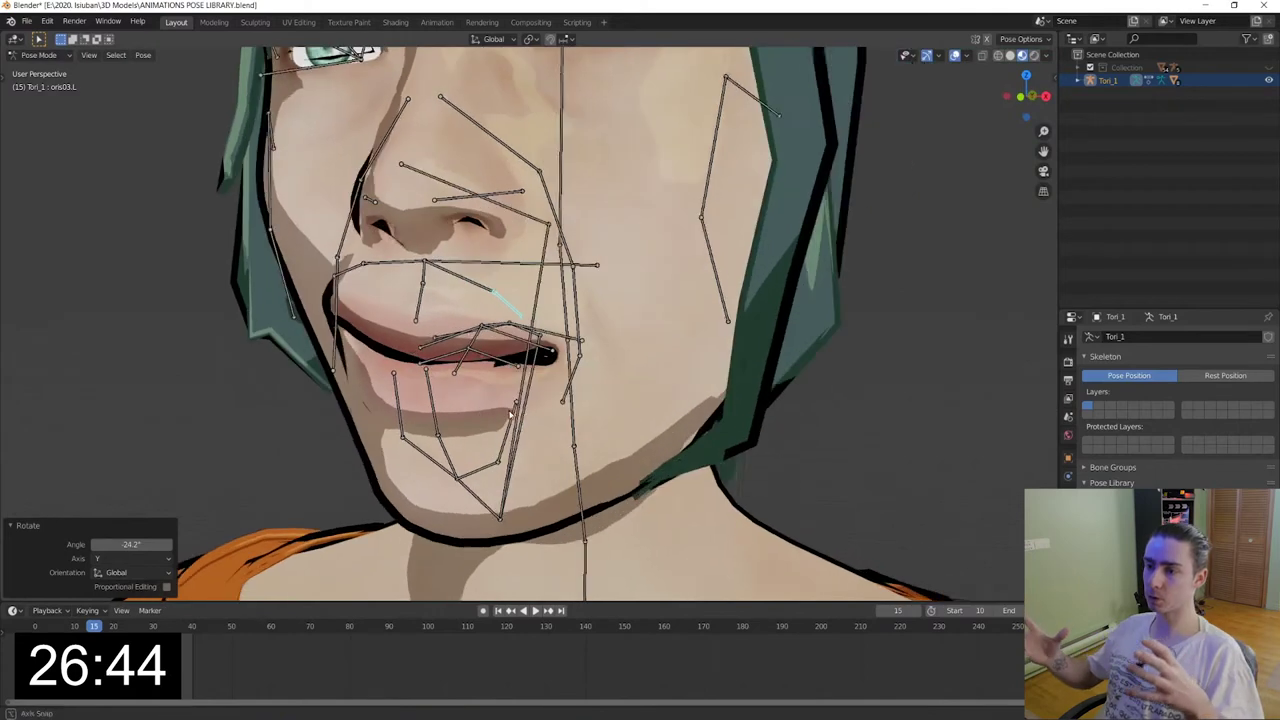
{"action": "left_click", "coordinate": [440, 446]}
{"action": "key", "text": "r"}
{"action": "key", "text": "x"}
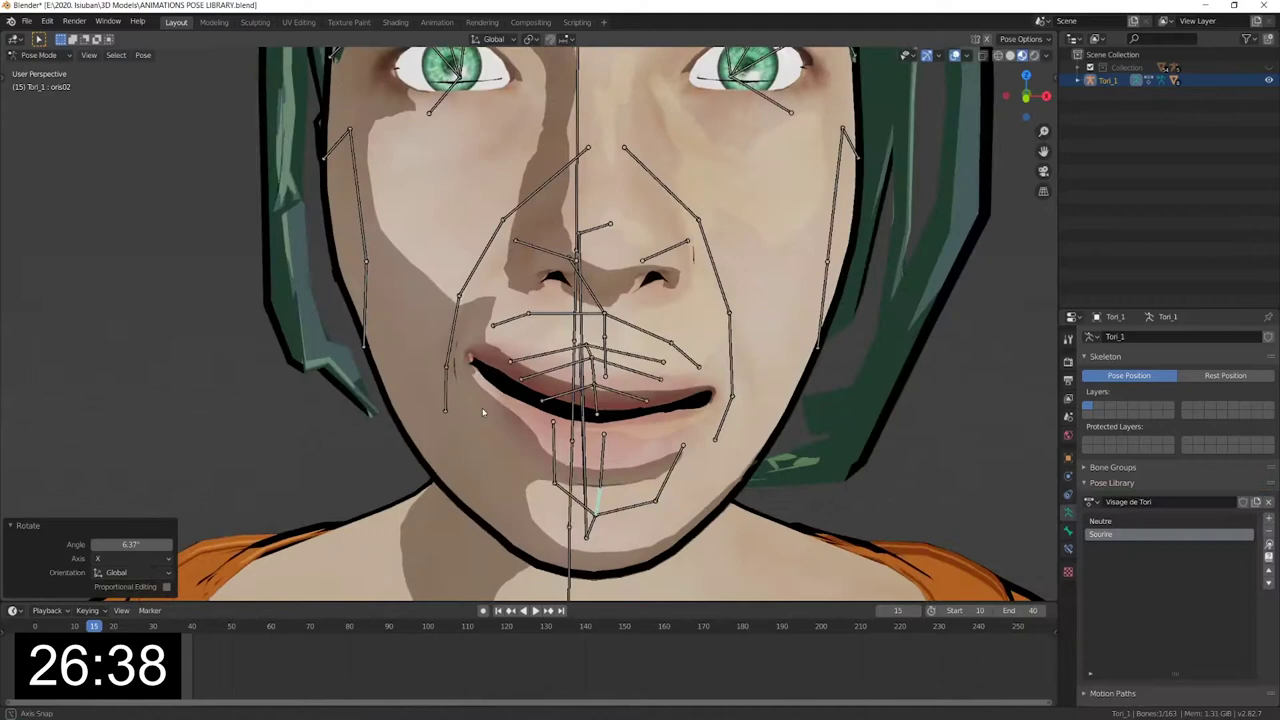
{"action": "middle_click_drag", "start_coordinate": [482, 412], "coordinate": [590, 330]}
{"action": "scroll", "coordinate": [560, 360], "scroll_direction": "down", "scroll_amount": 3}
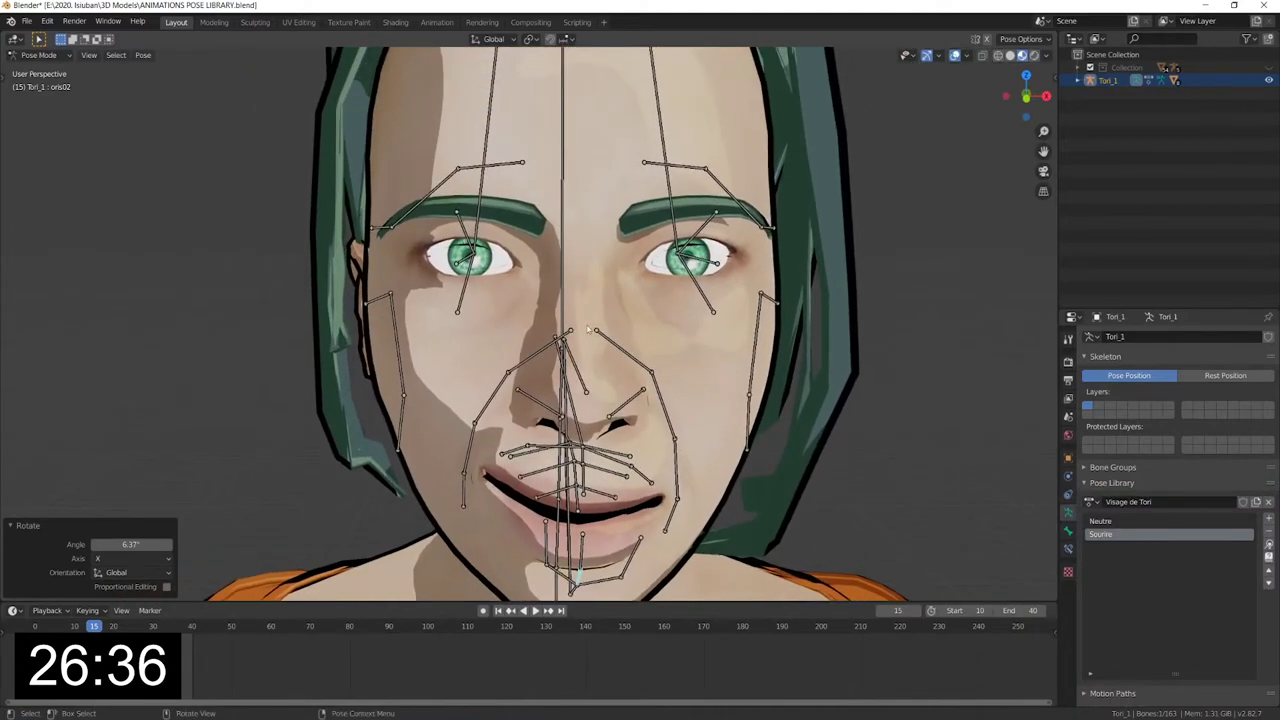
Rotate the eyebrow bone above the eye by -37°.
{"action": "left_click", "coordinate": [450, 178]}
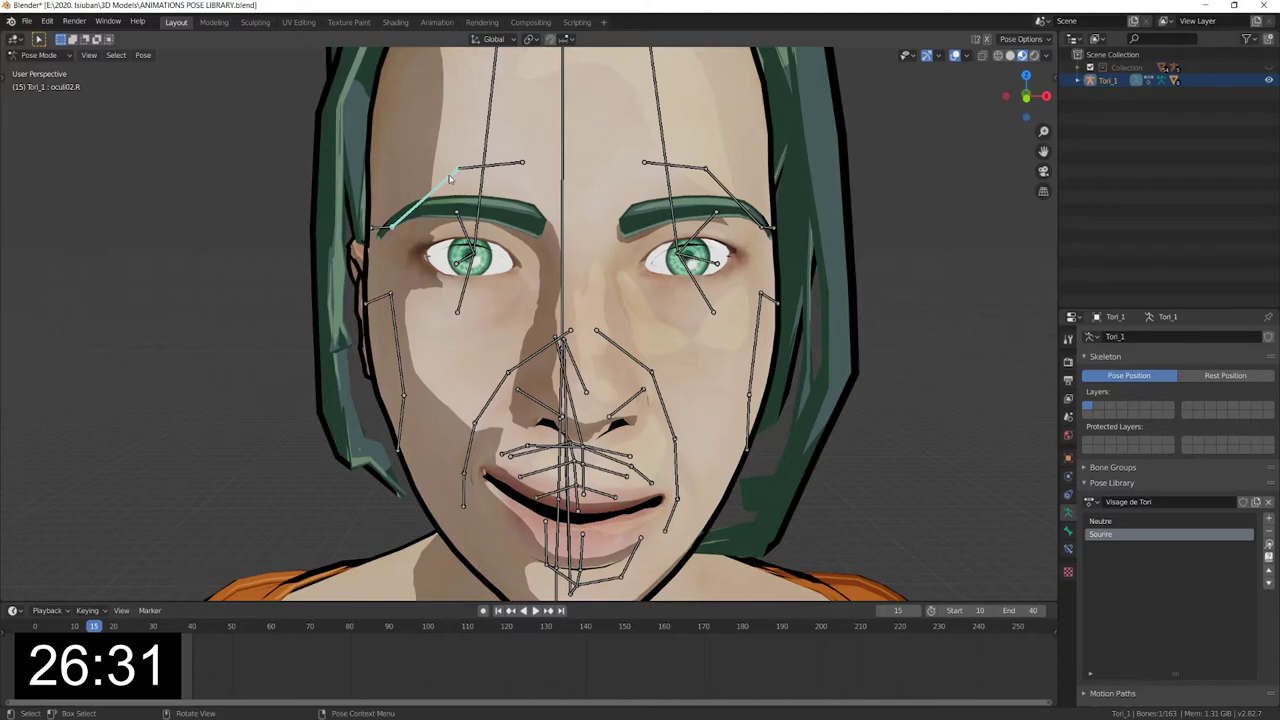
{"action": "scroll", "coordinate": [479, 262], "scroll_direction": "up", "scroll_amount": 3}
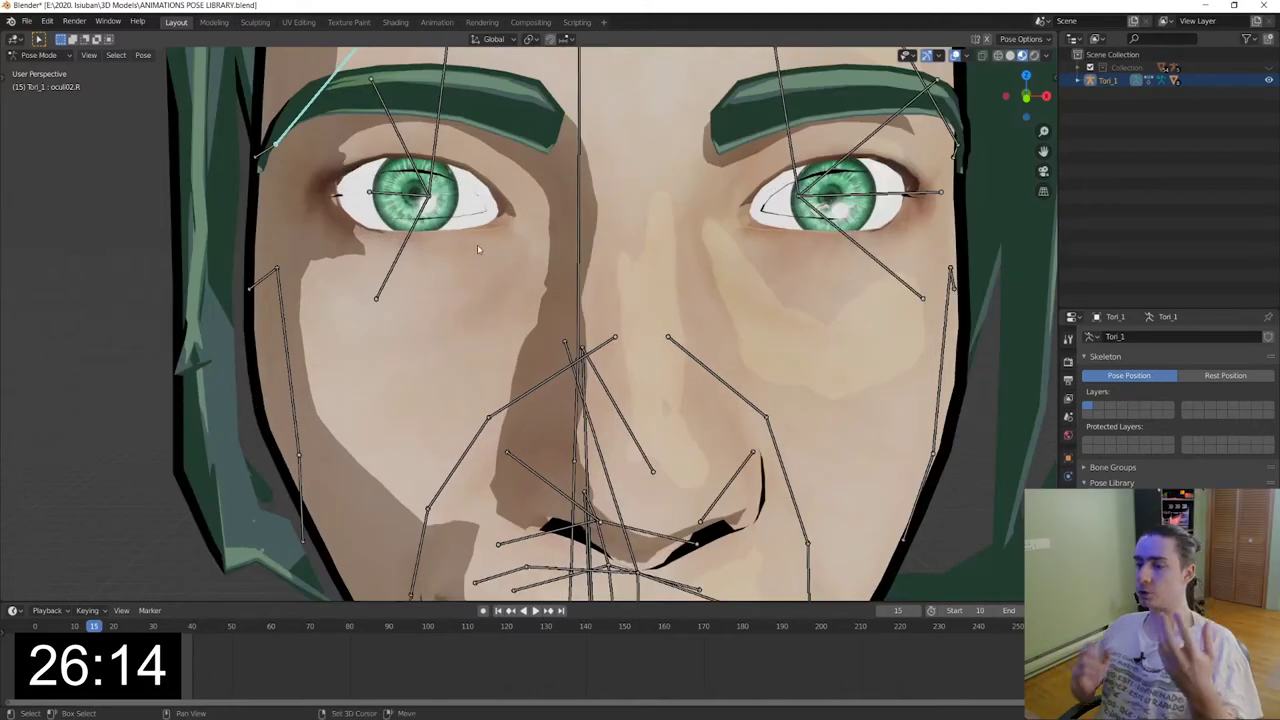
{"action": "middle_click_drag", "start_coordinate": [477, 244], "coordinate": [677, 313], "text": "shift"}
{"action": "key", "text": "r"}
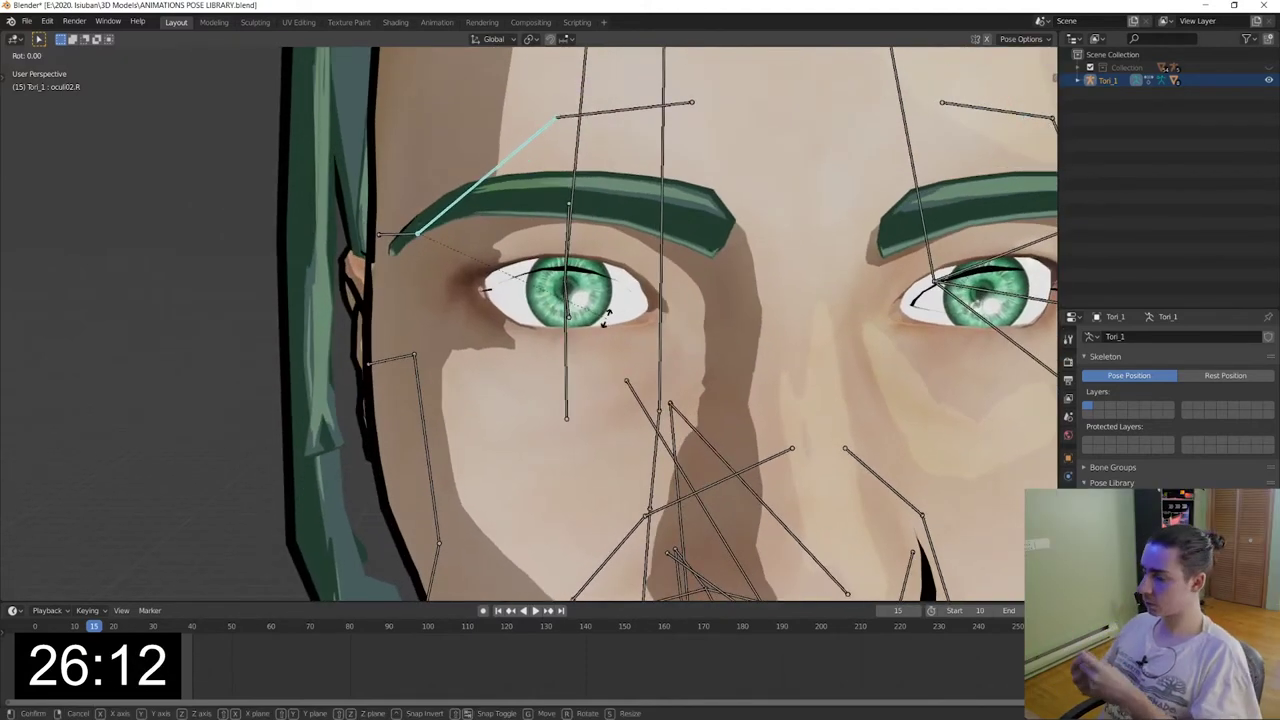
{"action": "left_click", "coordinate": [585, 196]}
{"action": "scroll", "coordinate": [585, 196], "scroll_direction": "down", "scroll_amount": 3}
{"action": "middle_click_drag", "start_coordinate": [571, 251], "coordinate": [583, 267], "text": "shift"}
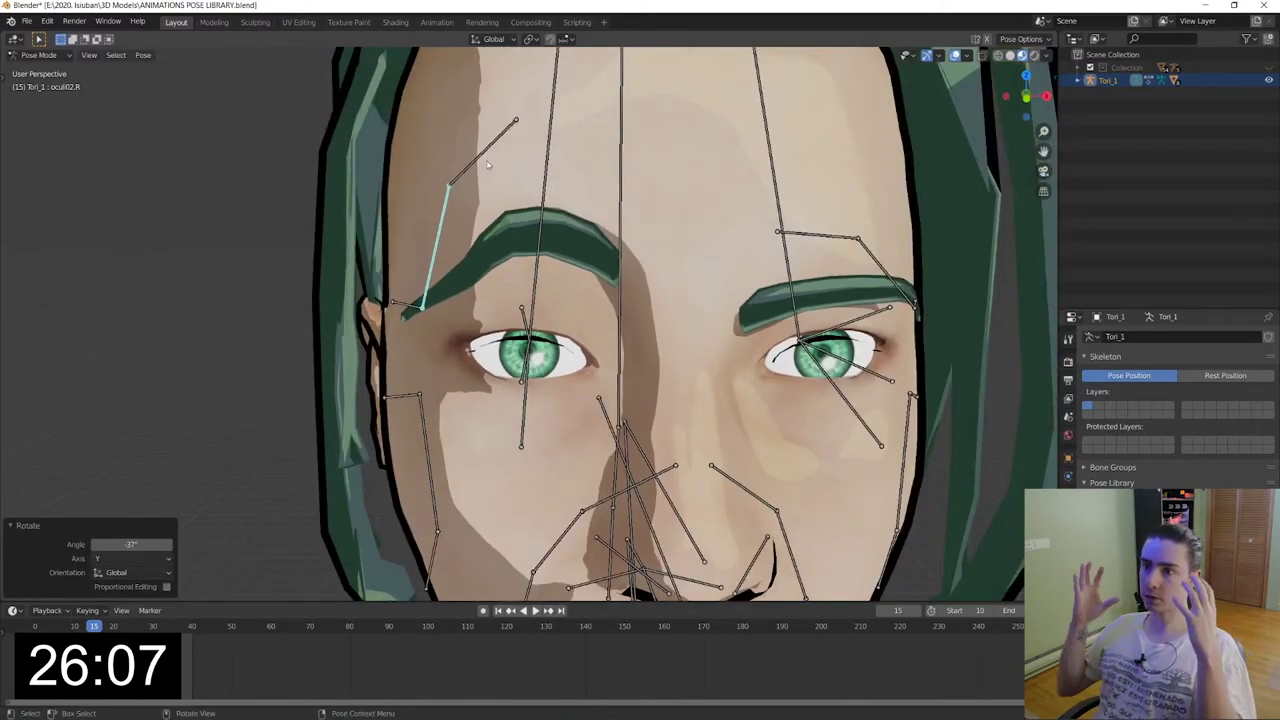
Rotate the upper eyebrow bone oculi01.R about the global Y axis.
{"action": "left_click", "coordinate": [478, 155]}
{"action": "key", "text": "r"}
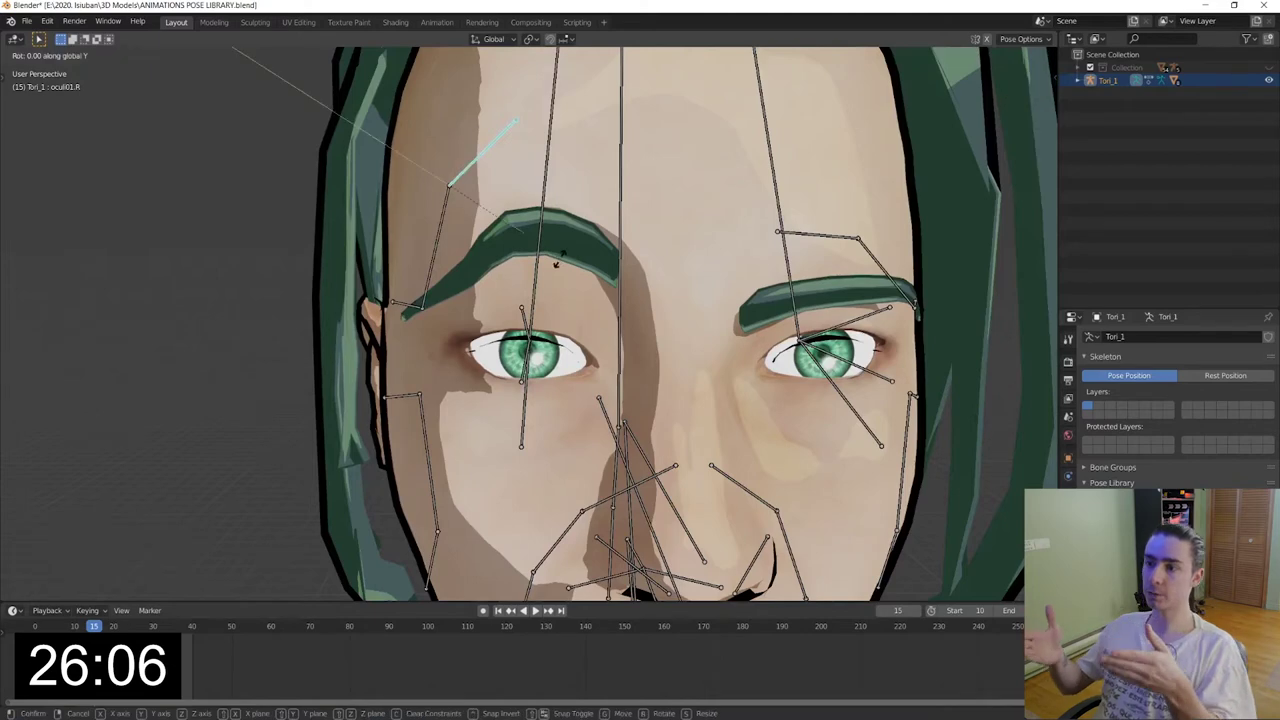
{"action": "key", "text": "y"}
{"action": "left_click", "coordinate": [560, 285]}
{"action": "middle_click_drag", "start_coordinate": [560, 285], "coordinate": [797, 208]}
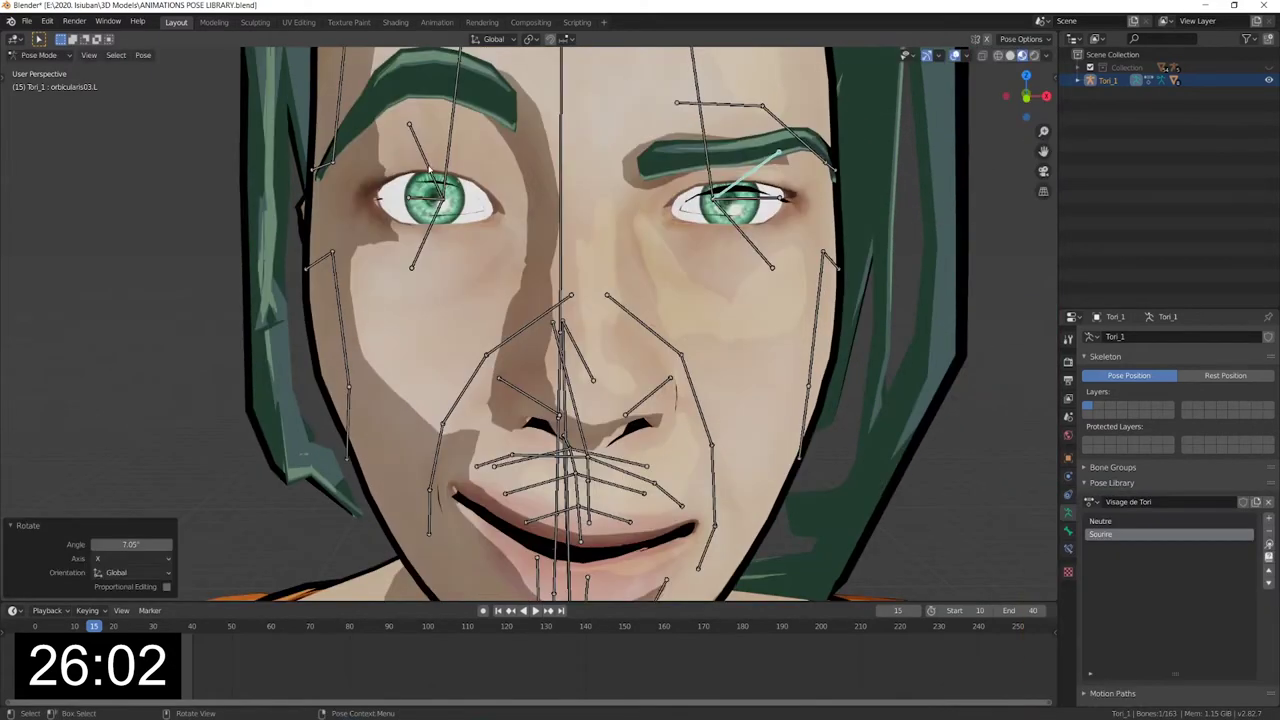
Narrow the eyelid by rotating orbicularis03.R -5.19° about X.
{"action": "left_click", "coordinate": [433, 162]}
{"action": "key", "text": "r"}
{"action": "key", "text": "x"}
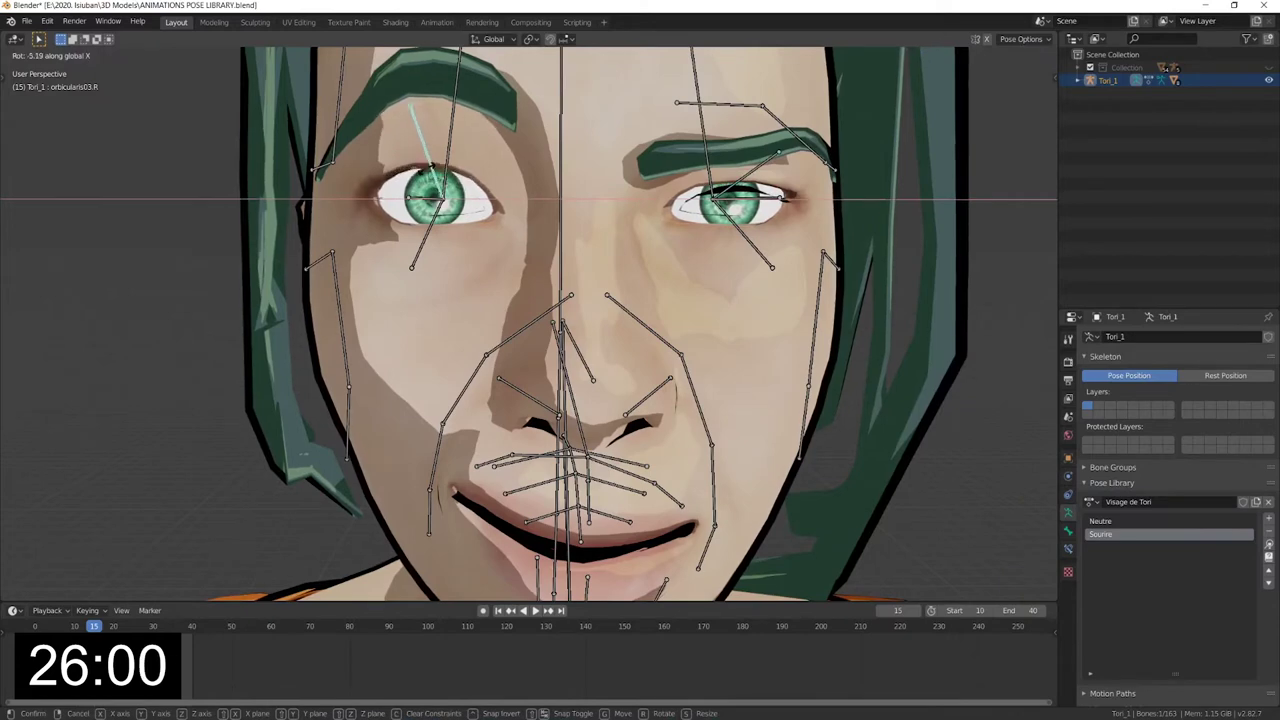
{"action": "left_click", "coordinate": [668, 232]}
Adjust the other eyelid and raise the cheek with risorius03.L rotated 16° about Z.
{"action": "left_click", "coordinate": [752, 257]}
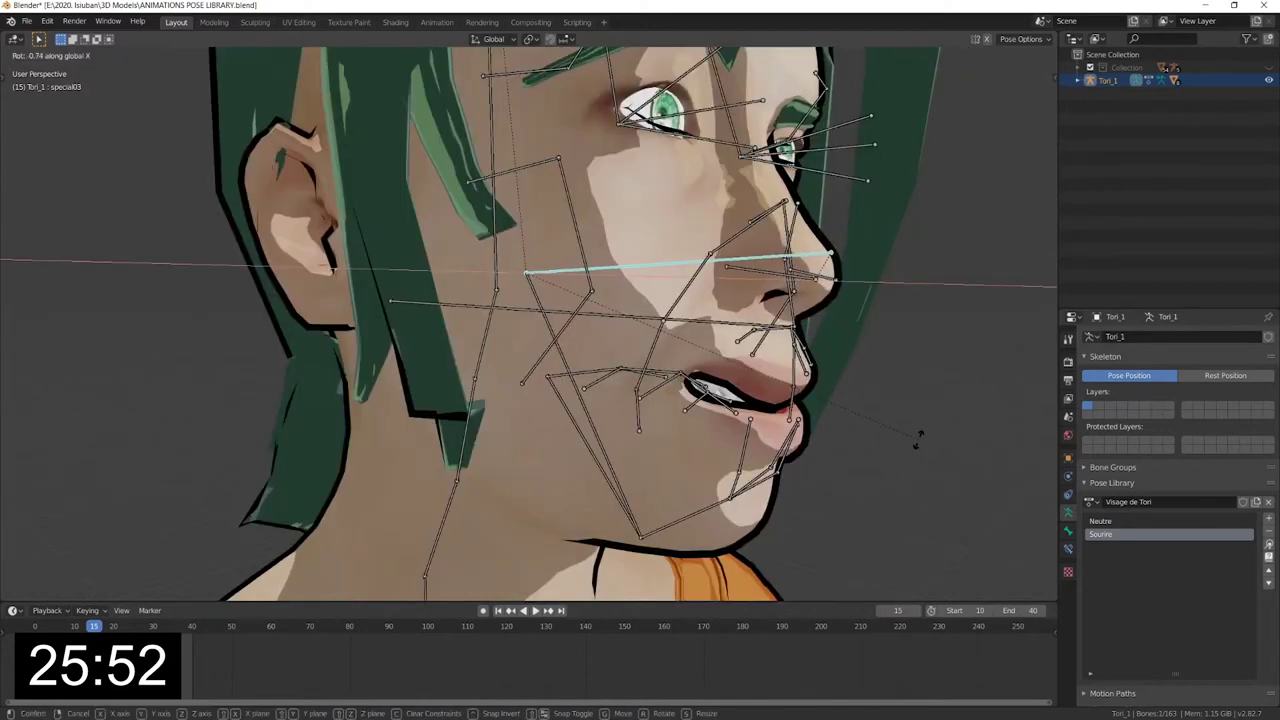
{"action": "left_click", "coordinate": [918, 438]}
{"action": "middle_click_drag", "start_coordinate": [918, 438], "coordinate": [857, 431]}
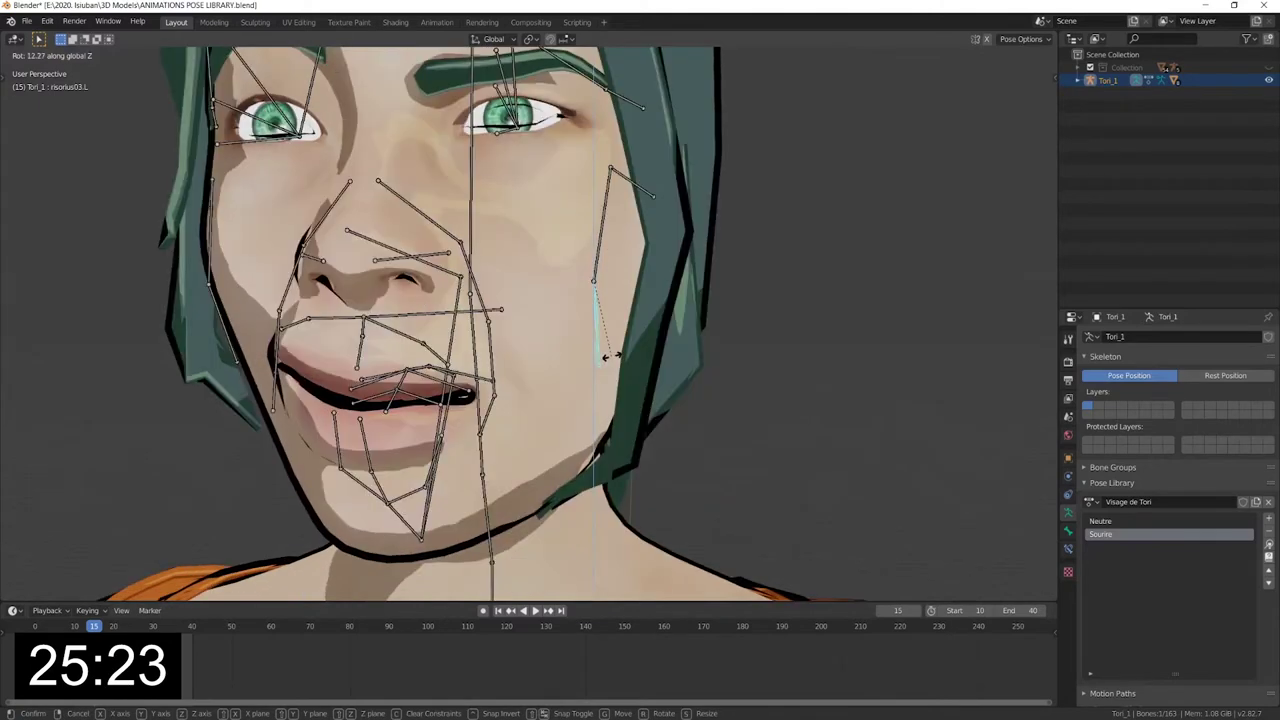
{"action": "left_click", "coordinate": [611, 356]}
{"action": "middle_click_drag", "start_coordinate": [611, 356], "coordinate": [657, 377]}
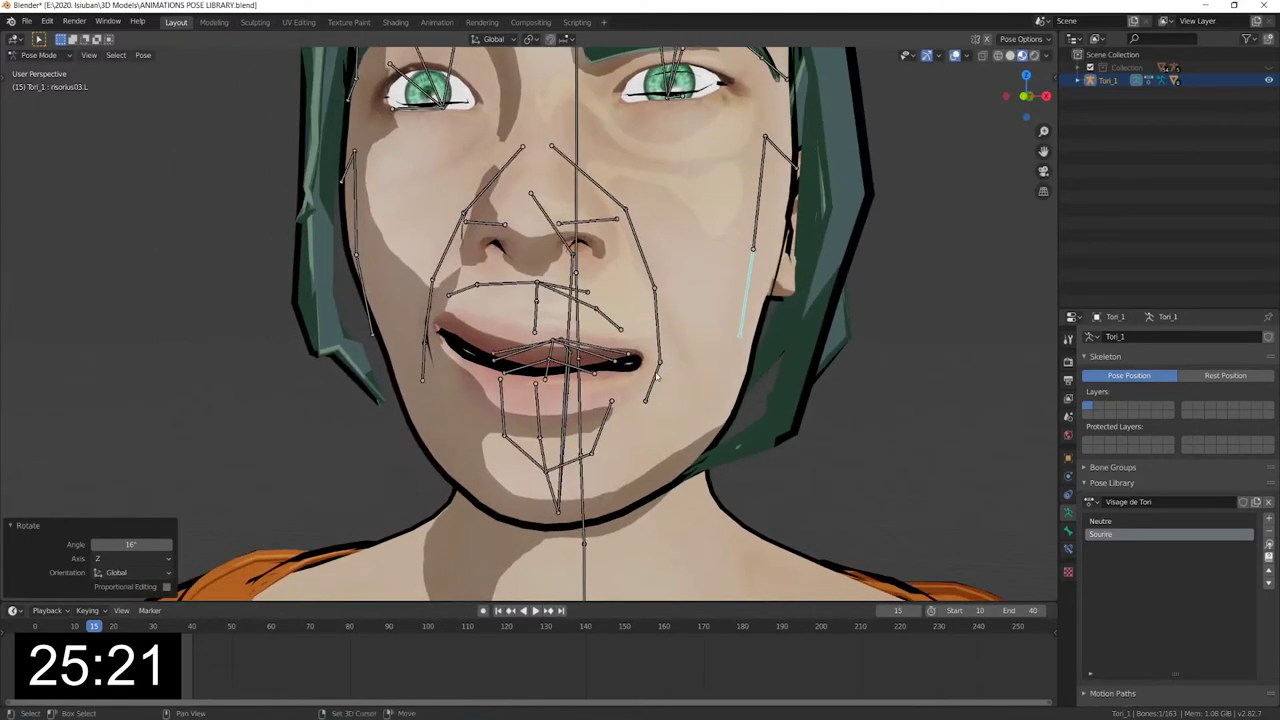
{"action": "mouse_move", "coordinate": [588, 430]}
{"action": "middle_mouse_down"}
{"action": "mouse_move", "coordinate": [576, 366]}
{"action": "mouse_move", "coordinate": [568, 380]}
{"action": "middle_mouse_up"}
{"action": "scroll", "coordinate": [568, 380], "scroll_direction": "down", "scroll_amount": 3}
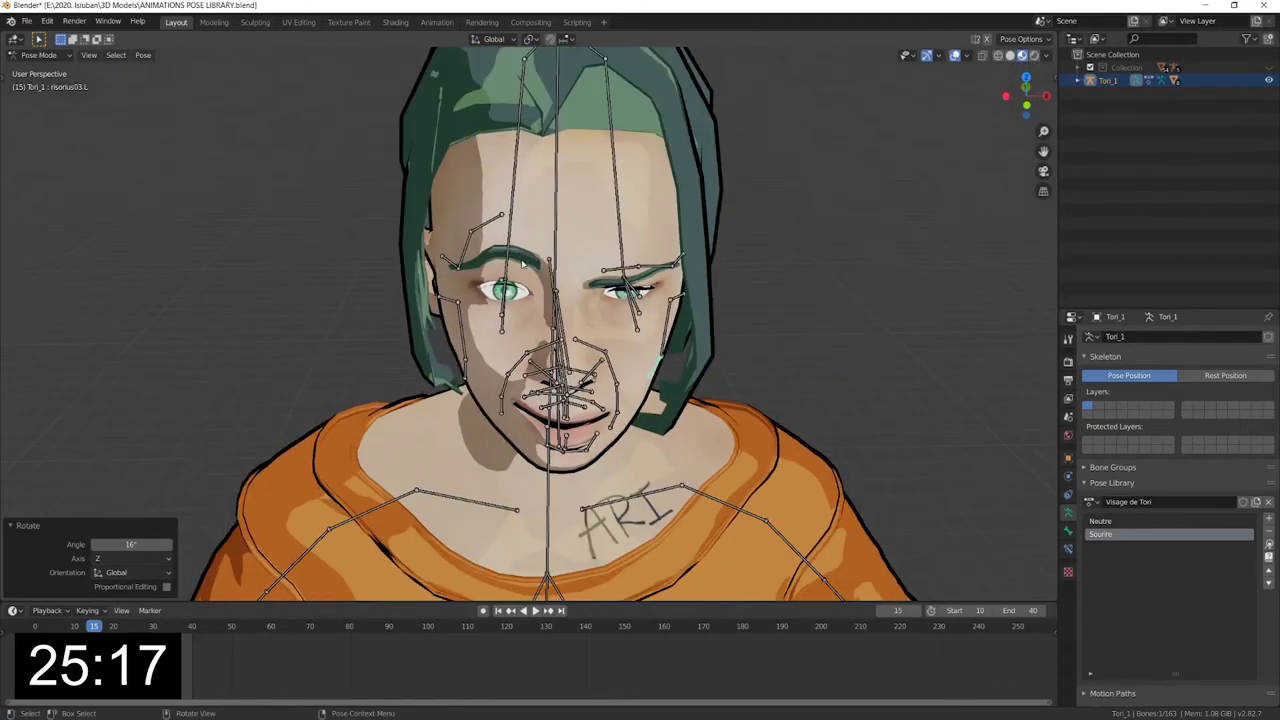
{"action": "scroll", "coordinate": [522, 262], "scroll_direction": "up", "scroll_amount": 1}
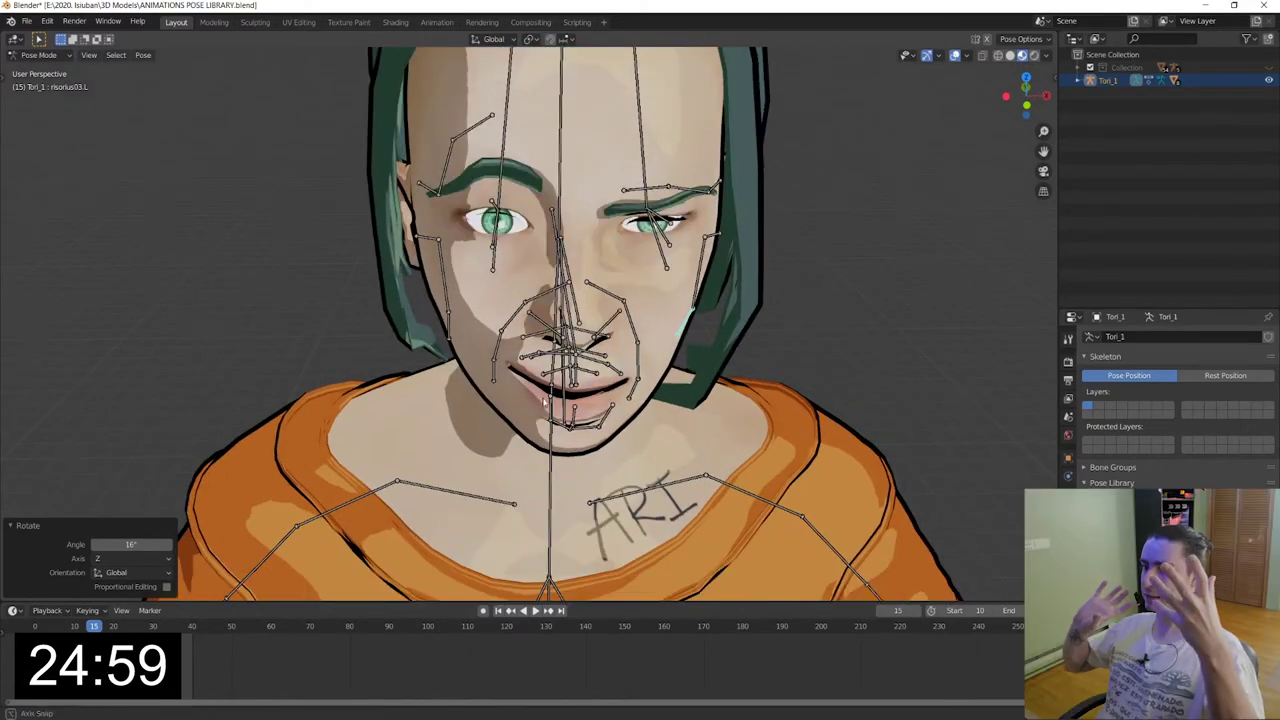
{"action": "mouse_move", "coordinate": [600, 320]}
{"action": "middle_mouse_down"}
{"action": "mouse_move", "coordinate": [470, 330]}
{"action": "mouse_move", "coordinate": [490, 326]}
{"action": "middle_mouse_up"}
{"action": "left_click", "coordinate": [478, 323]}
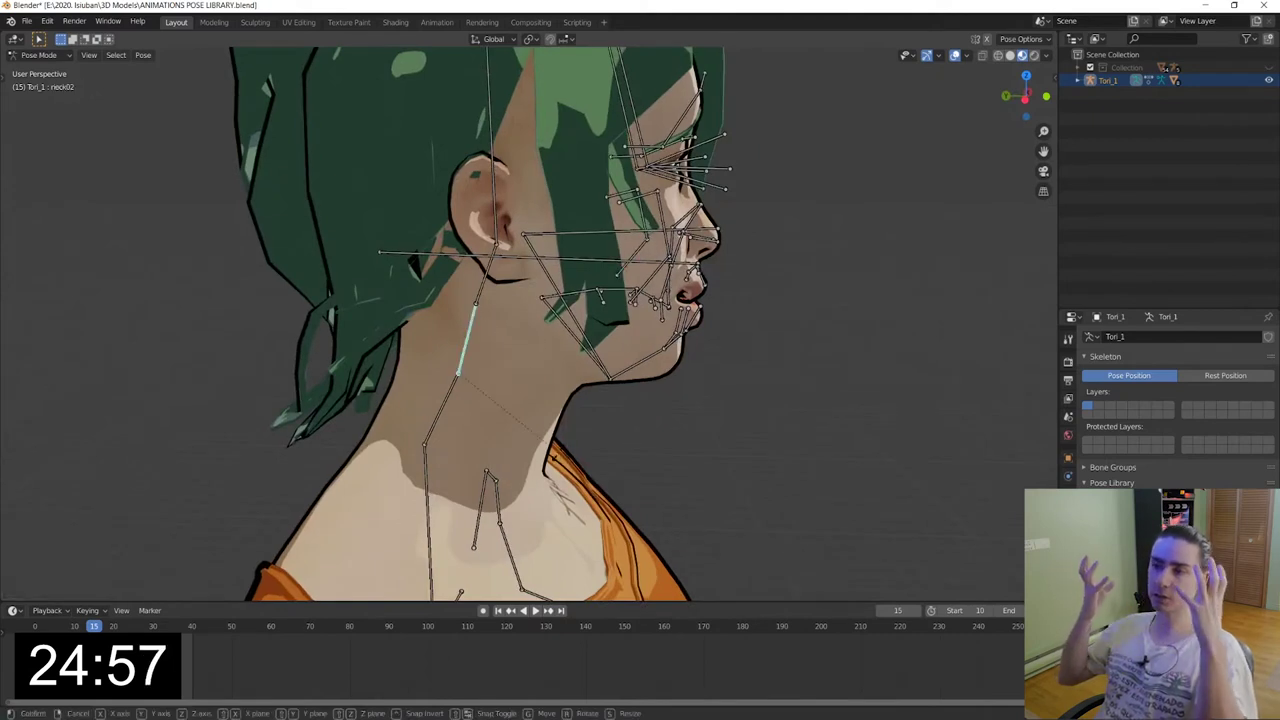
Tilt the head by rotating neck02 and neck03 about X, neck03 to 9.35°.
{"action": "key", "text": "r"}
{"action": "key", "text": "x"}
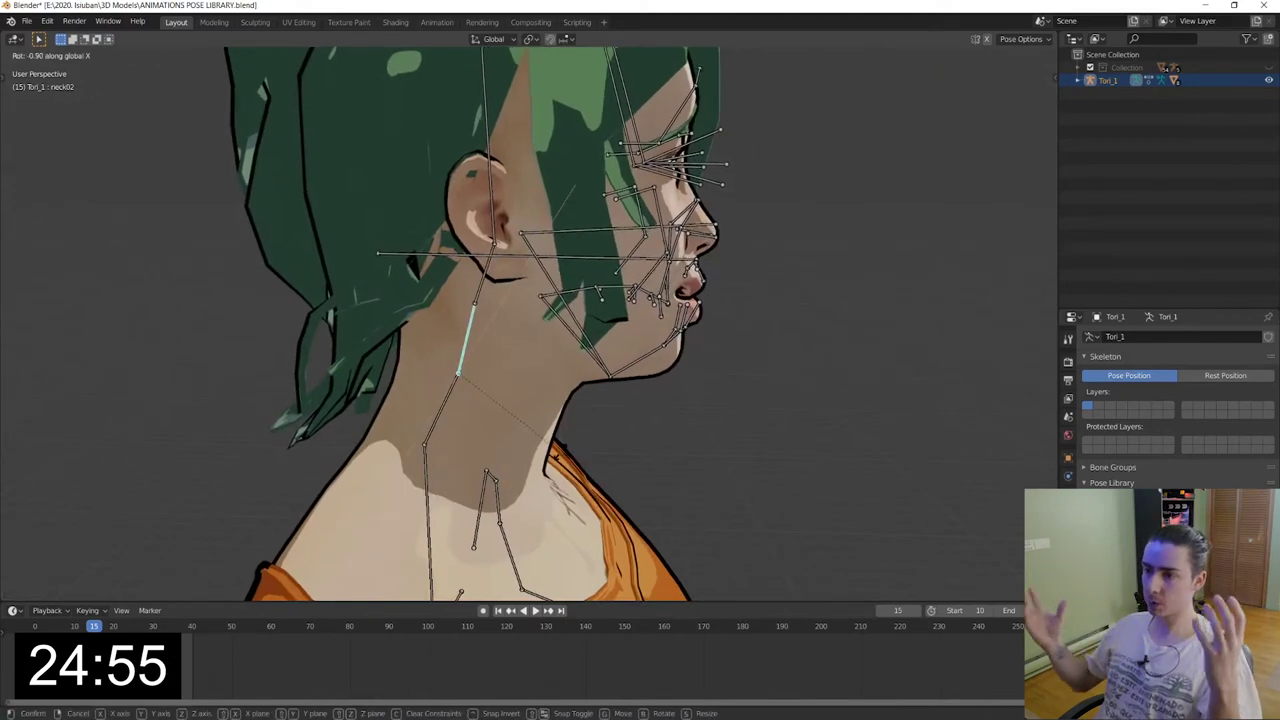
{"action": "left_click", "coordinate": [563, 440]}
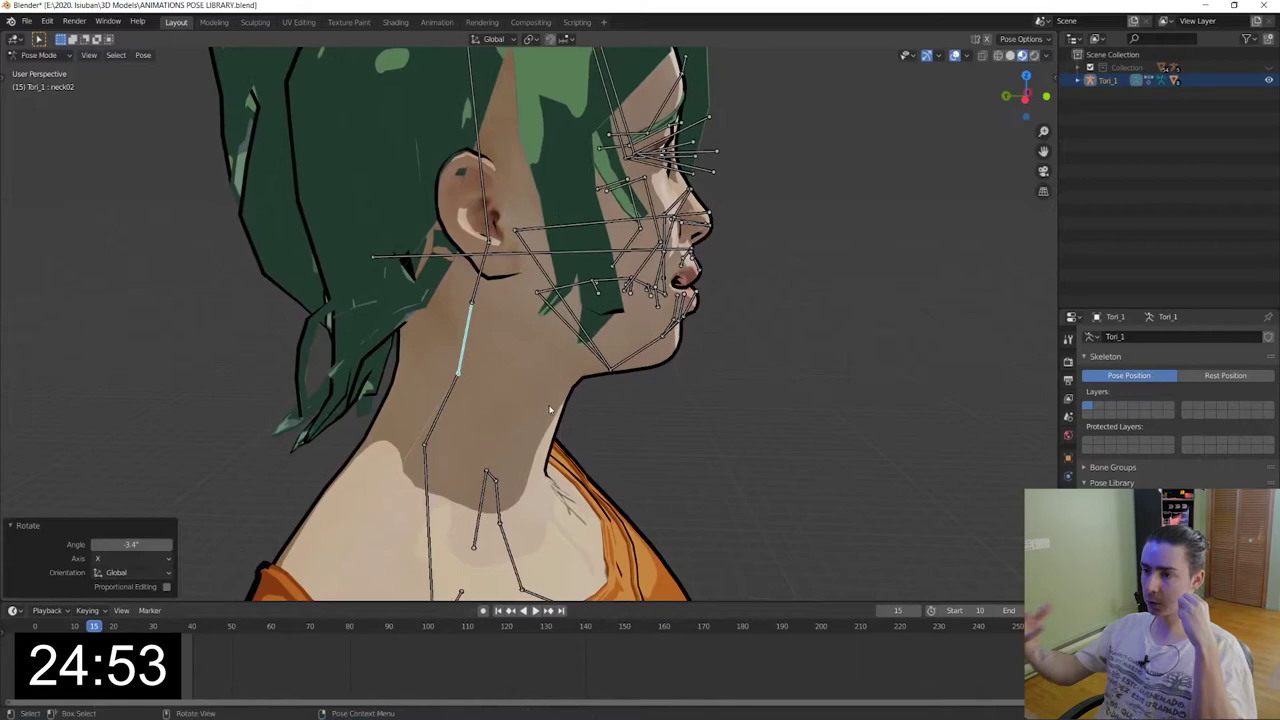
{"action": "left_click", "coordinate": [476, 285]}
{"action": "key", "text": "r"}
{"action": "key", "text": "x"}
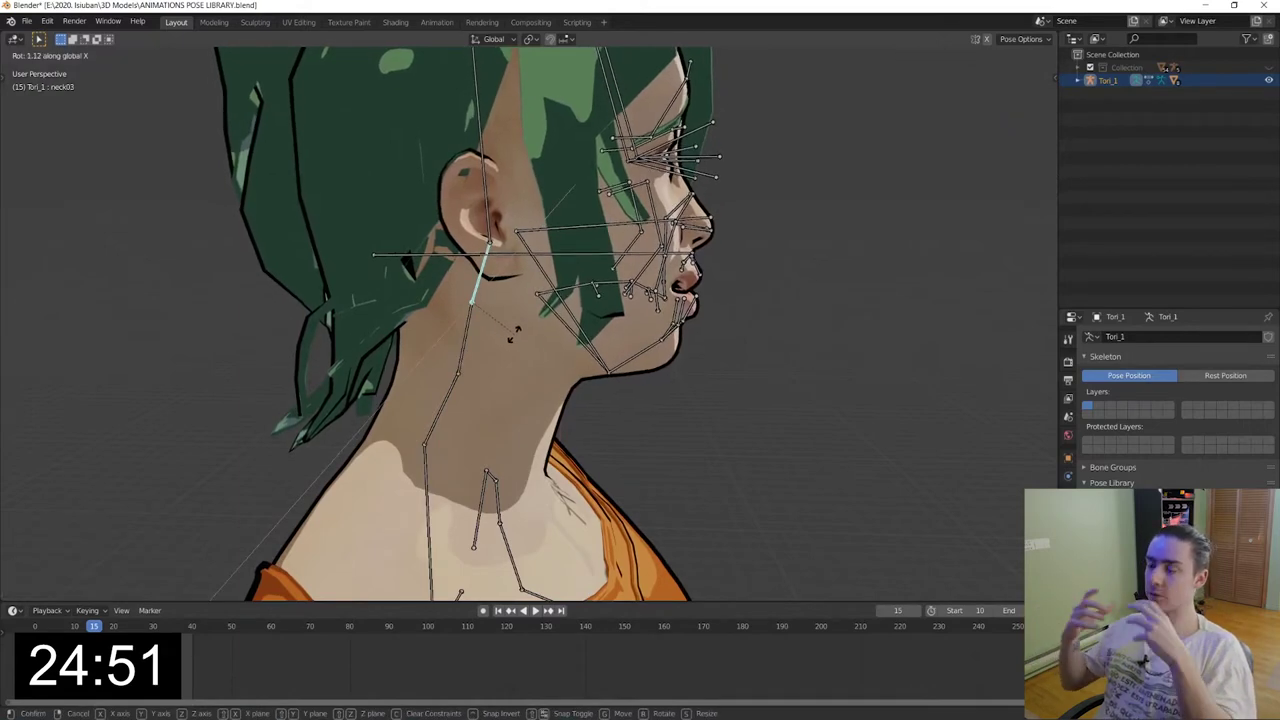
{"action": "left_click", "coordinate": [517, 339]}
Rotate neck01 0.978° about Y and mouth corner oris03.R 5.46° about Y.
{"action": "middle_click_drag", "start_coordinate": [517, 340], "coordinate": [397, 344]}
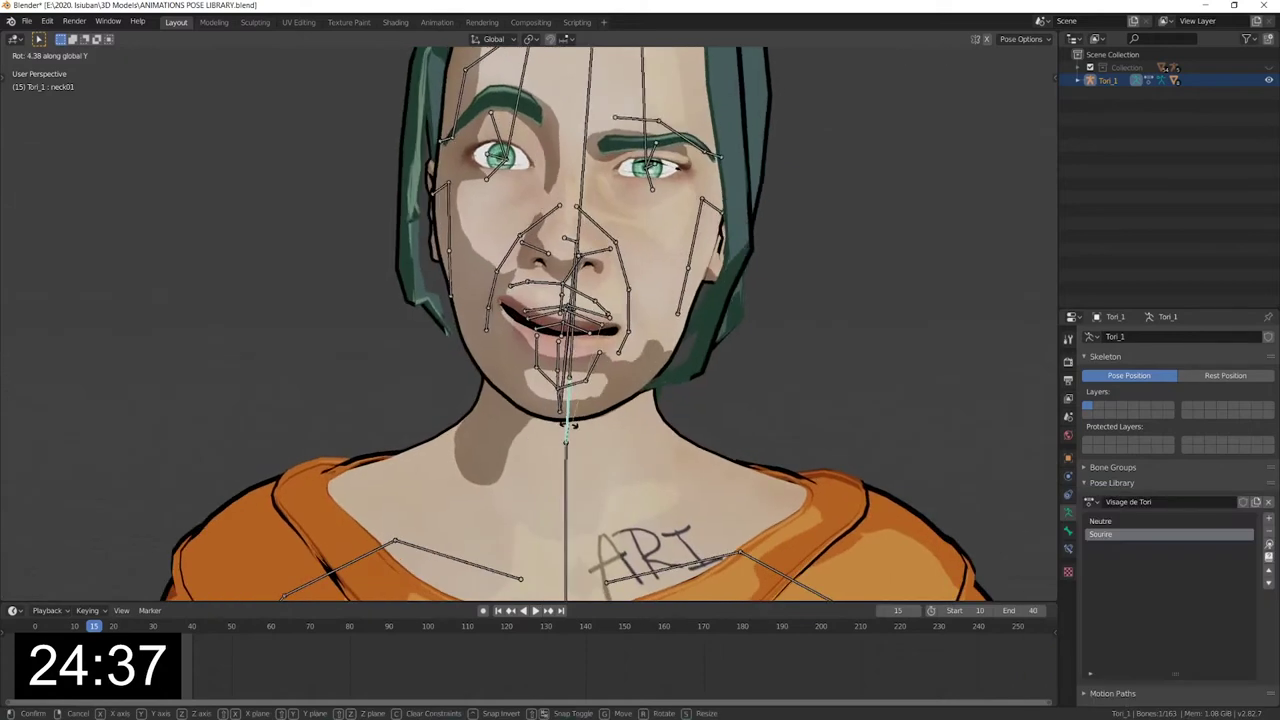
{"action": "left_click", "coordinate": [567, 425]}
{"action": "middle_click_drag", "start_coordinate": [567, 425], "coordinate": [692, 366]}
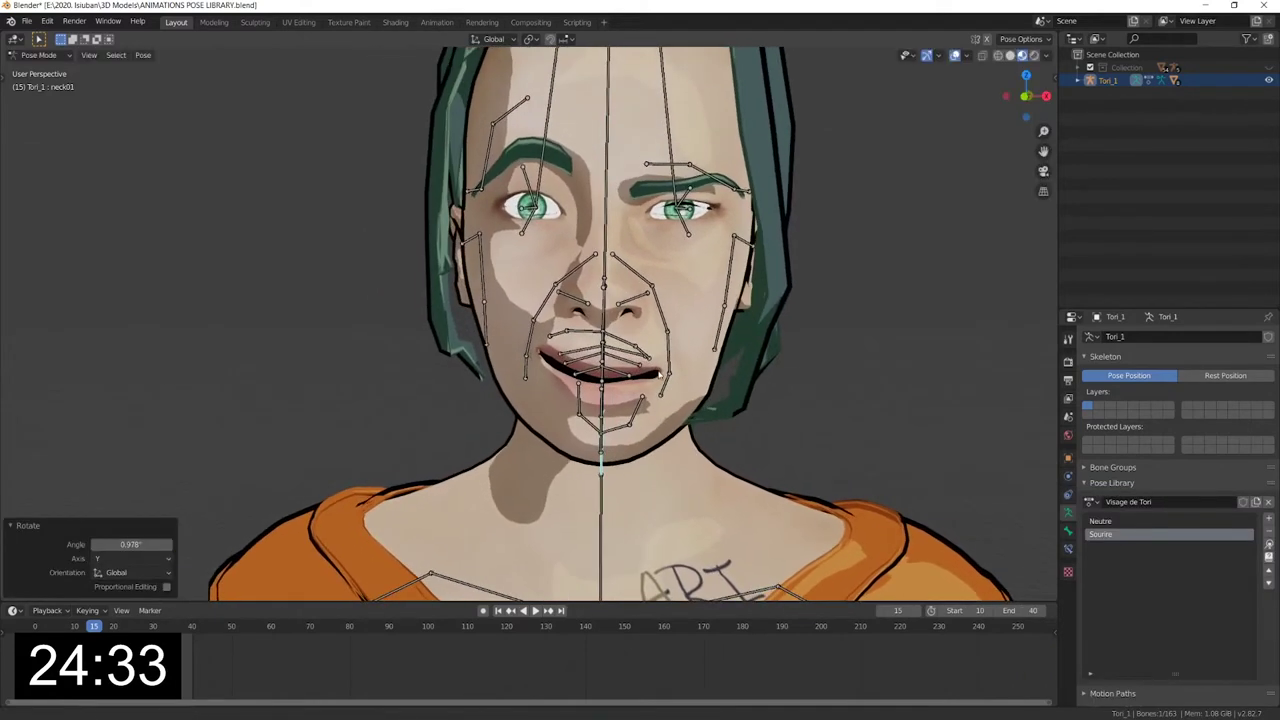
{"action": "scroll", "coordinate": [636, 410], "scroll_direction": "up", "scroll_amount": 2}
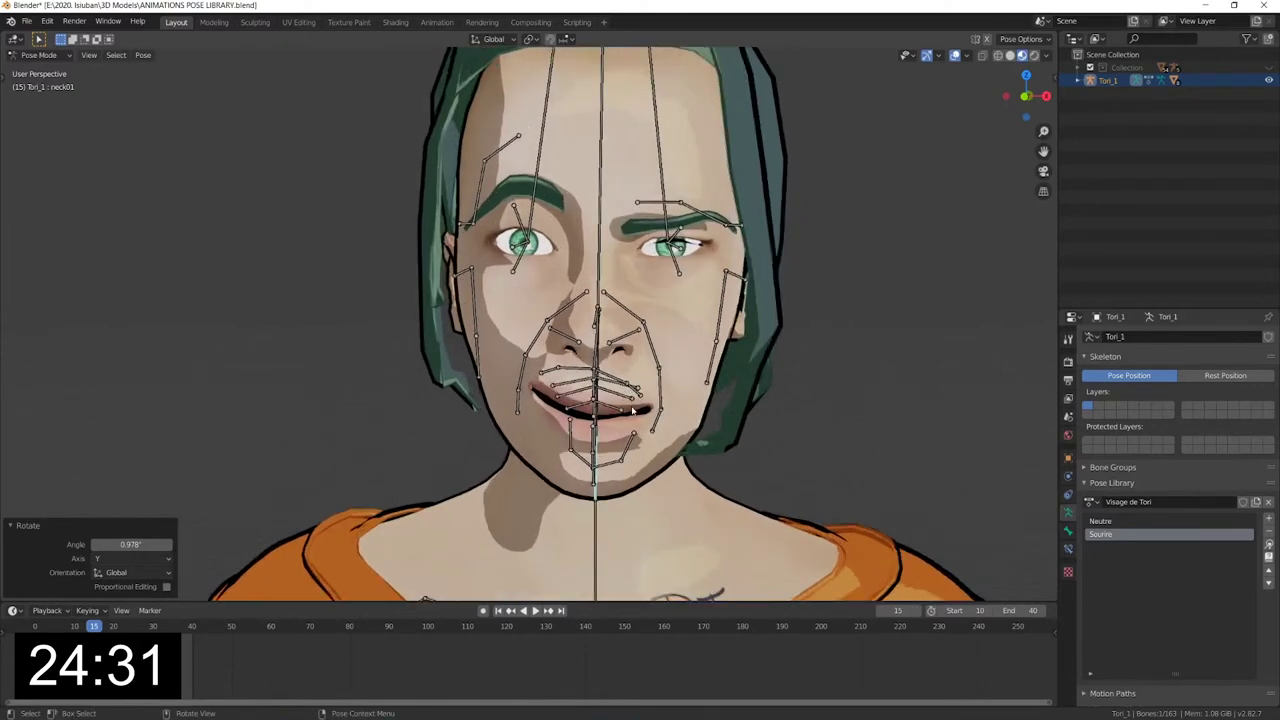
{"action": "left_click", "coordinate": [549, 384]}
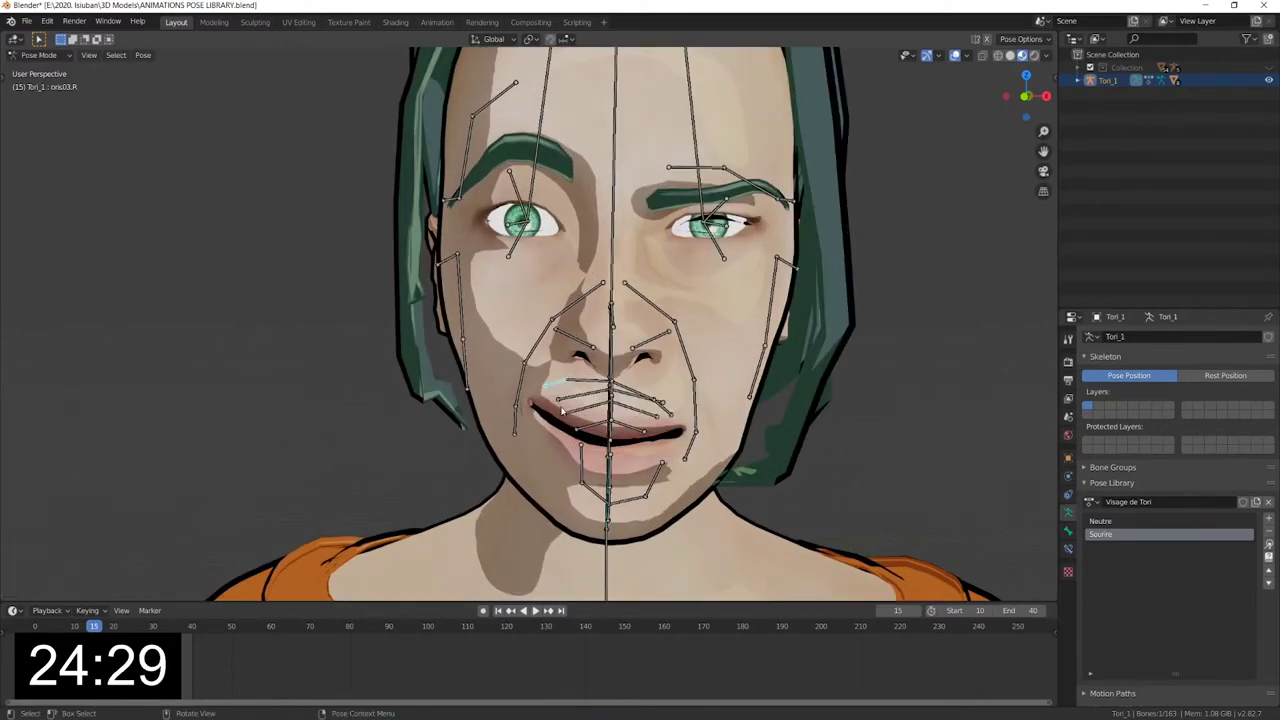
{"action": "key", "text": "r"}
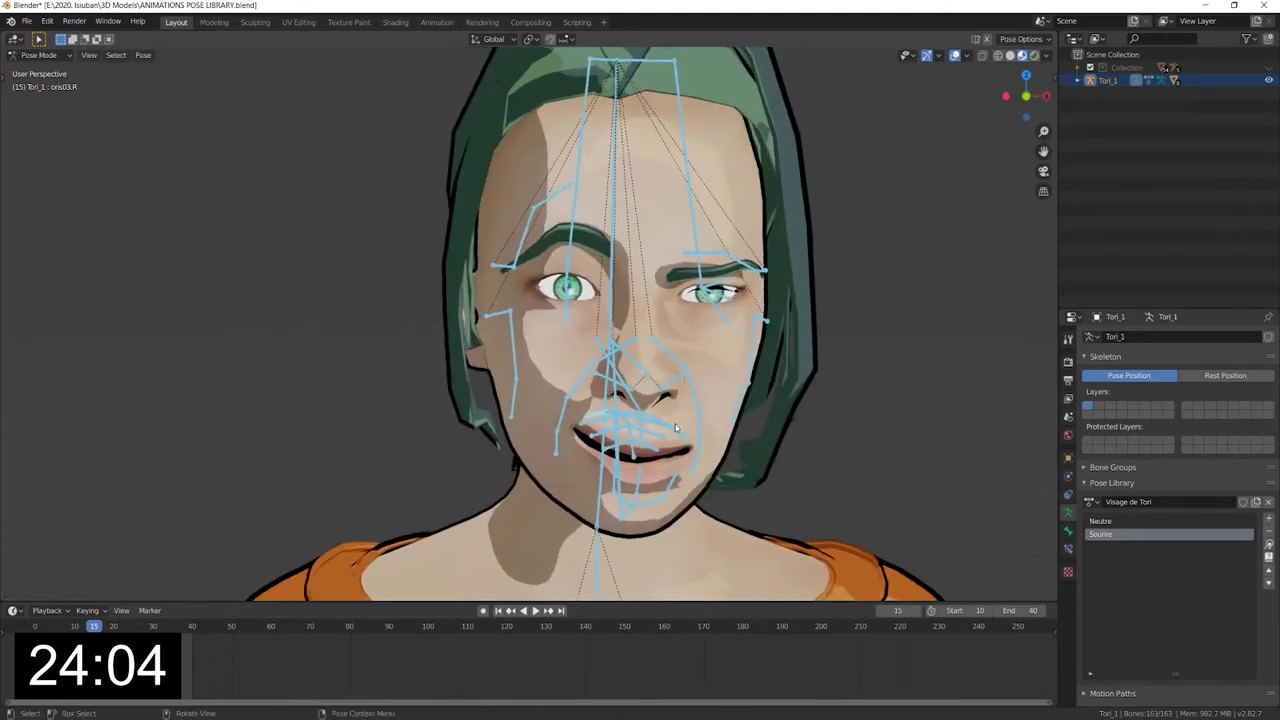
Replace the stored Sourire pose with the current smiling face.
{"action": "left_click", "coordinate": [1269, 521]}
{"action": "mouse_move", "coordinate": [1159, 427]}
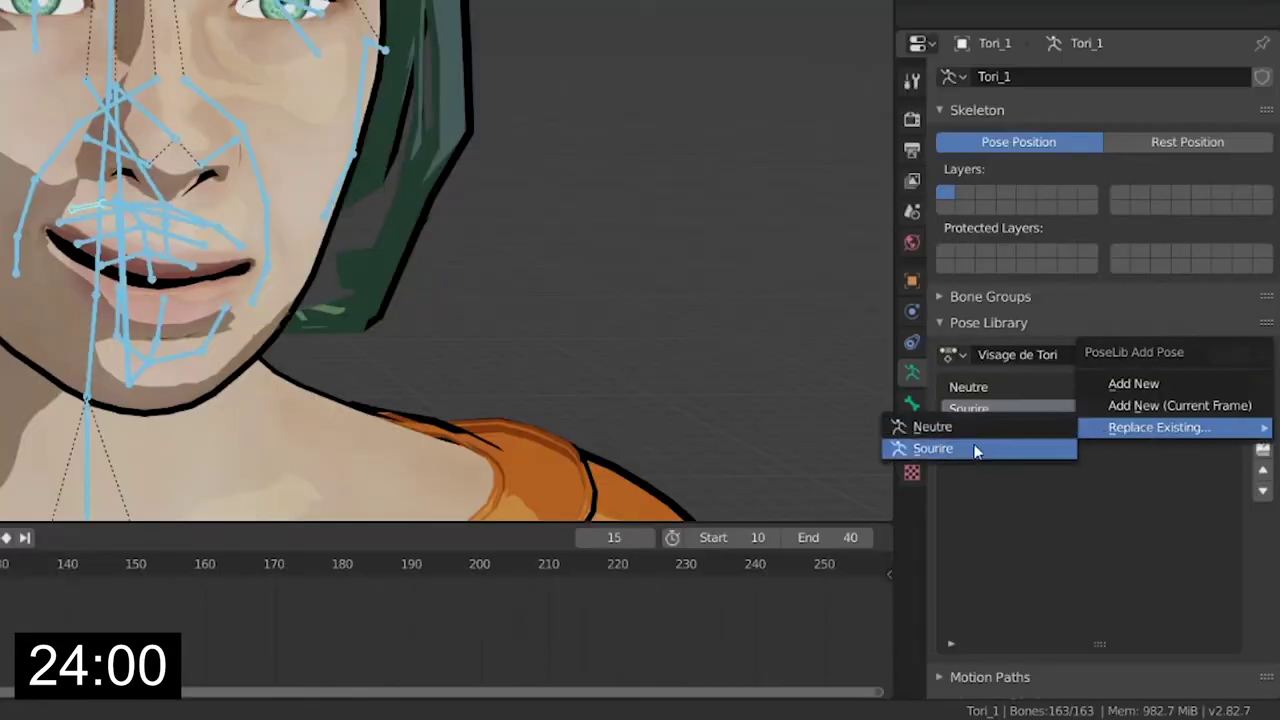
{"action": "left_click", "coordinate": [970, 448]}
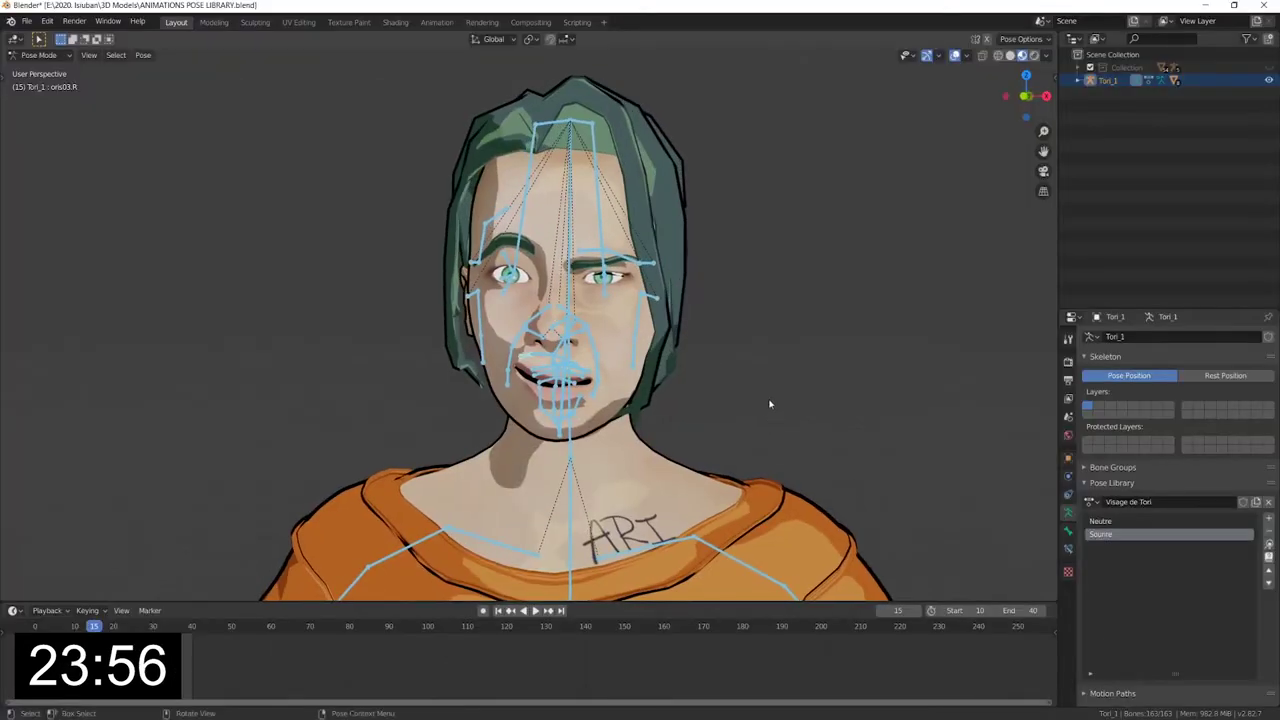
{"action": "scroll", "coordinate": [770, 404], "scroll_direction": "up", "scroll_amount": 3}
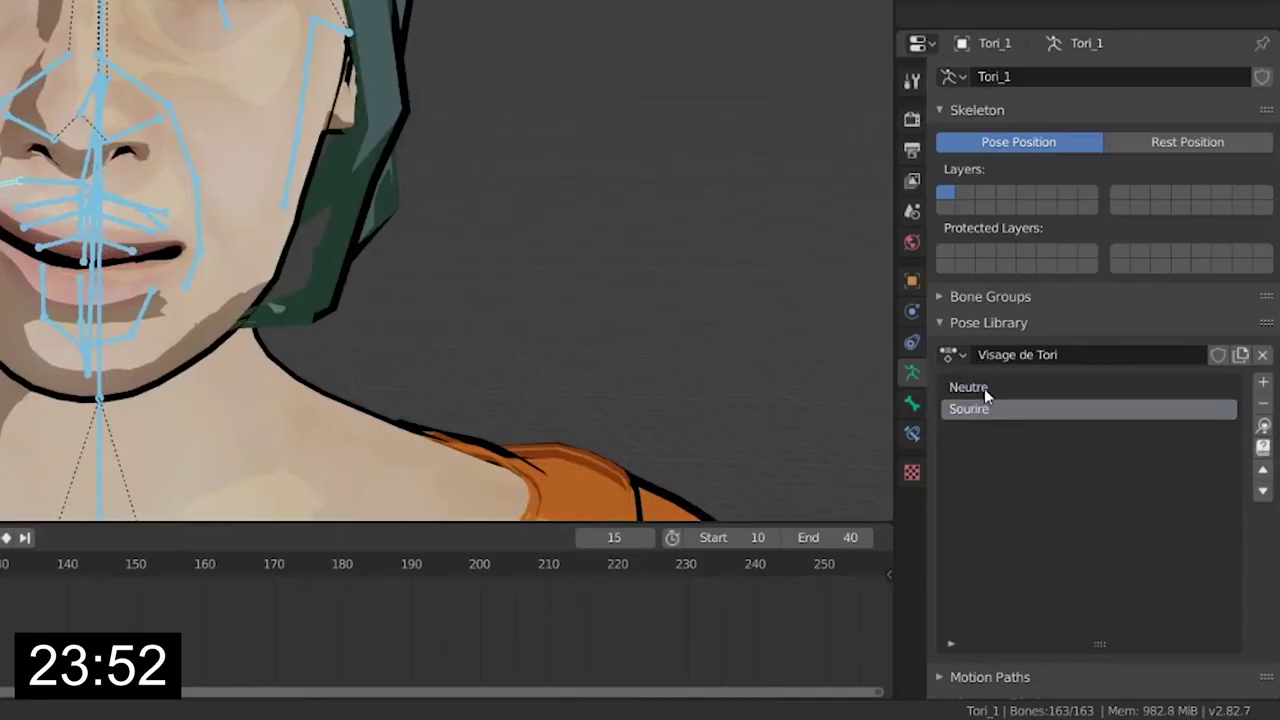
Apply Neutre and then Sourire from the library to preview the expression change.
{"action": "left_click", "coordinate": [984, 390]}
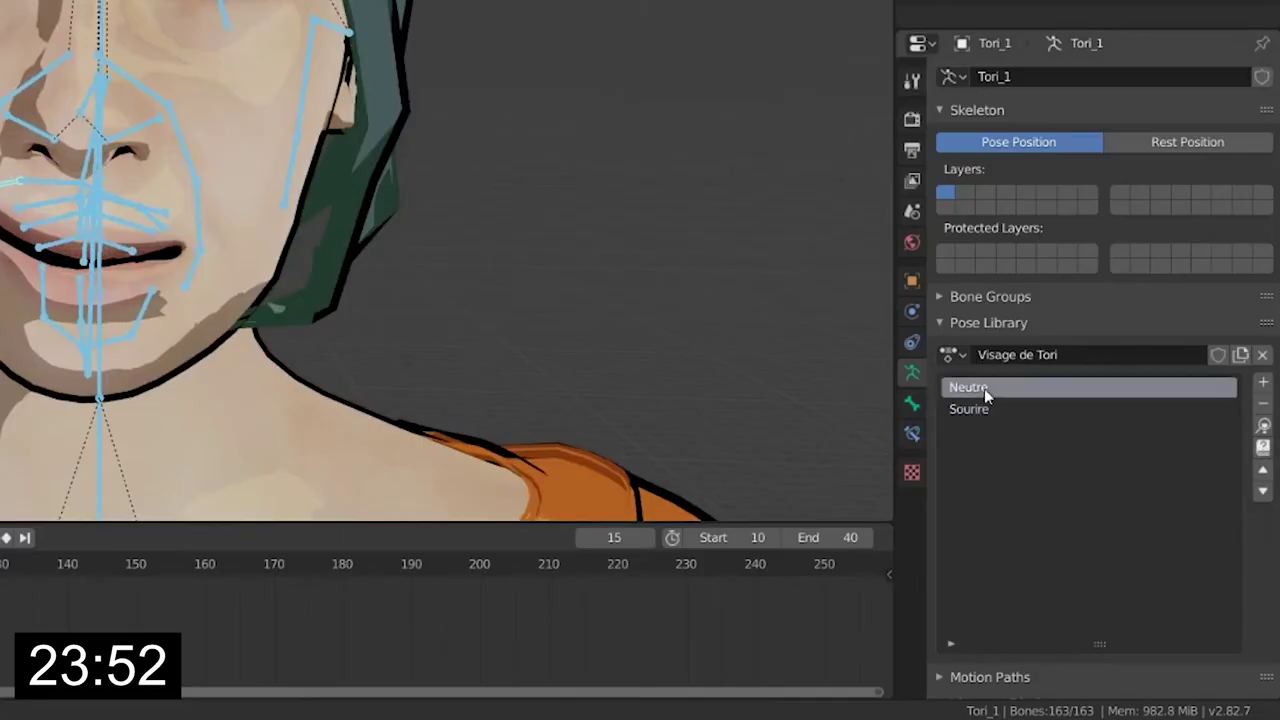
{"action": "left_click", "coordinate": [988, 409]}
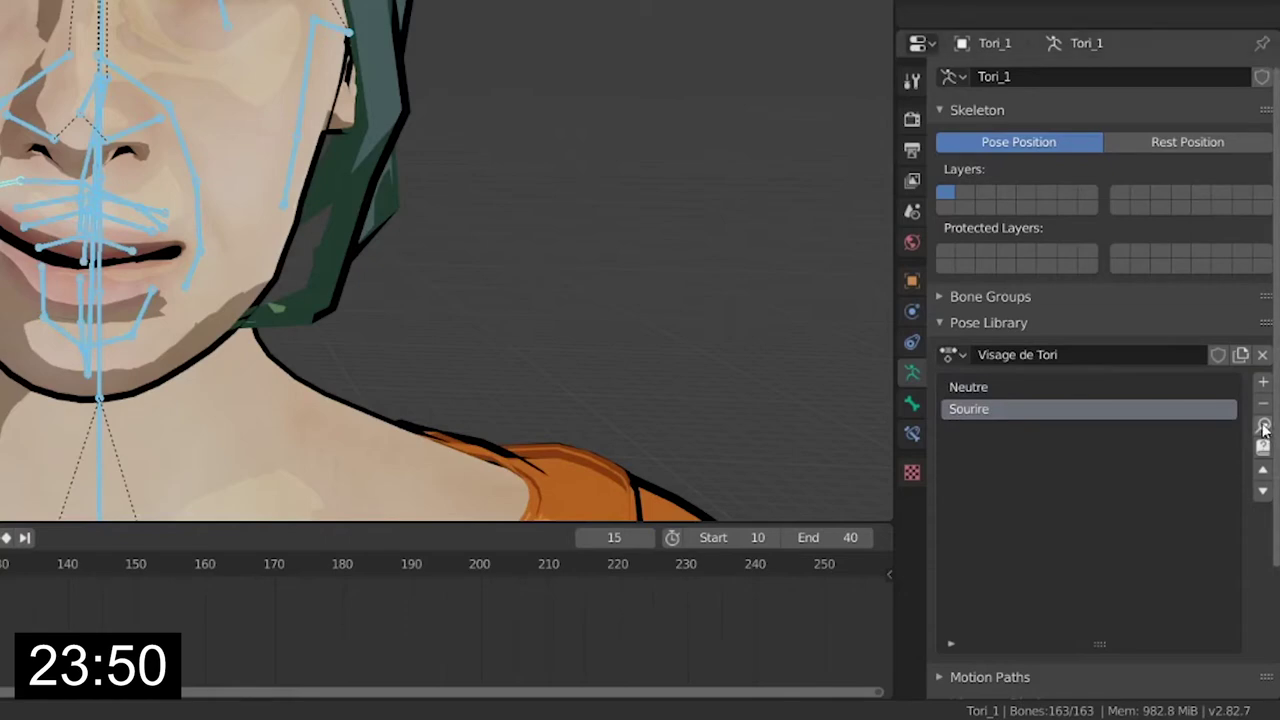
{"action": "left_click", "coordinate": [975, 387]}
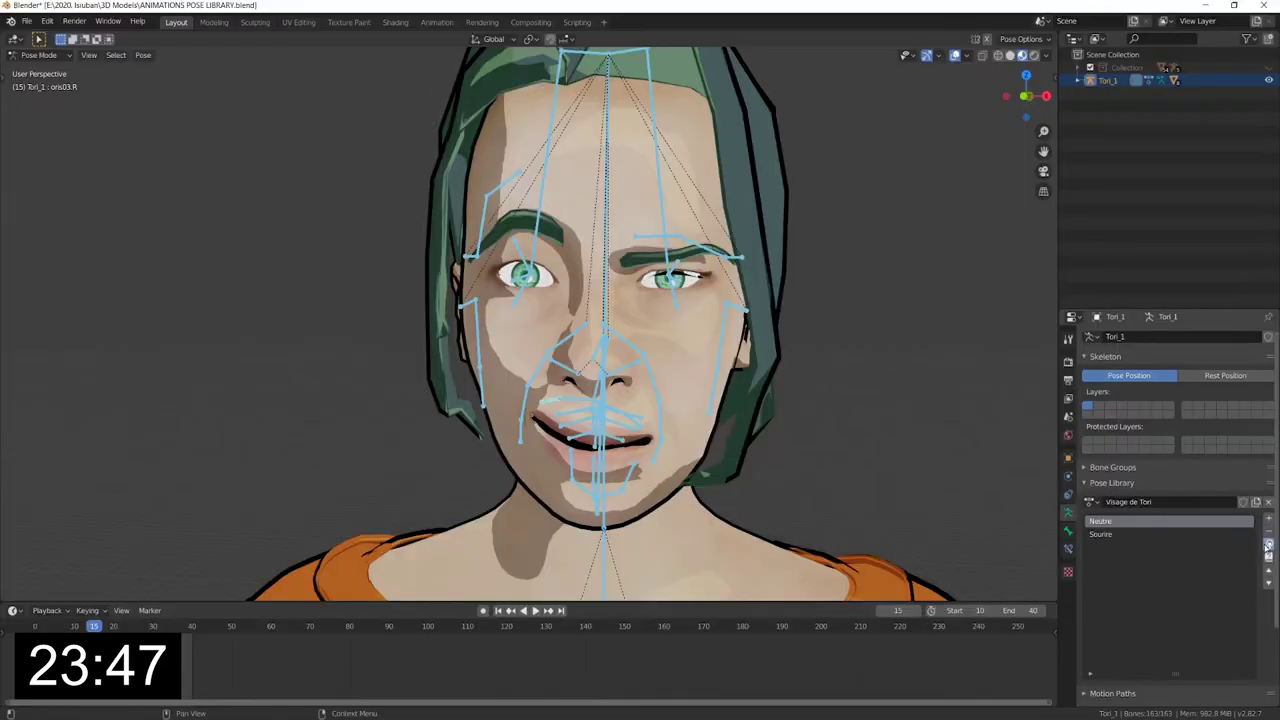
{"action": "left_click", "coordinate": [1268, 545]}
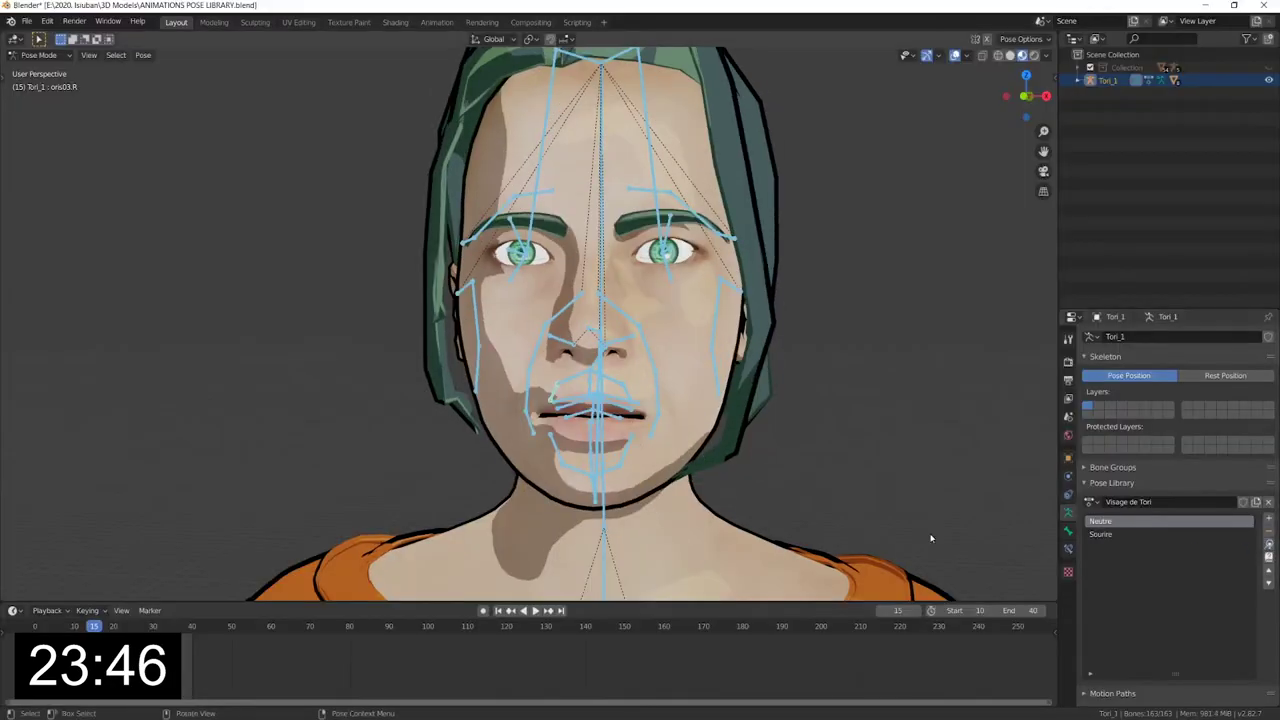
{"action": "left_click", "coordinate": [1169, 534]}
{"action": "left_click", "coordinate": [1269, 545]}
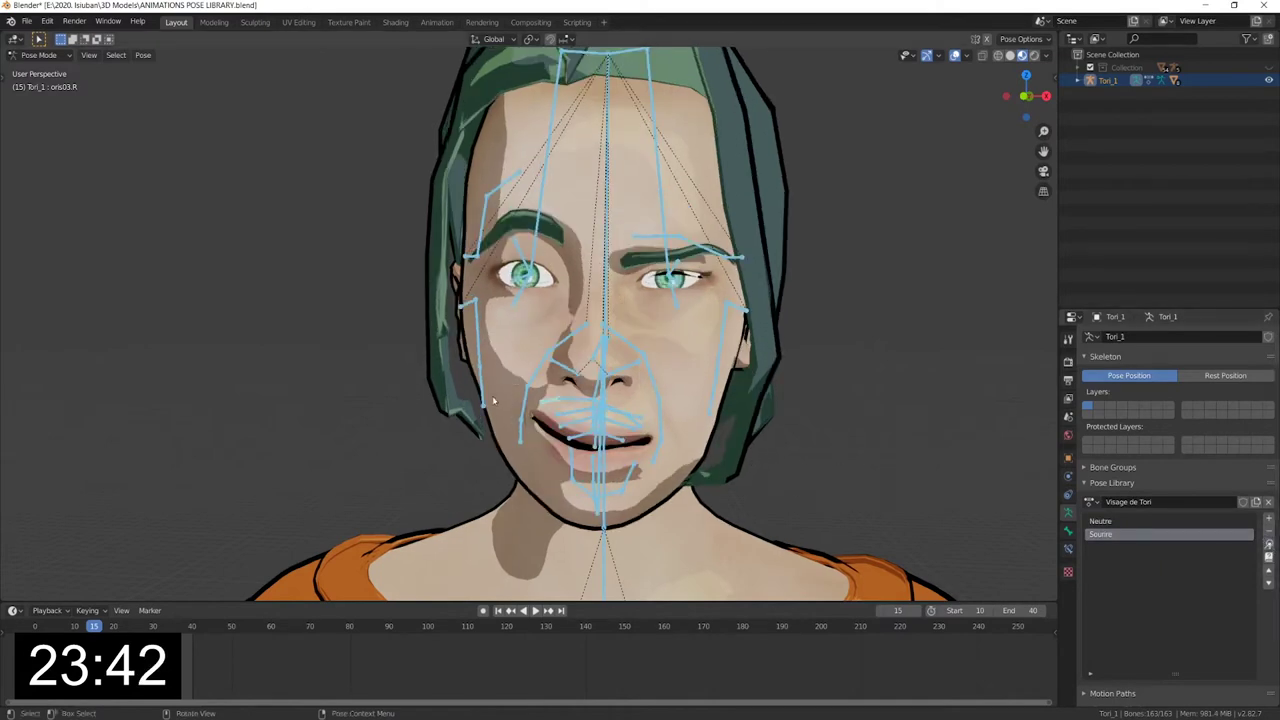
Deselect all bones, inspect the neutral face, then select every bone of the face rig.
{"action": "key", "text": "alt+a"}
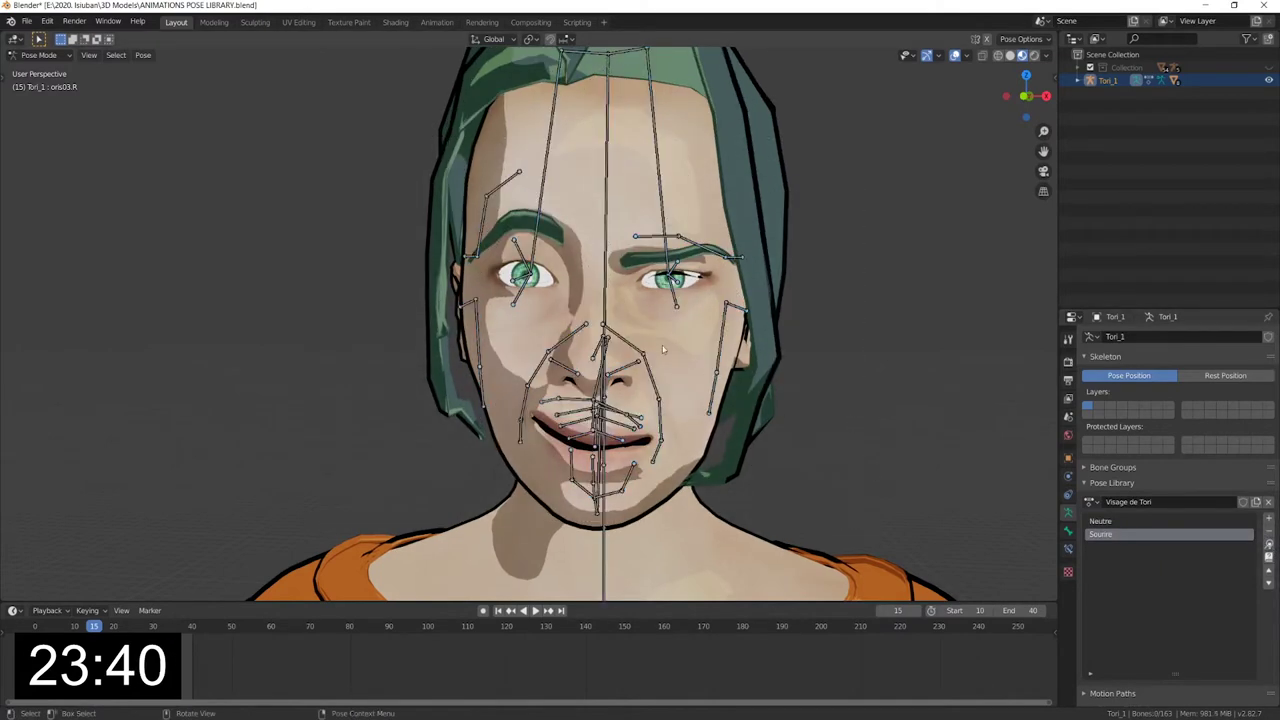
{"action": "middle_click_drag", "start_coordinate": [575, 370], "coordinate": [640, 378]}
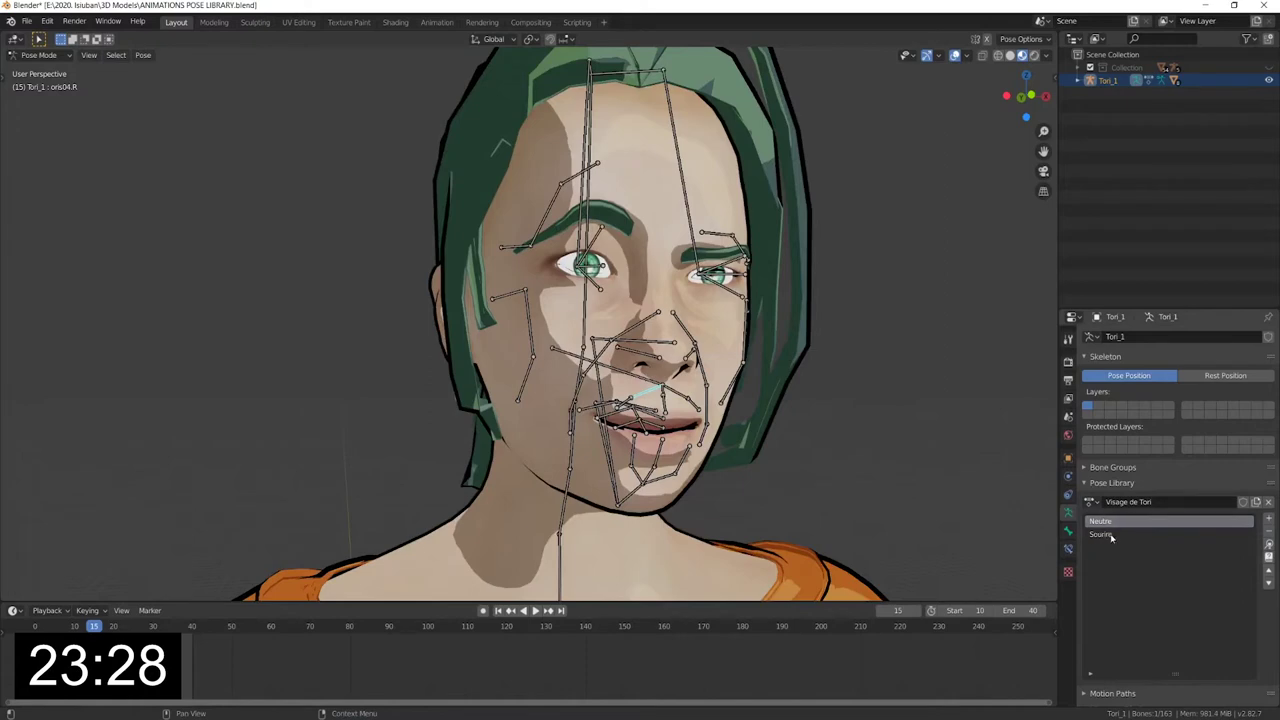
{"action": "middle_click_drag", "start_coordinate": [727, 476], "coordinate": [681, 468]}
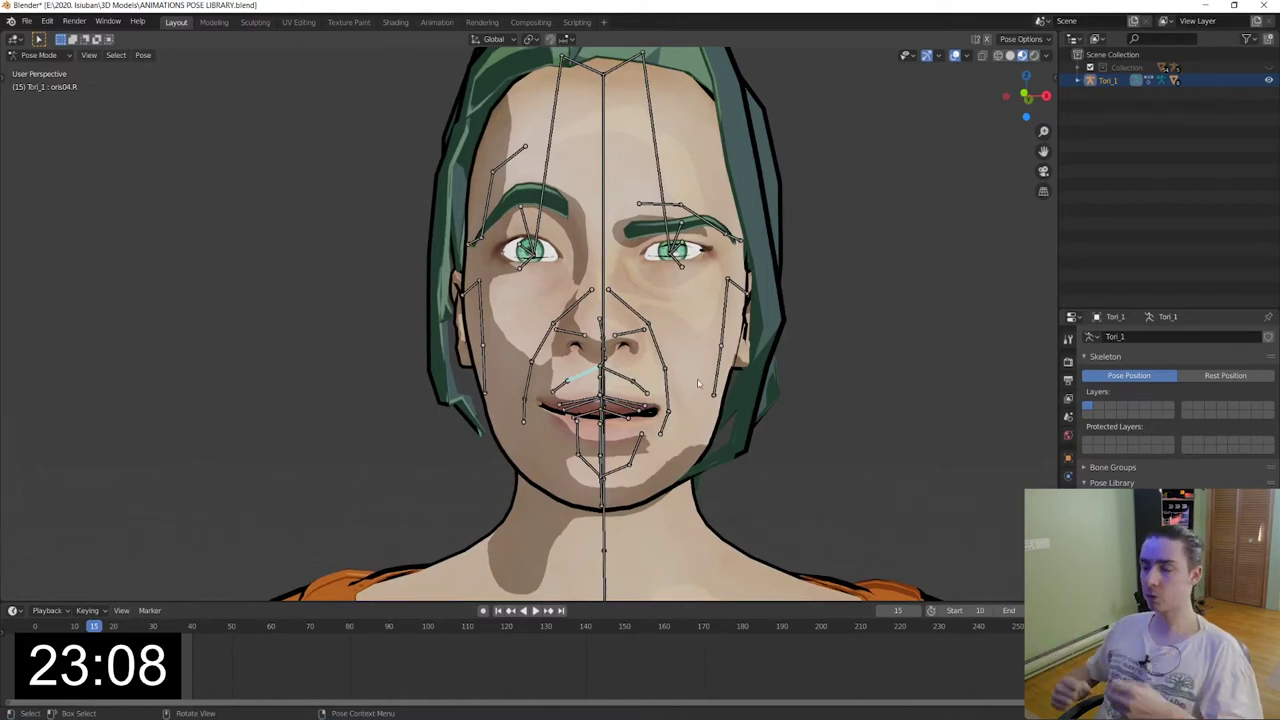
{"action": "key", "text": "a"}
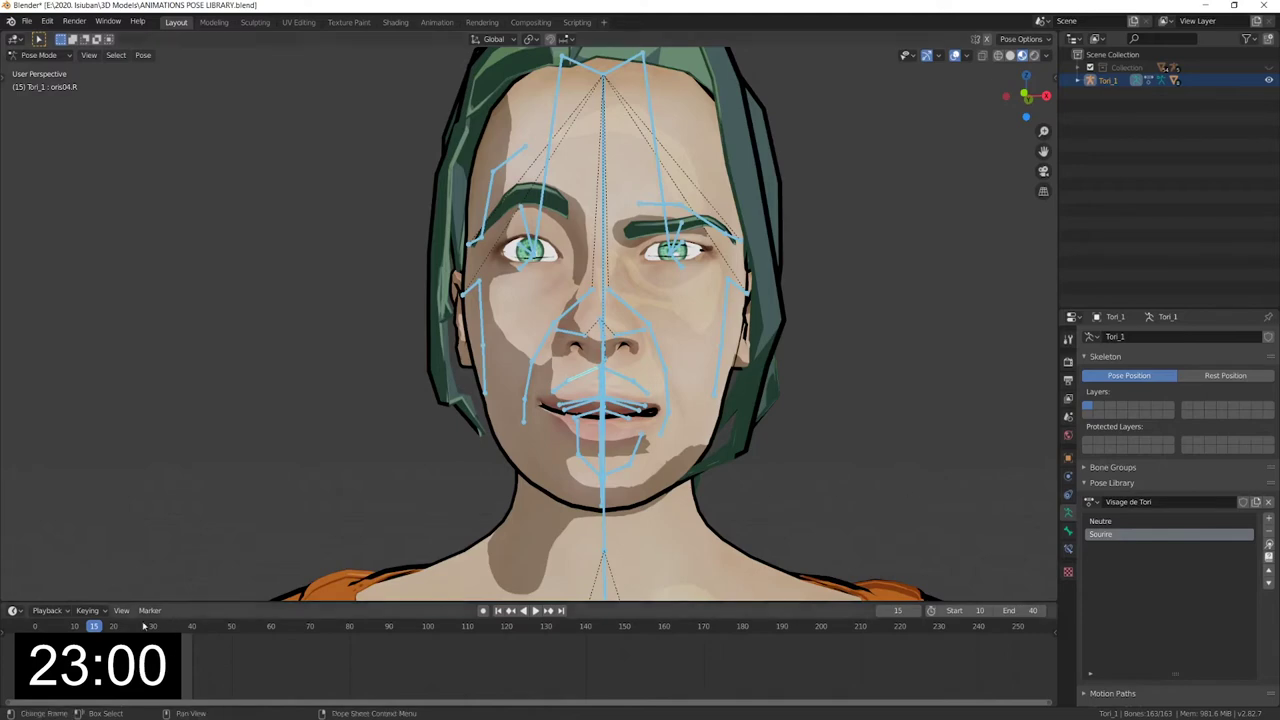
{"action": "middle_click_drag", "start_coordinate": [712, 384], "coordinate": [640, 400]}
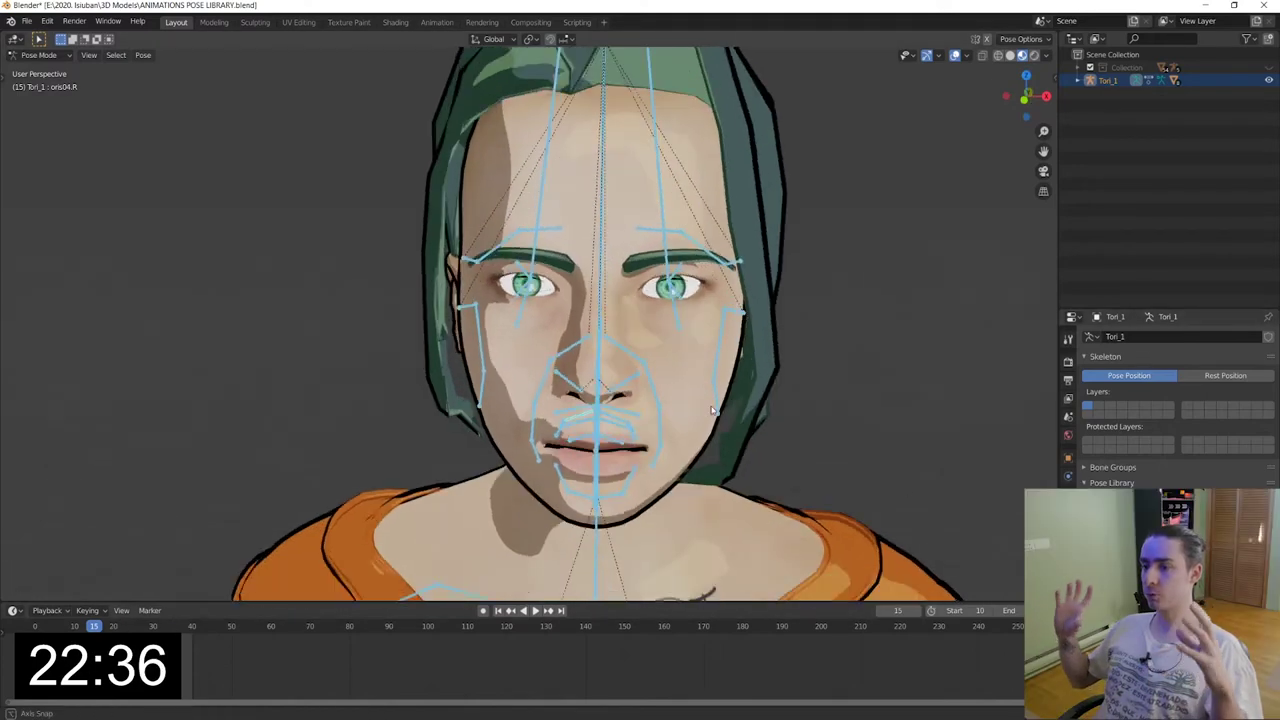
{"action": "scroll", "coordinate": [640, 400], "scroll_direction": "up", "scroll_amount": 2}
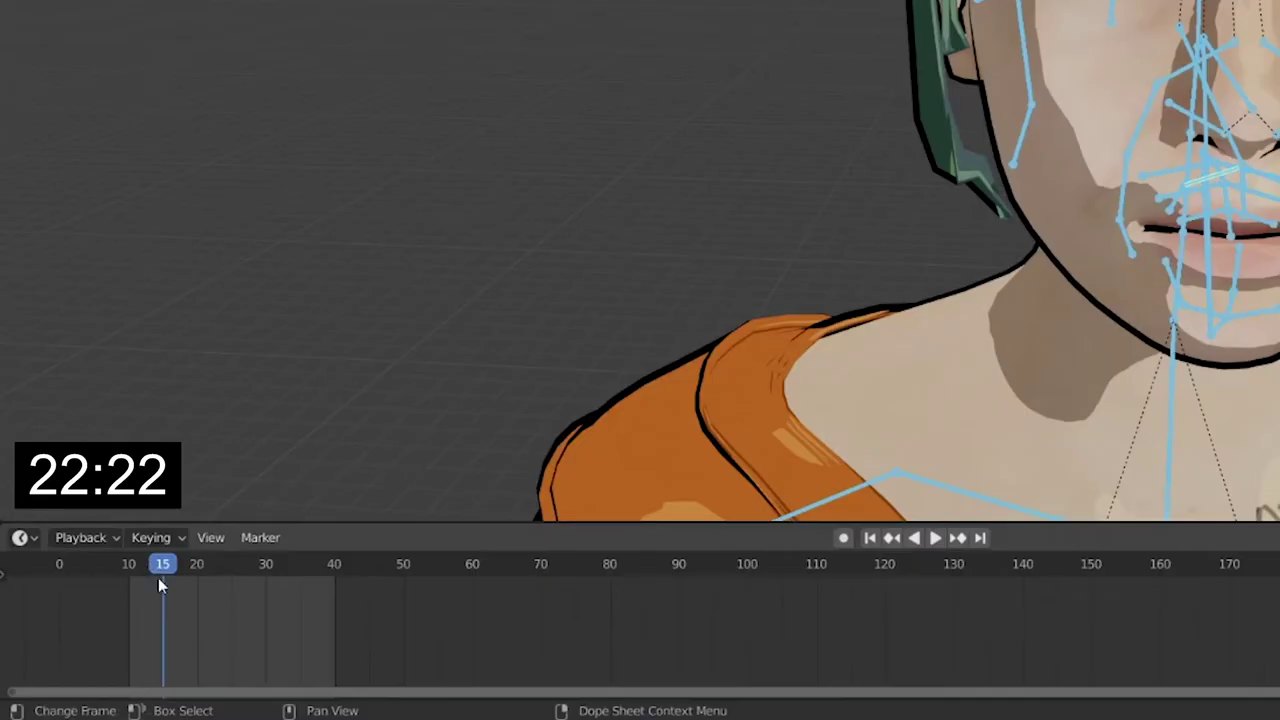
Enable auto-keying and keyframe the whole neutral face at frame 10.
{"action": "left_click_drag", "start_coordinate": [158, 577], "coordinate": [129, 572]}
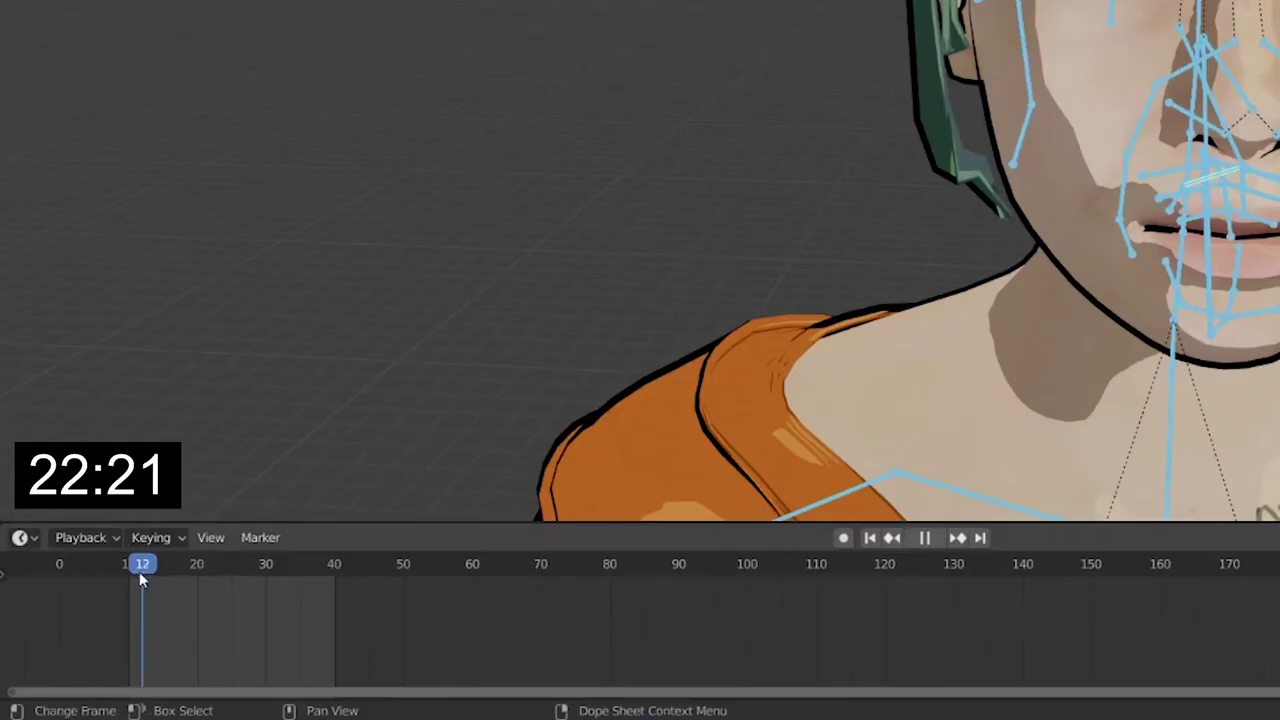
{"action": "left_click", "coordinate": [843, 537]}
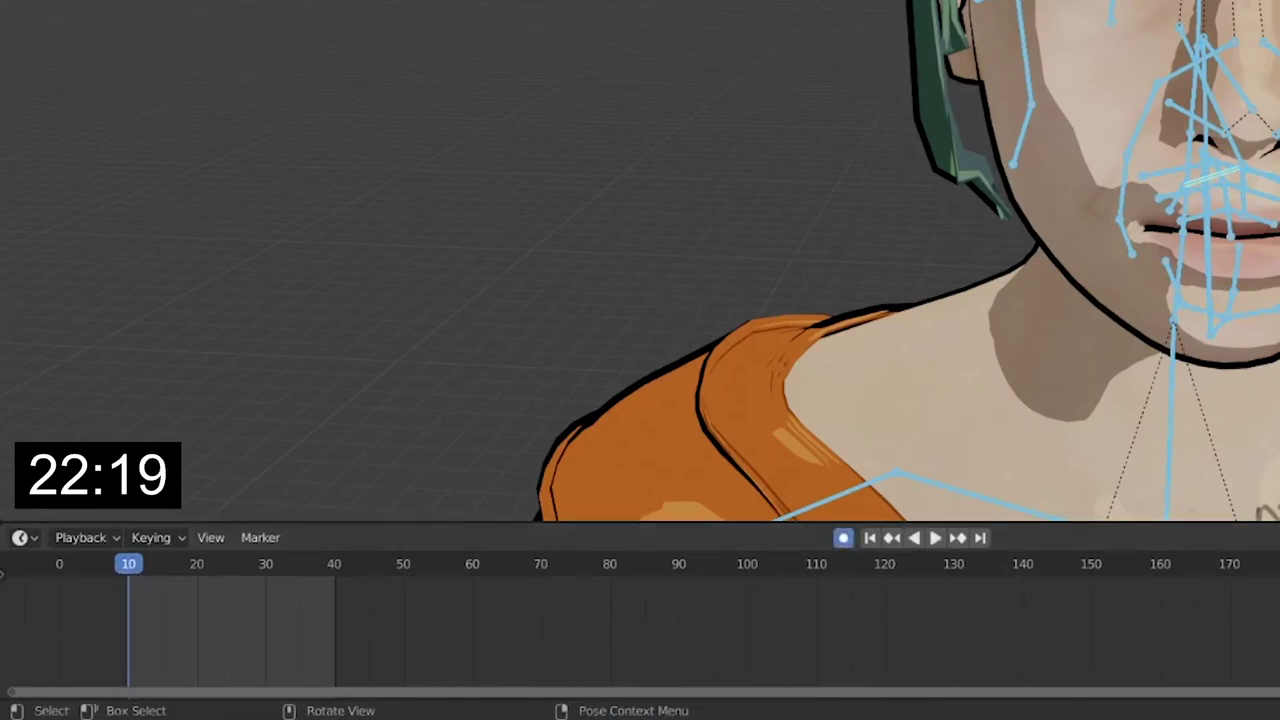
{"action": "key", "text": "i"}
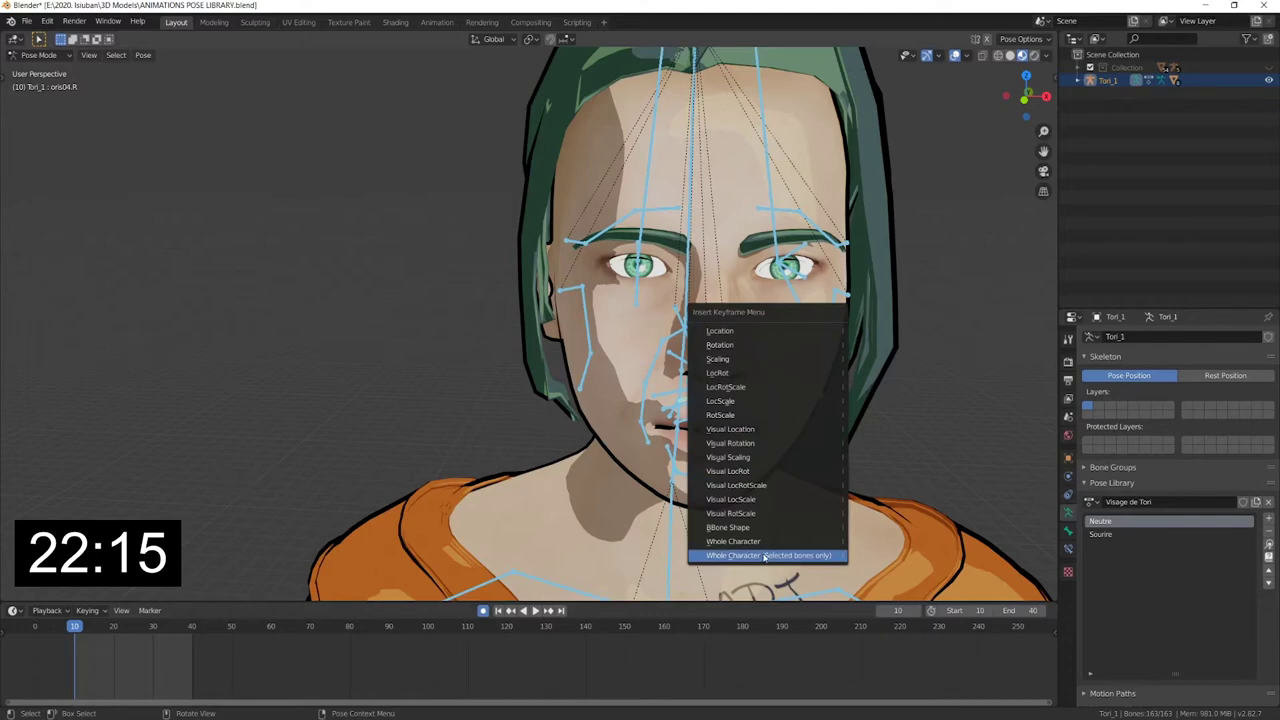
{"action": "left_click", "coordinate": [768, 556]}
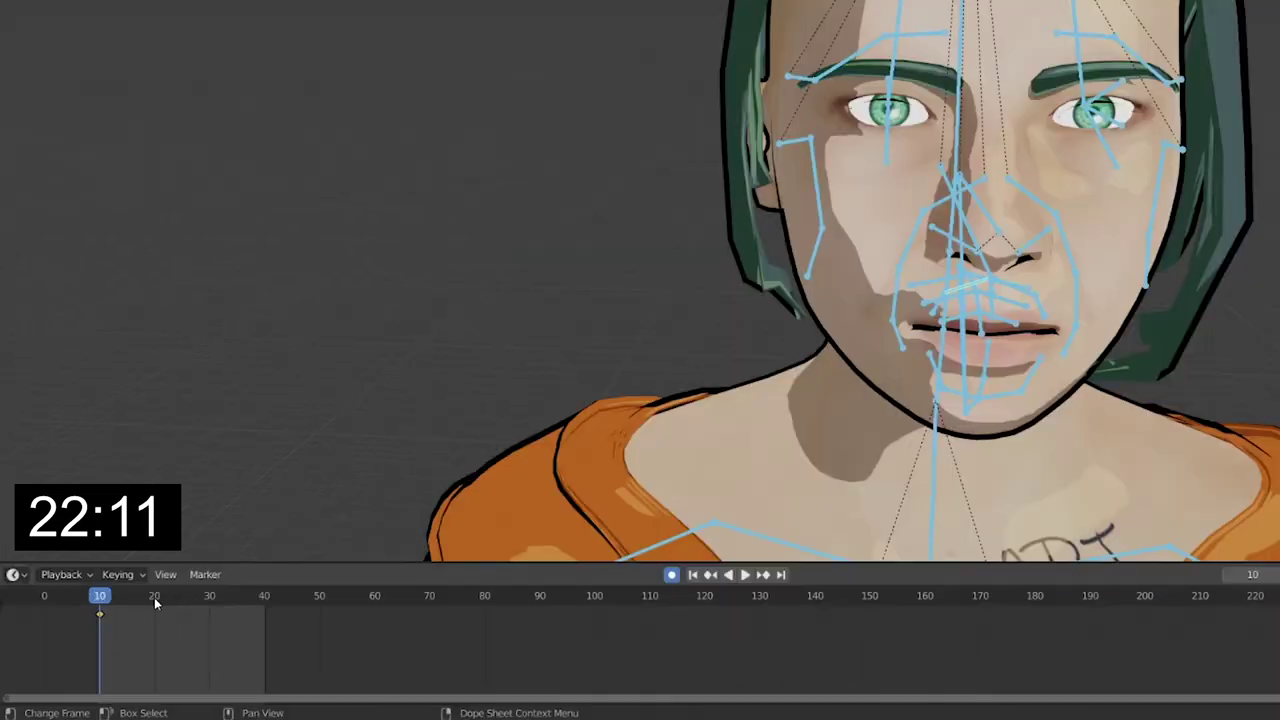
Apply the Sourire pose at frame 20 and keyframe the face there.
{"action": "left_click", "coordinate": [155, 600]}
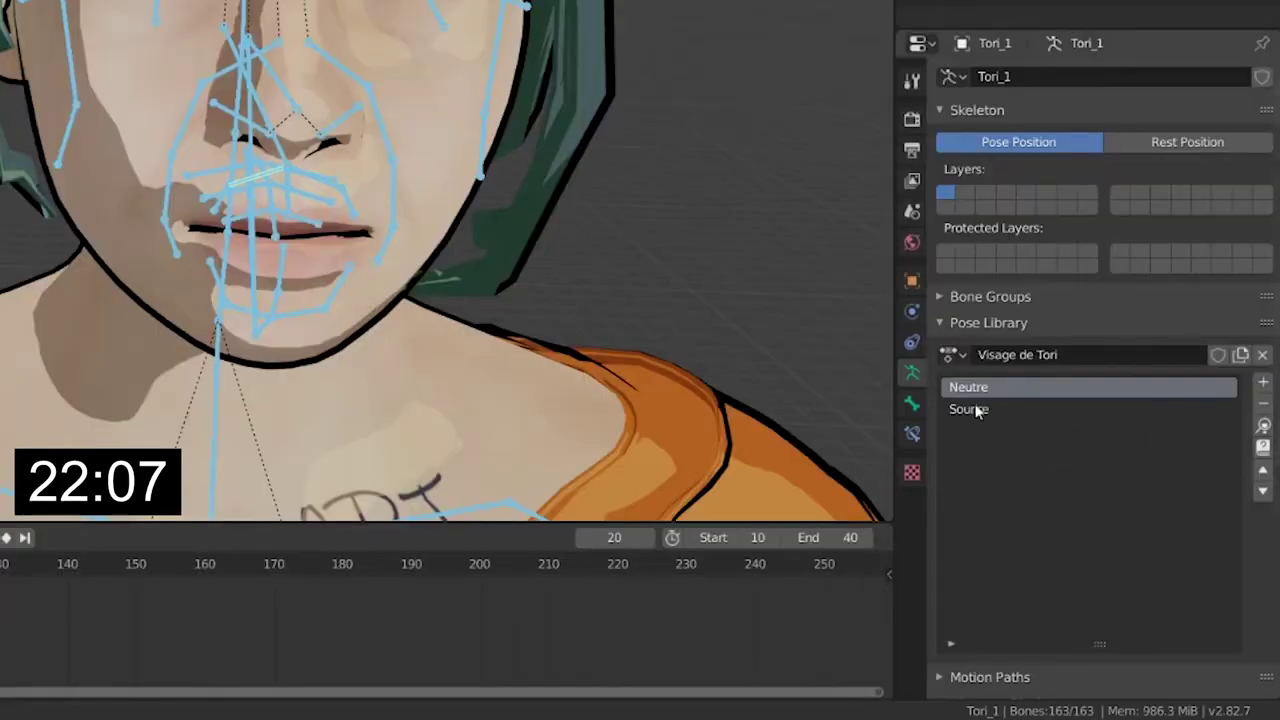
{"action": "left_click", "coordinate": [977, 411]}
{"action": "left_click", "coordinate": [1262, 428]}
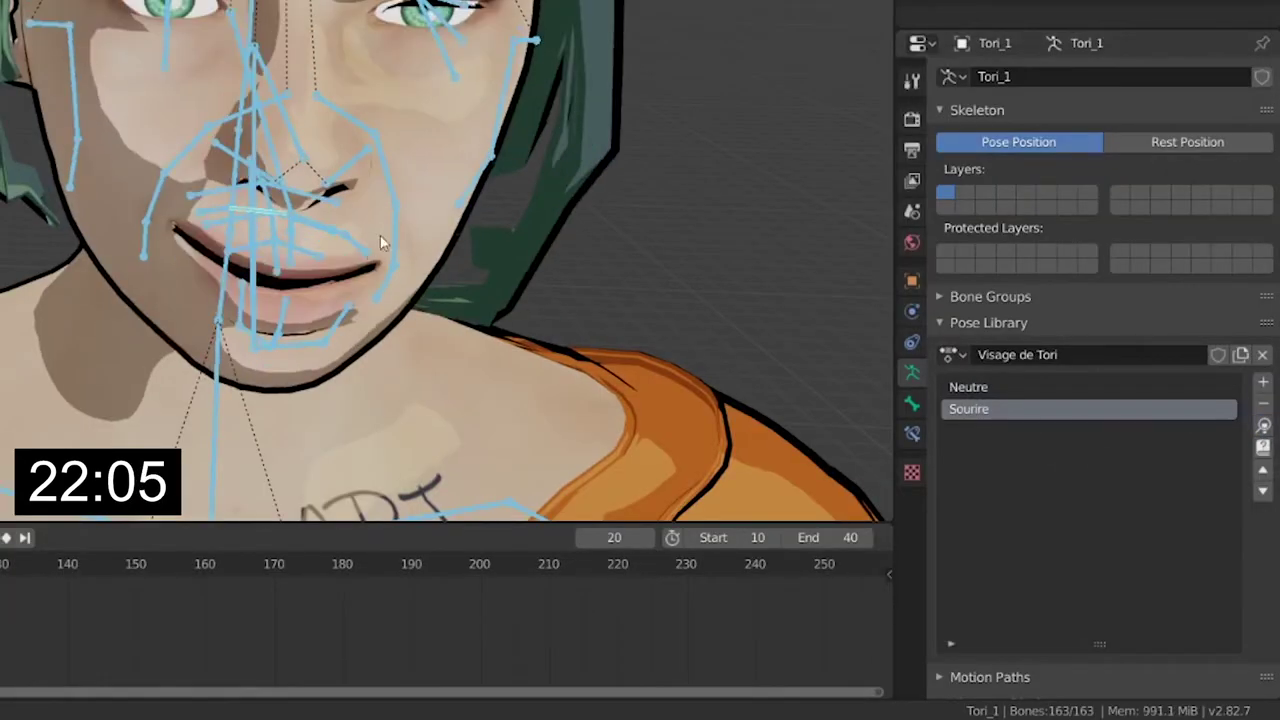
{"action": "key", "text": "i"}
{"action": "left_click", "coordinate": [466, 220]}
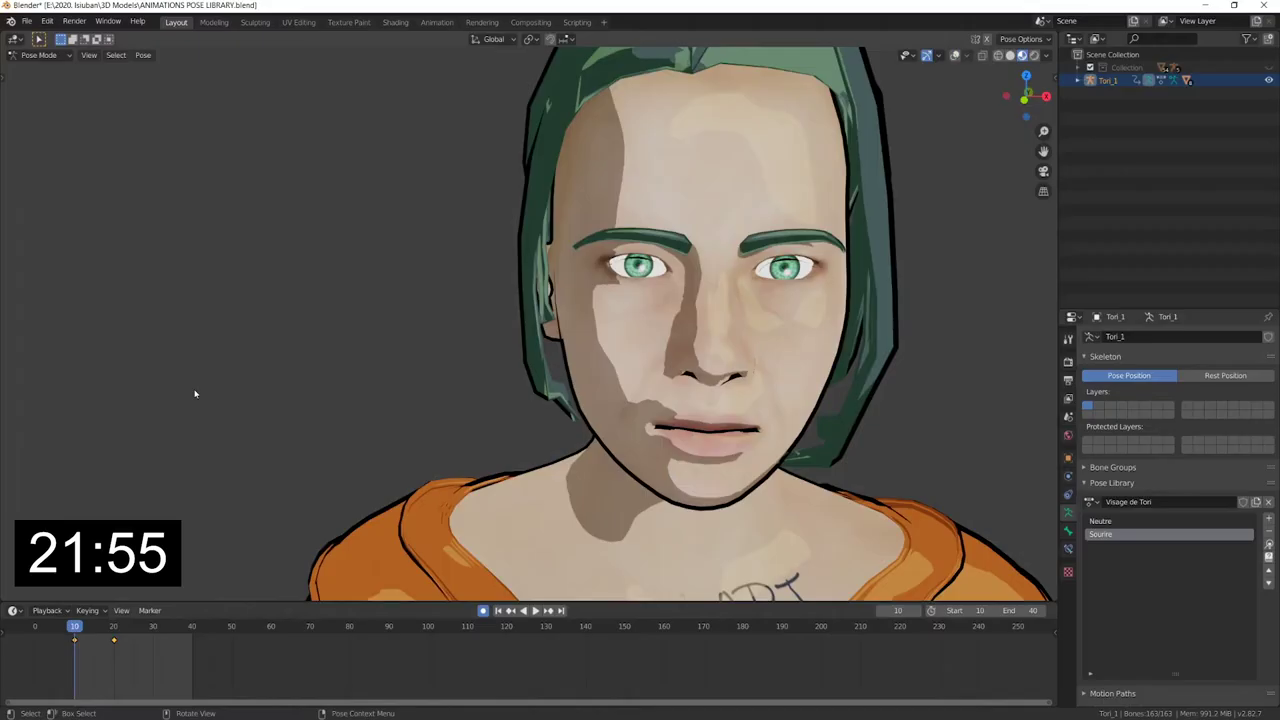
Play Tori's neutral-to-Sourire smile animation twice, ending at frame 32.
{"action": "key", "text": "space"}
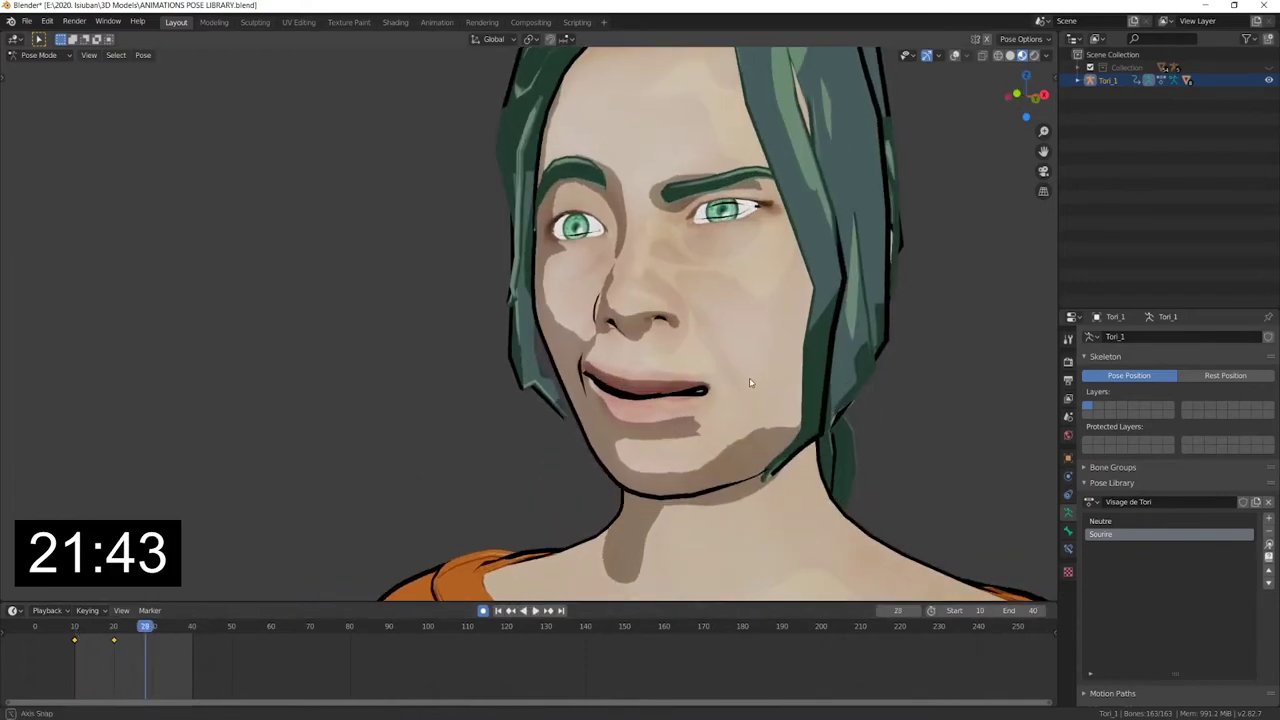
{"action": "middle_click_drag", "start_coordinate": [750, 382], "coordinate": [743, 376]}
{"action": "key", "text": "space"}
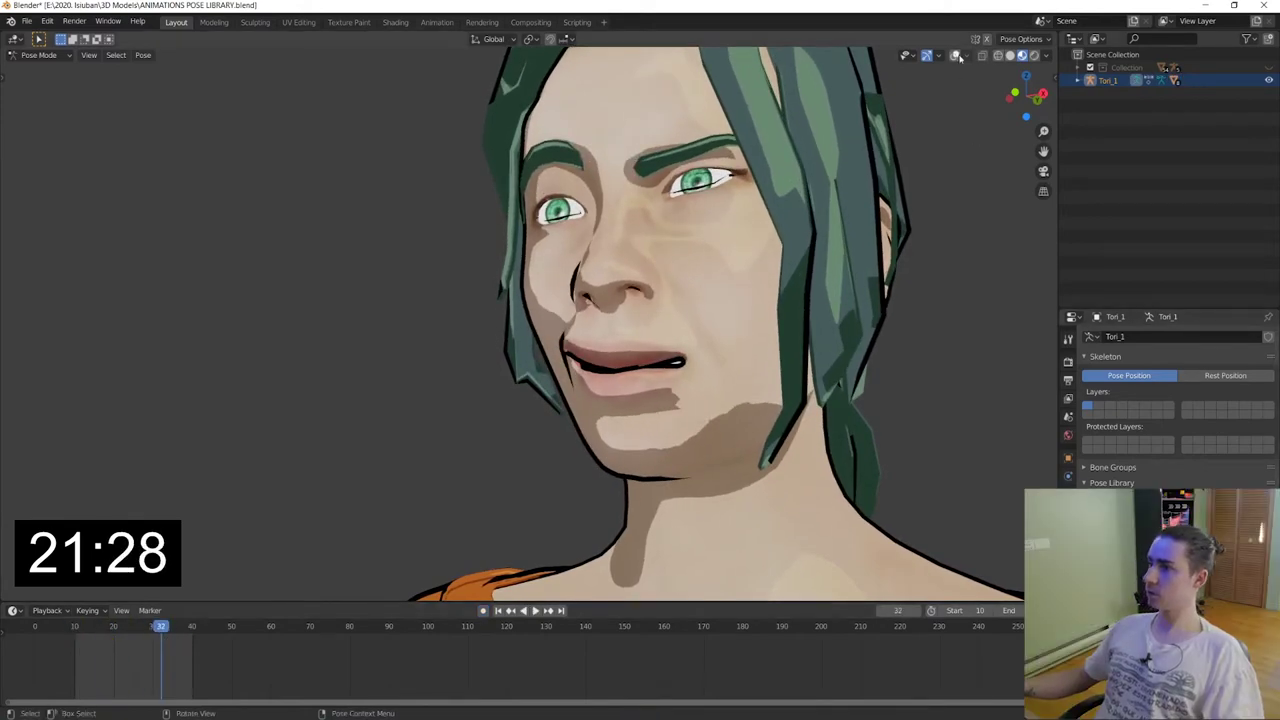
Show the rig bones, frame the face, and rotate orbicularis04.R to narrow the right eye.
{"action": "left_click", "coordinate": [955, 55]}
{"action": "middle_click_drag", "start_coordinate": [880, 180], "coordinate": [740, 233]}
{"action": "scroll", "coordinate": [740, 233], "scroll_direction": "up", "scroll_amount": 5}
{"action": "scroll", "coordinate": [702, 254], "scroll_direction": "down", "scroll_amount": 2}
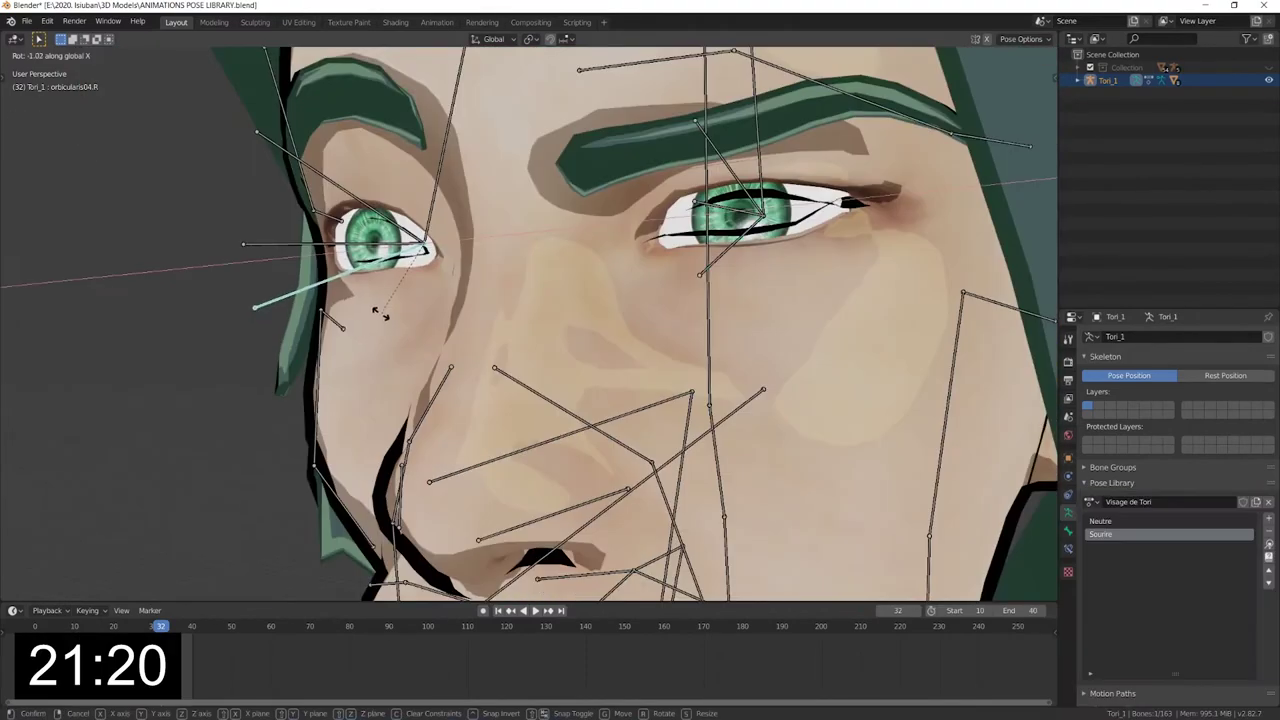
{"action": "left_click", "coordinate": [721, 259]}
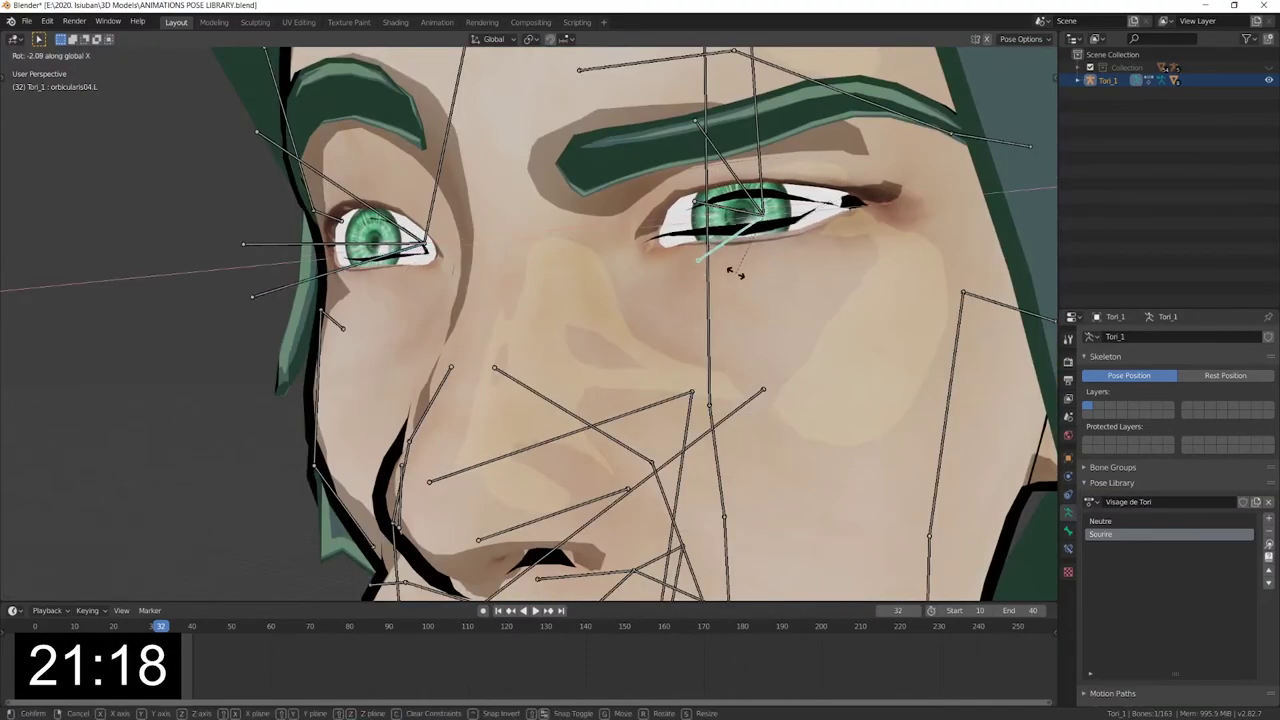
Rotate orbicularis04.L to narrow the left eye, and turn temporalis02.L -24° about Z.
{"action": "key", "text": "r"}
{"action": "left_click", "coordinate": [735, 272]}
{"action": "scroll", "coordinate": [735, 272], "scroll_direction": "down", "scroll_amount": 3}
{"action": "scroll", "coordinate": [791, 262], "scroll_direction": "up", "scroll_amount": 2}
{"action": "middle_click_drag", "start_coordinate": [735, 272], "coordinate": [791, 260]}
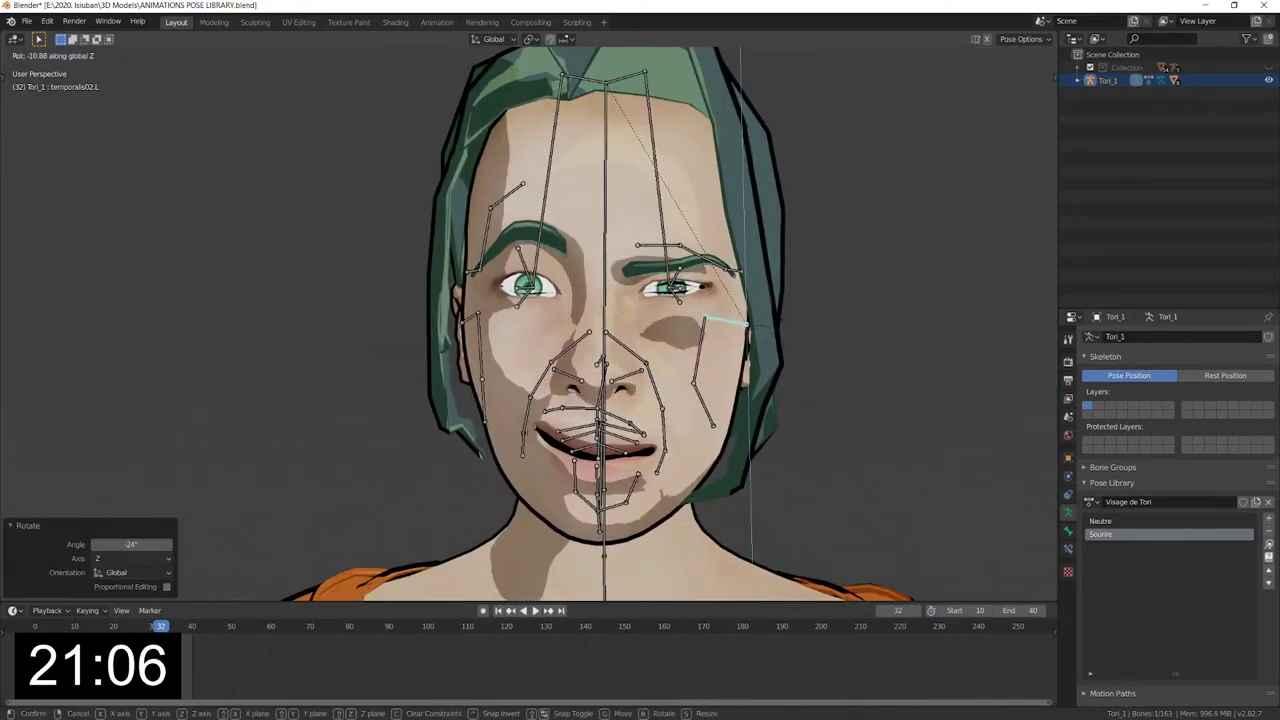
{"action": "left_click", "coordinate": [762, 324]}
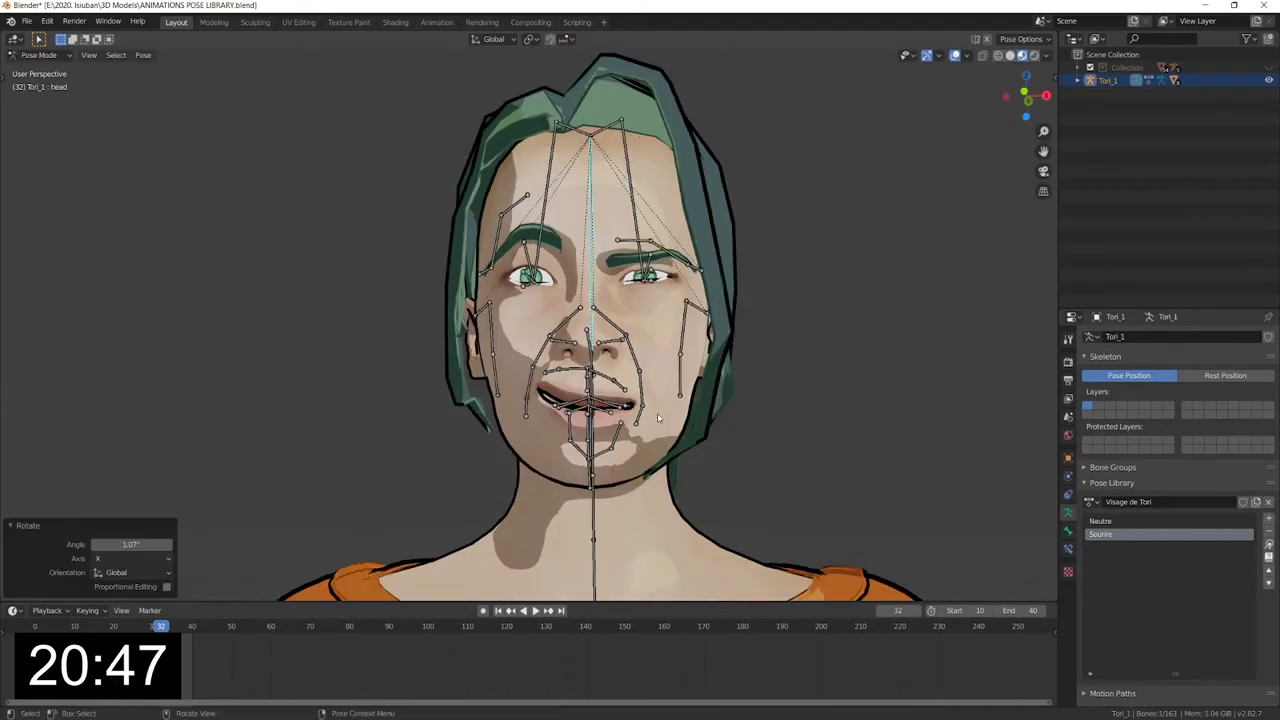
Select all bones and store the squinting smile as a pose in Visage de Tori.
{"action": "key", "text": "a"}
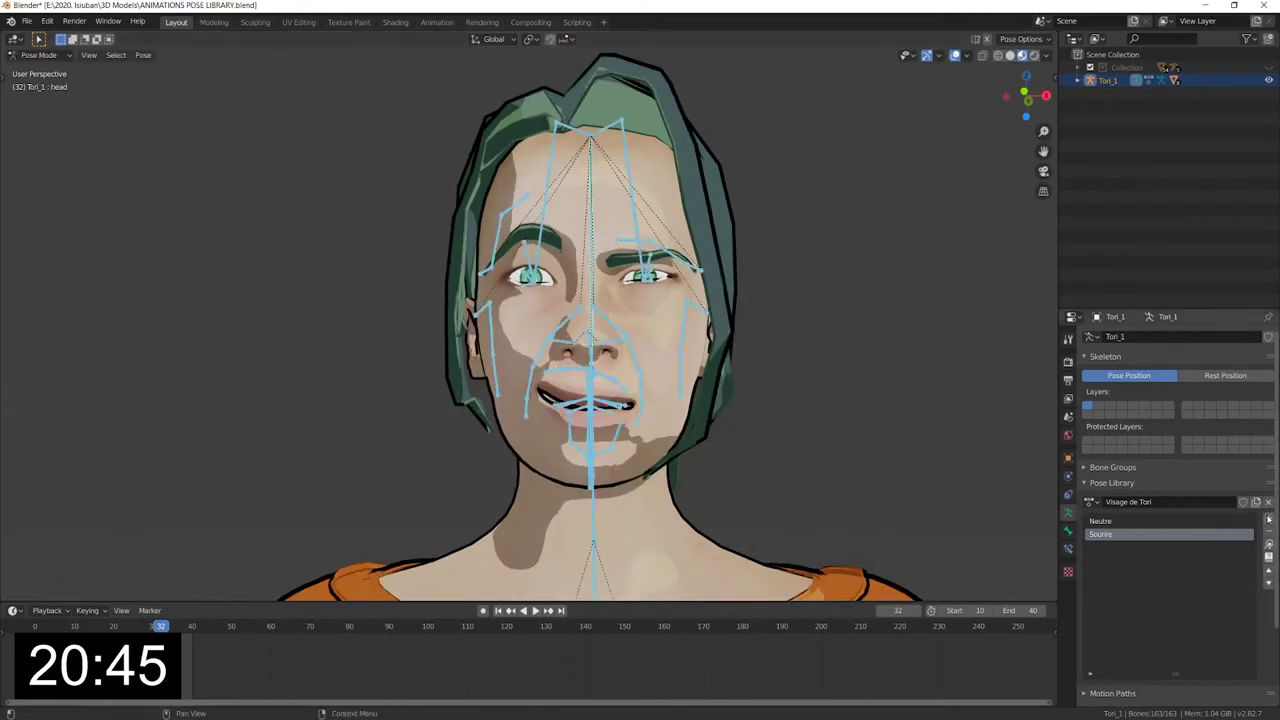
{"action": "left_click", "coordinate": [1268, 519]}
{"action": "mouse_move", "coordinate": [1215, 515]}
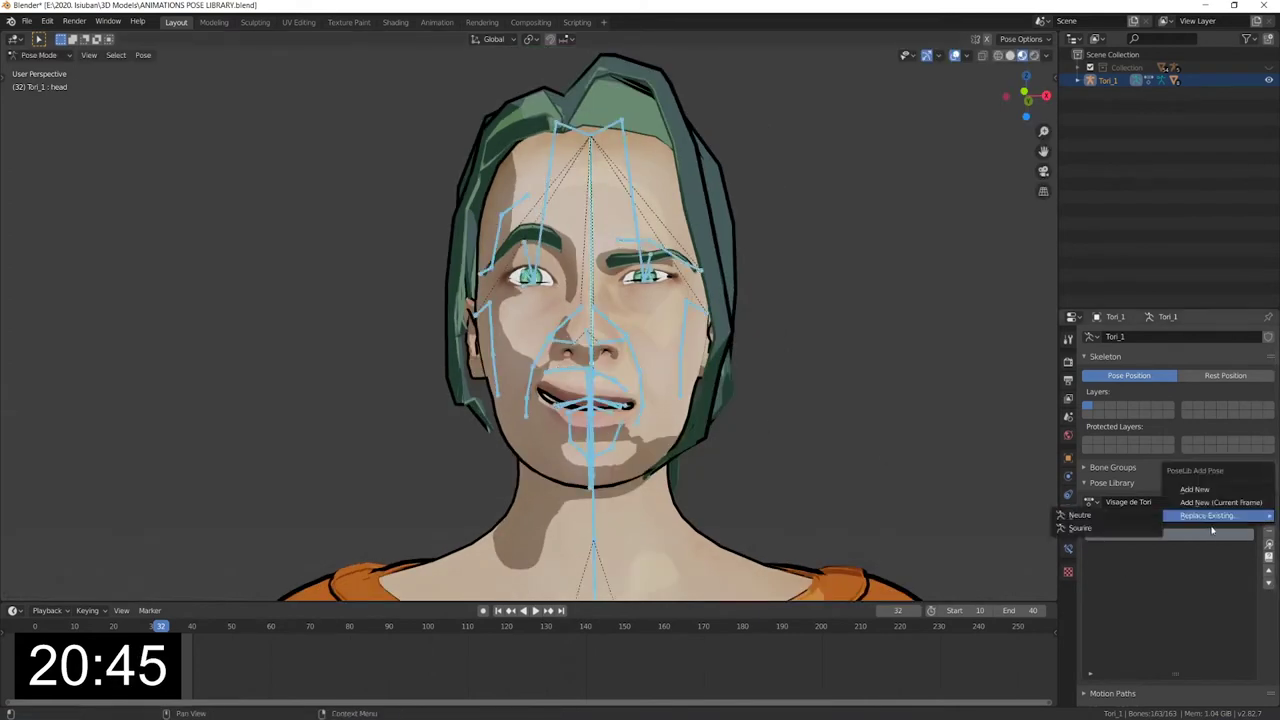
{"action": "left_click", "coordinate": [1086, 529]}
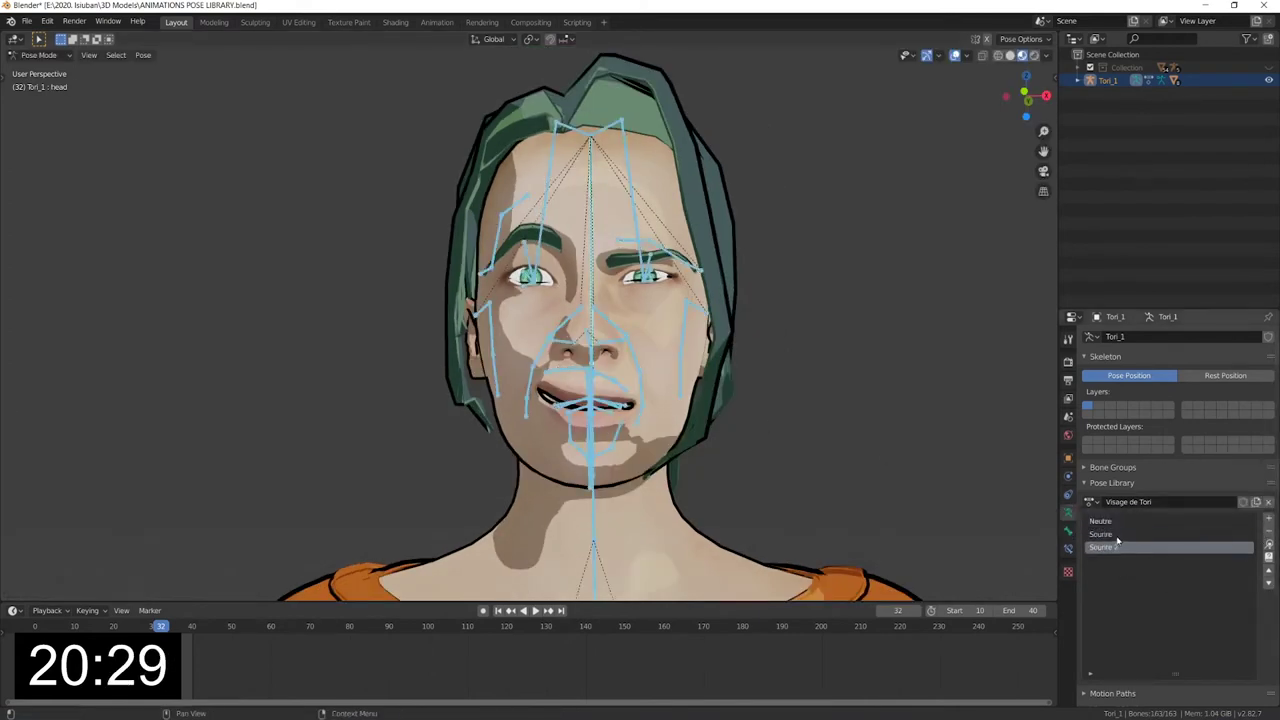
Rename the original smile entry to Sourire 1, then select the new Sourire 2 pose.
{"action": "double_click", "coordinate": [1105, 534]}
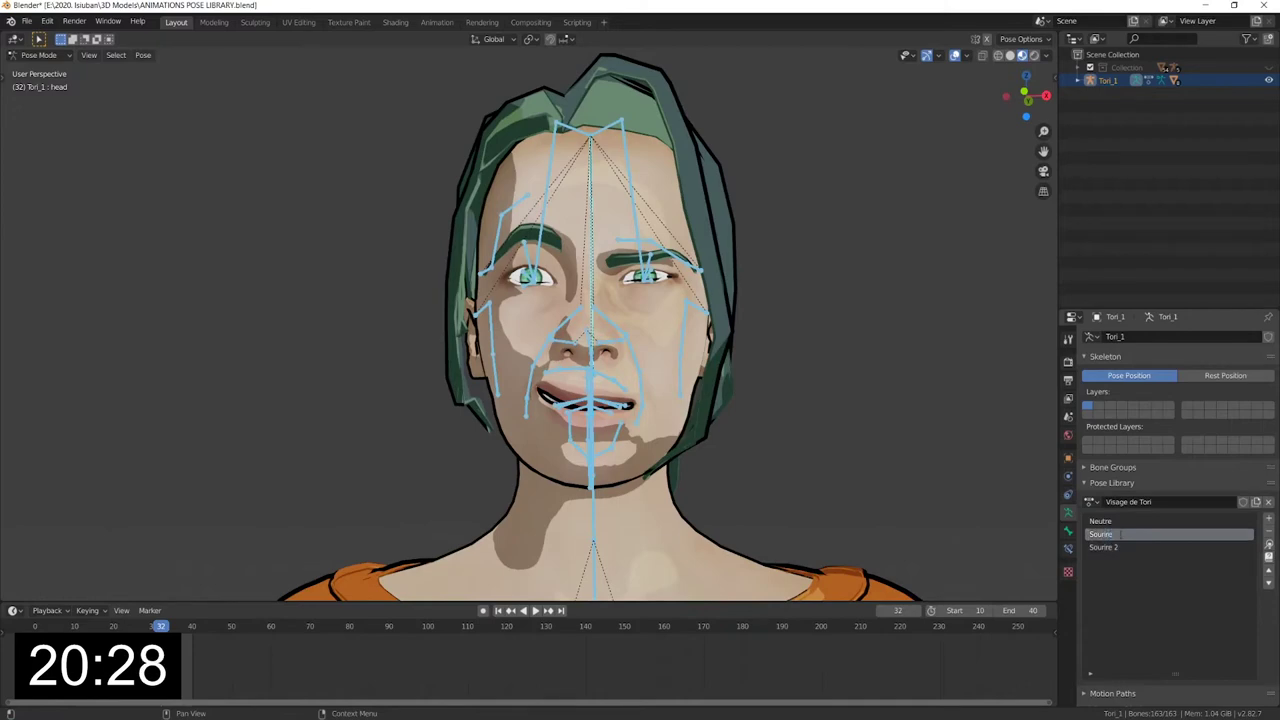
{"action": "left_click", "coordinate": [1122, 549]}
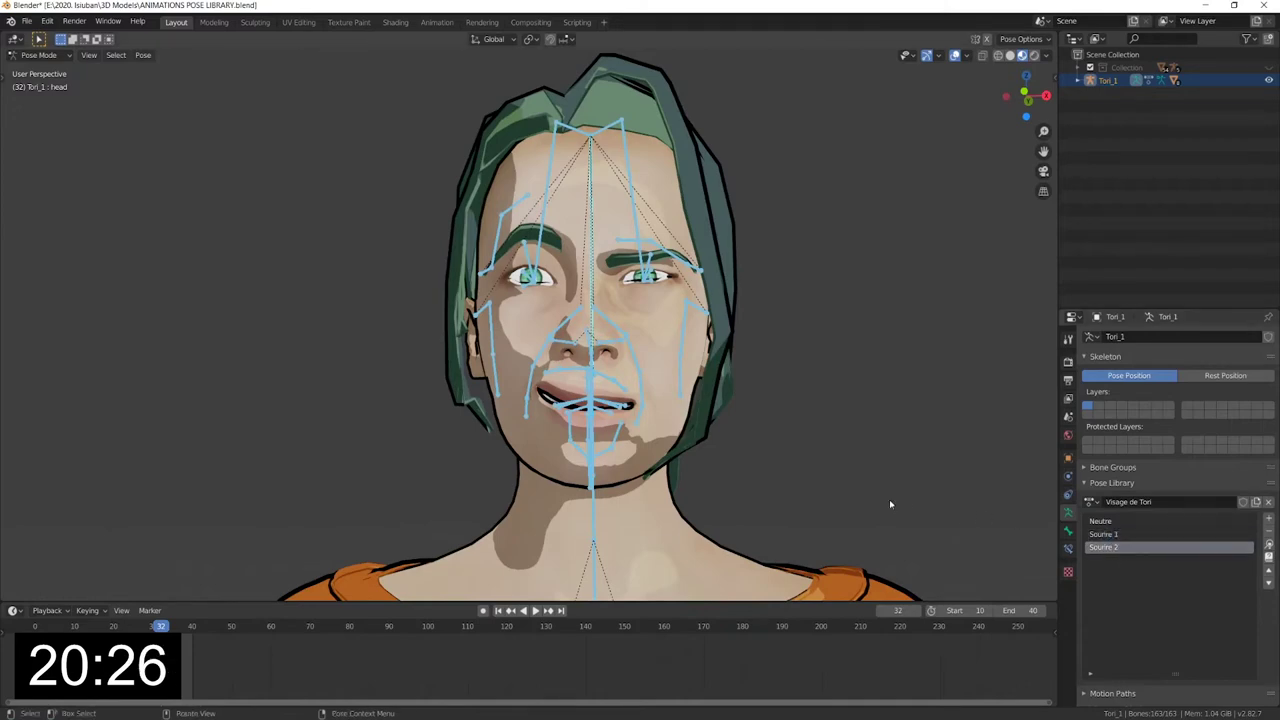
{"action": "scroll", "coordinate": [840, 447], "scroll_direction": "up", "scroll_amount": 1}
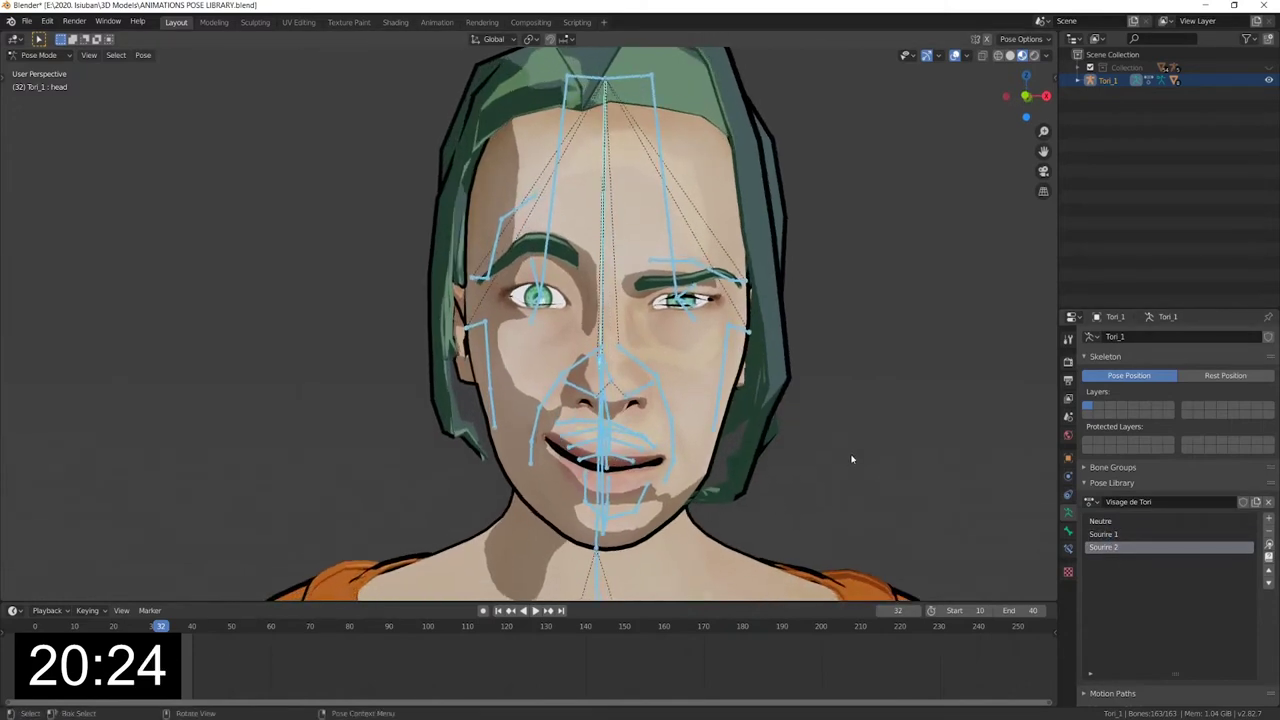
Box-select the eye and brow bones and apply the Neutre pose to them.
{"action": "scroll", "coordinate": [840, 447], "scroll_direction": "up", "scroll_amount": 3}
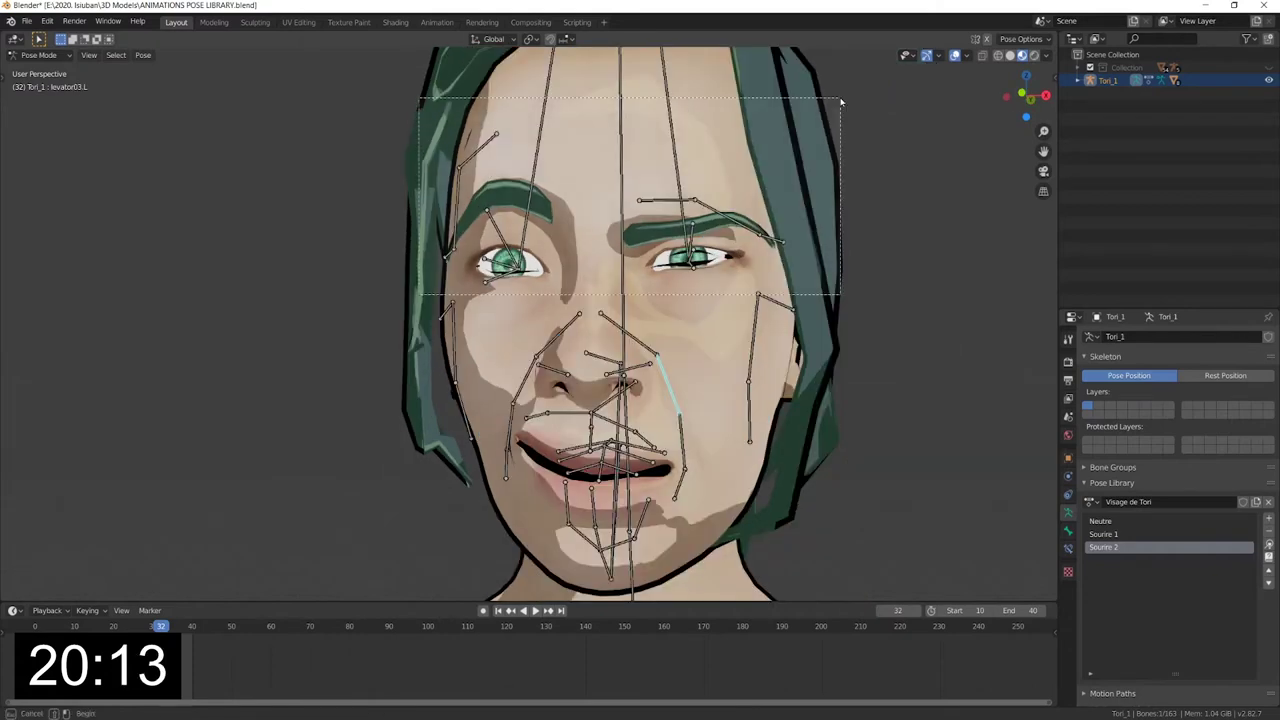
{"action": "left_click_drag", "start_coordinate": [465, 340], "coordinate": [420, 434], "text": "shift"}
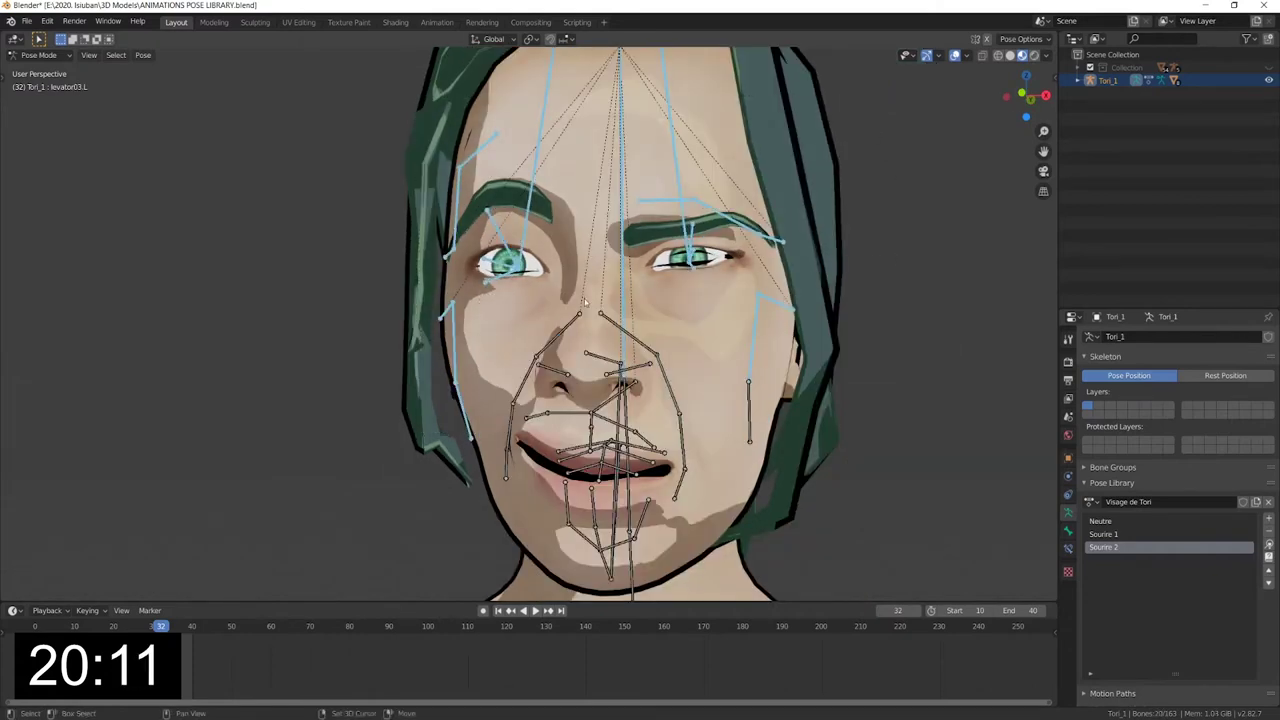
{"action": "left_click_drag", "start_coordinate": [752, 312], "coordinate": [858, 493], "text": "shift"}
{"action": "left_click", "coordinate": [1165, 524]}
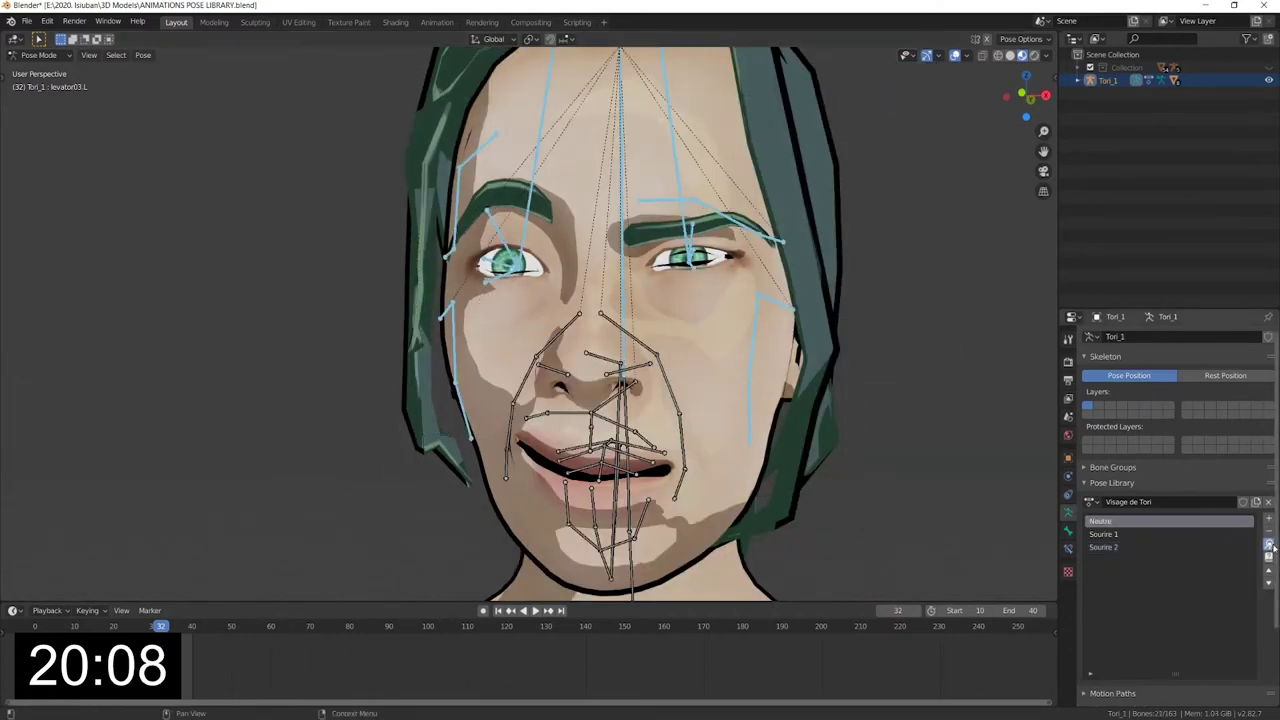
{"action": "left_click", "coordinate": [1270, 545]}
Reselect Sourire 2, switch to front view, and select the bone beside the nostril.
{"action": "left_click", "coordinate": [1123, 546]}
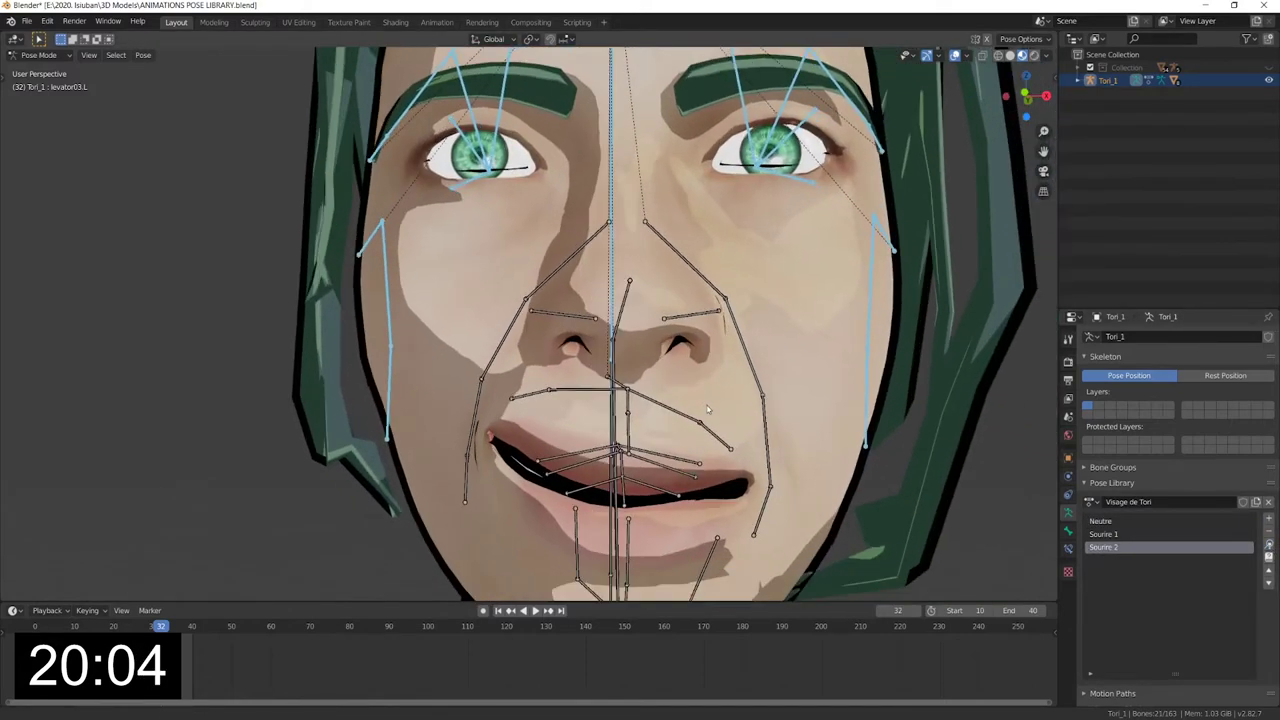
{"action": "key", "text": "KP_1"}
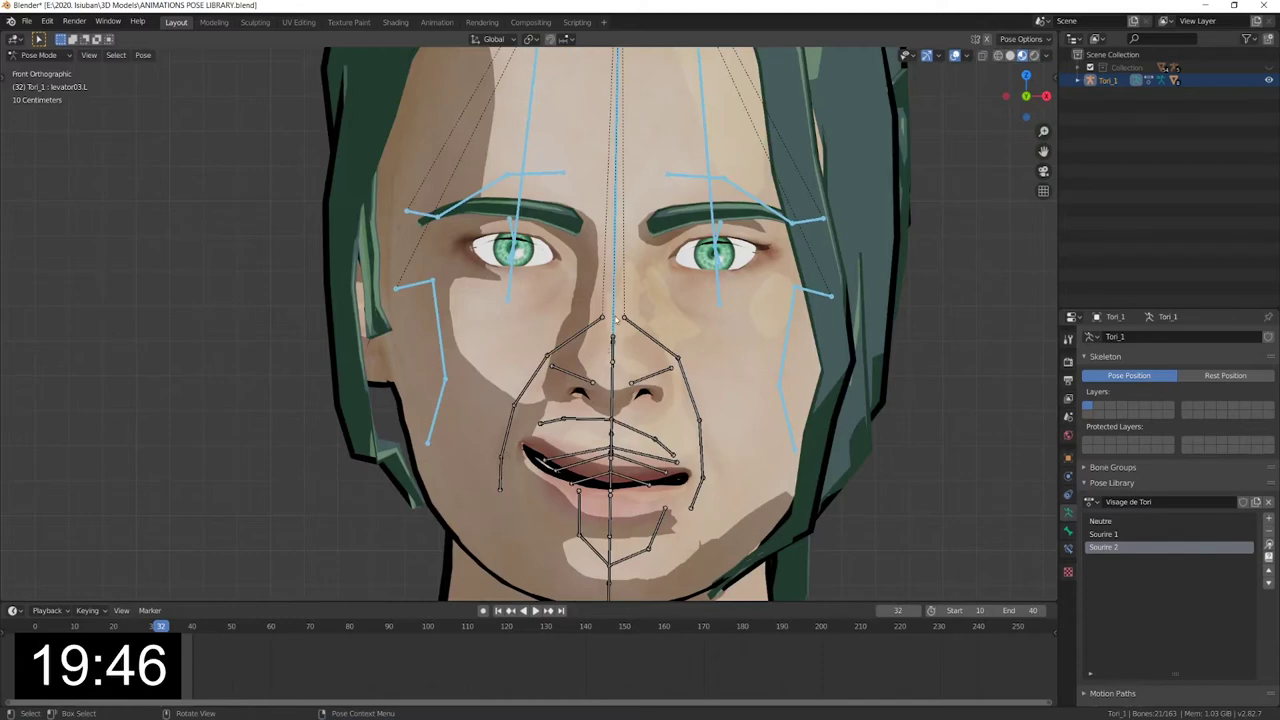
{"action": "left_click", "coordinate": [681, 370]}
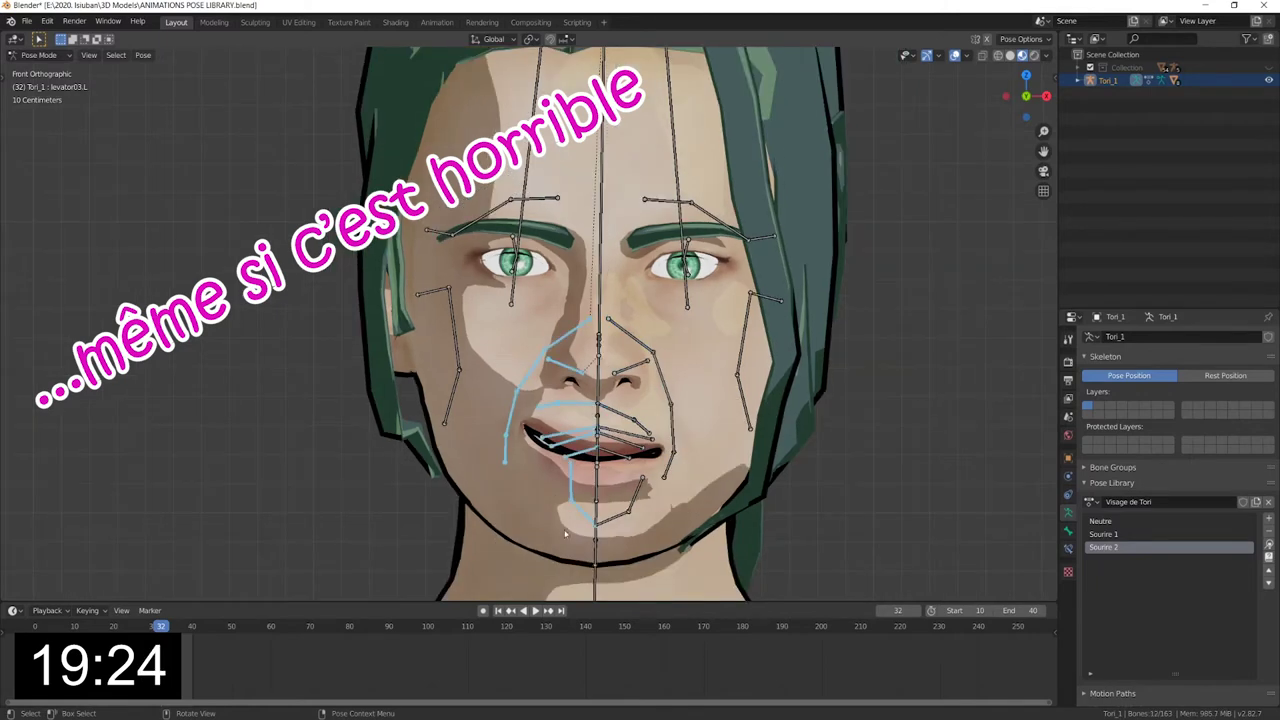
Copy the pose from one side's mouth bones and paste it X-flipped onto the other side.
{"action": "right_click", "coordinate": [519, 399]}
{"action": "left_click", "coordinate": [466, 334]}
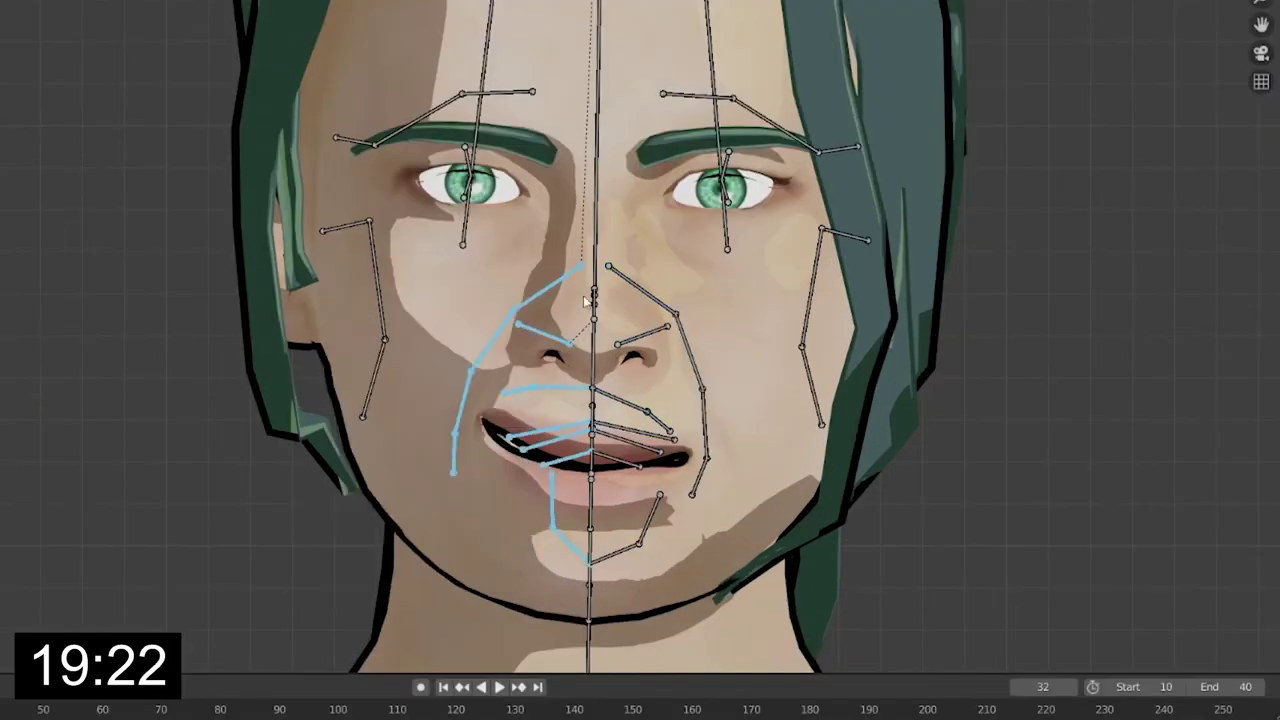
{"action": "left_click_drag", "start_coordinate": [625, 593], "coordinate": [625, 593]}
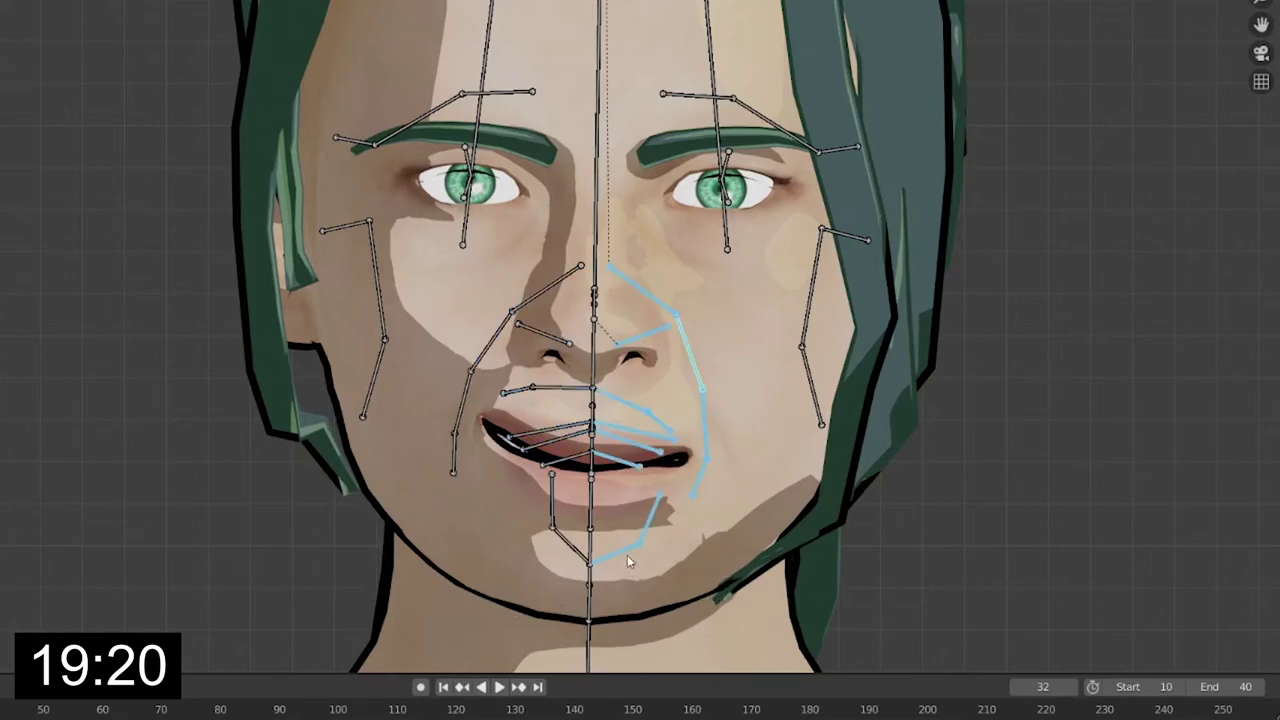
{"action": "right_click", "coordinate": [628, 550]}
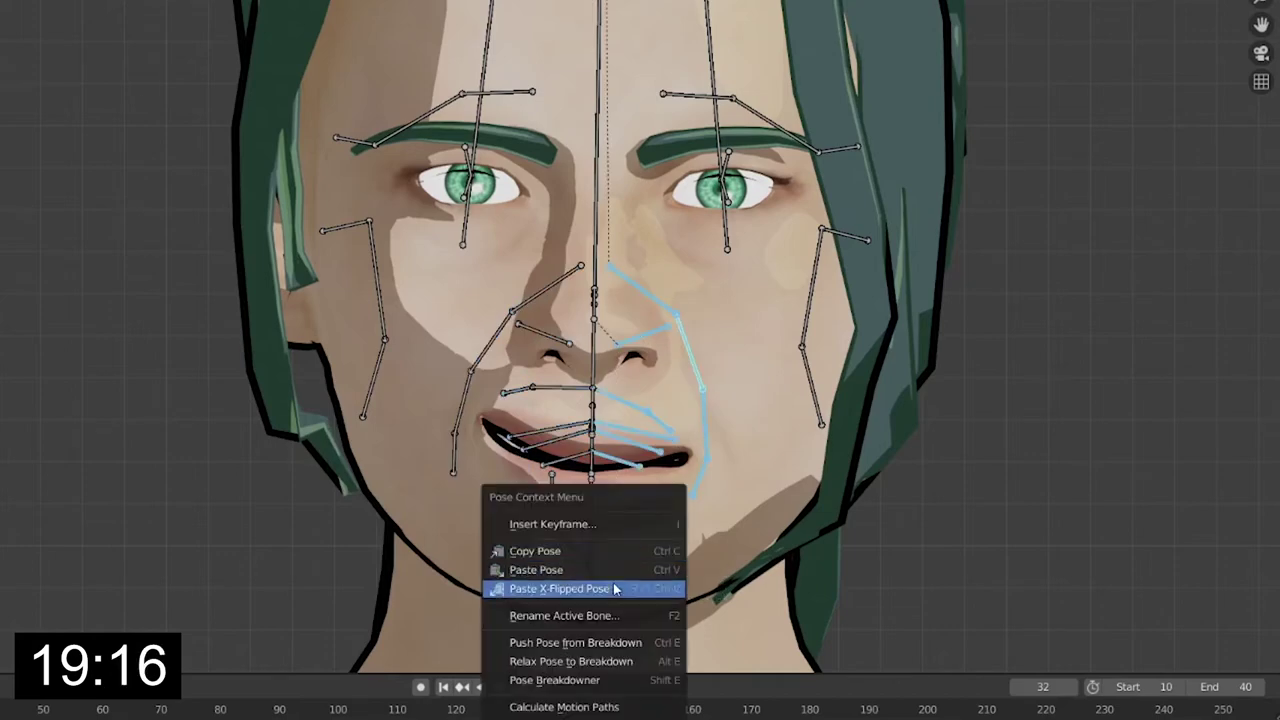
{"action": "left_click", "coordinate": [613, 589]}
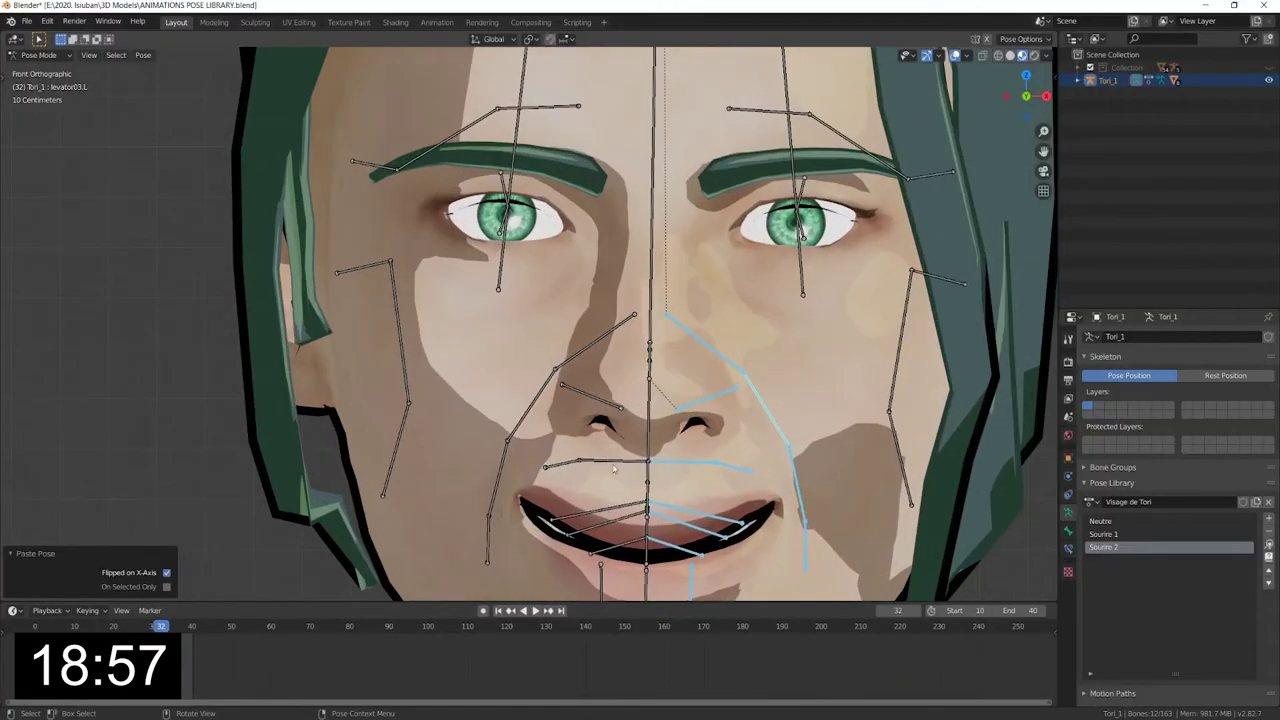
{"action": "scroll", "coordinate": [739, 460], "scroll_direction": "down", "scroll_amount": 3}
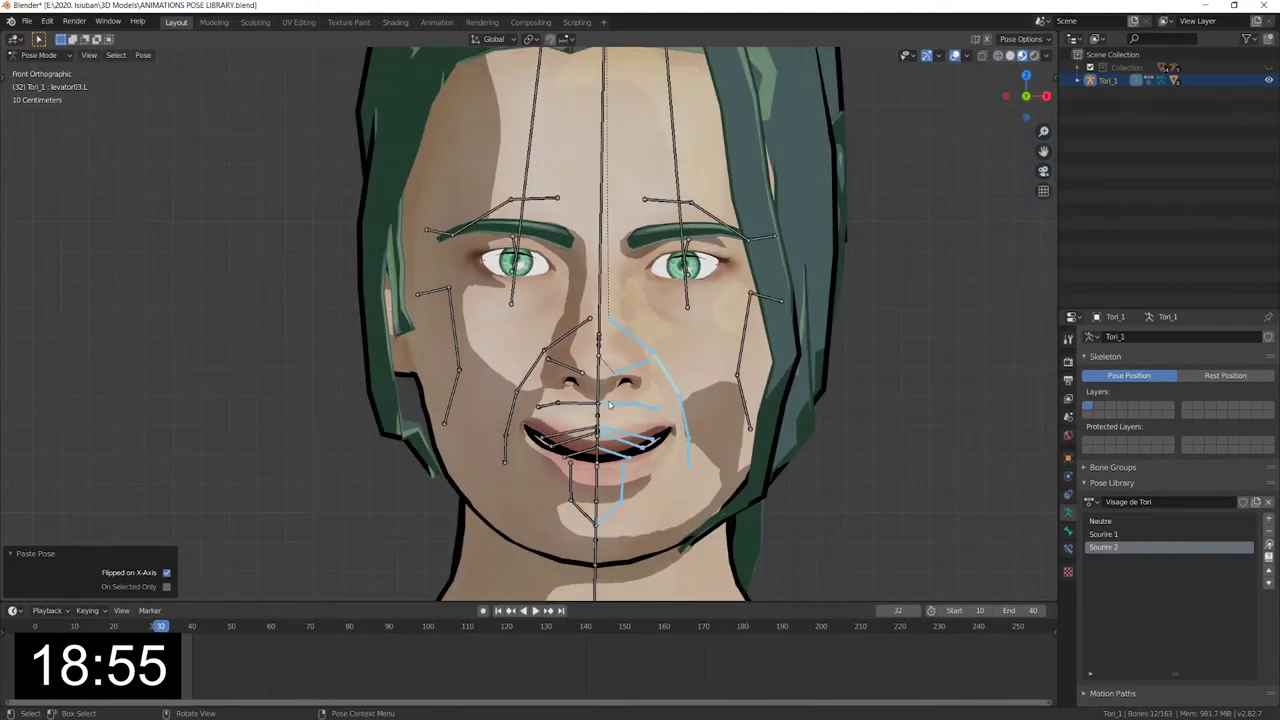
Rotate the levator03.L and levator04.L cheek bones about Z to lift the cheek.
{"action": "scroll", "coordinate": [480, 347], "scroll_direction": "up", "scroll_amount": 3}
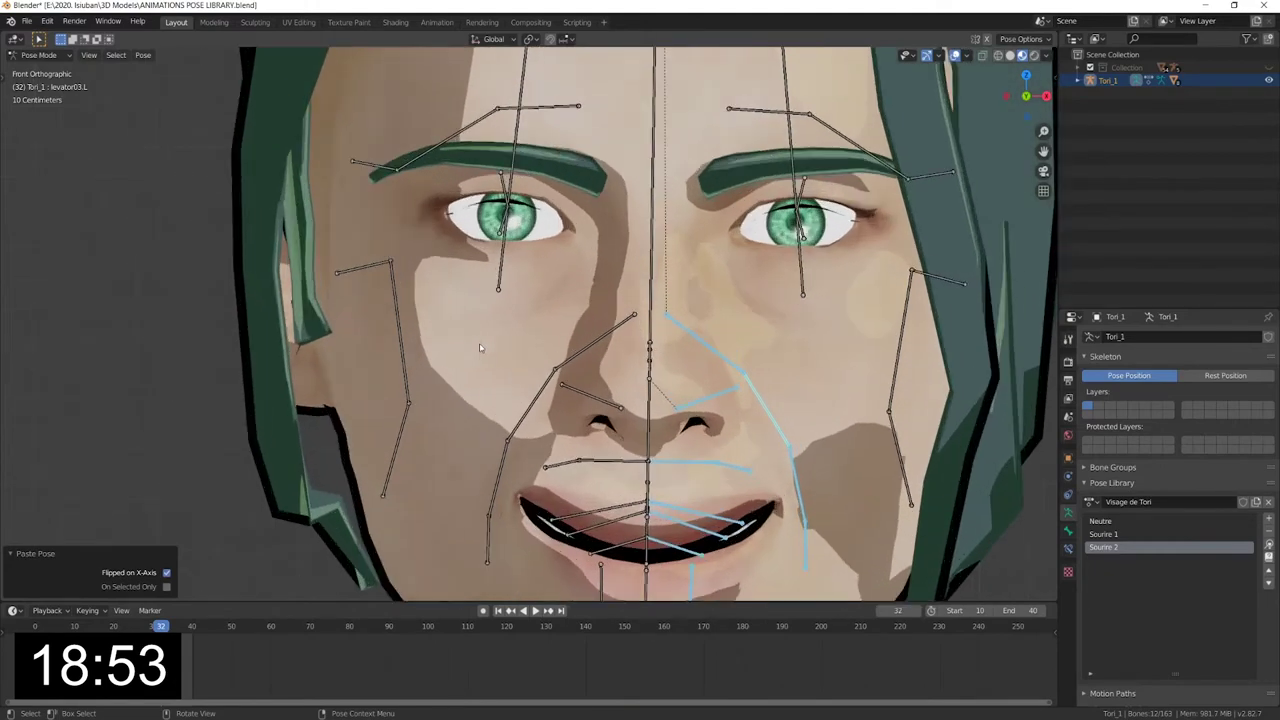
{"action": "mouse_move", "coordinate": [480, 347]}
{"action": "middle_mouse_down"}
{"action": "mouse_move", "coordinate": [576, 375]}
{"action": "mouse_move", "coordinate": [692, 376]}
{"action": "middle_mouse_up"}
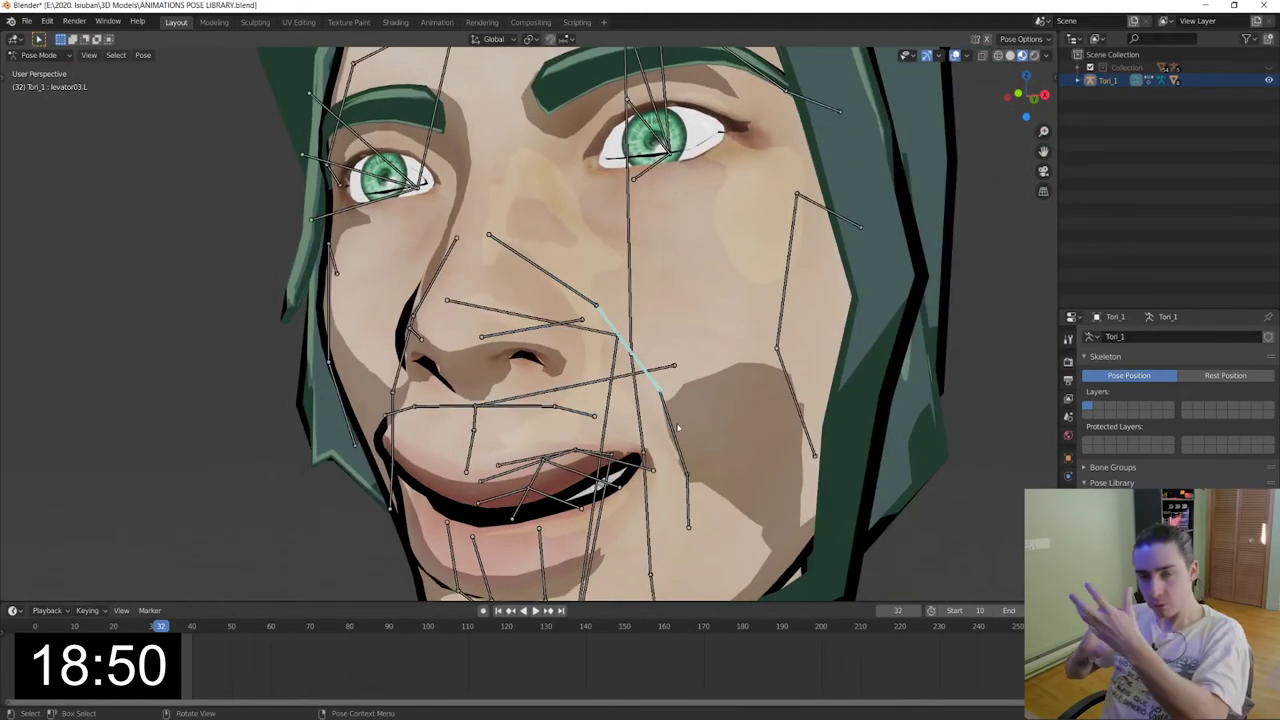
{"action": "key", "text": "r"}
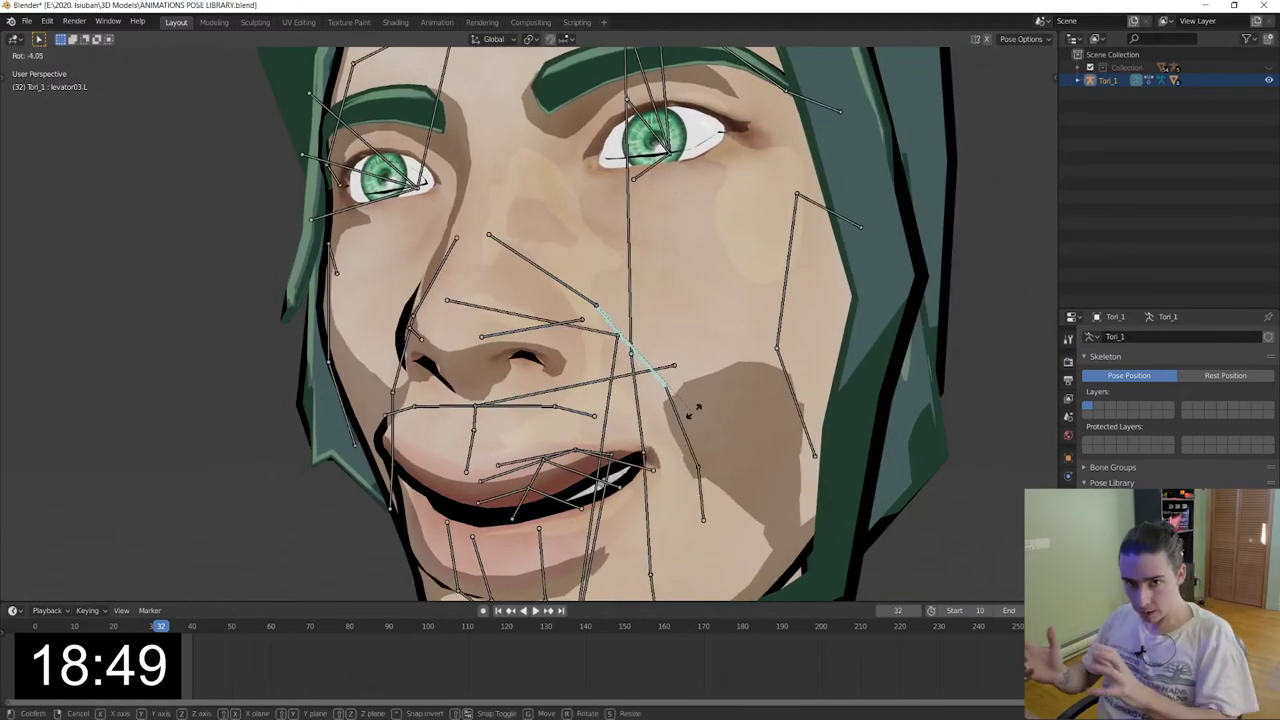
{"action": "left_click", "coordinate": [697, 400]}
{"action": "left_click", "coordinate": [690, 420]}
{"action": "key", "text": "r"}
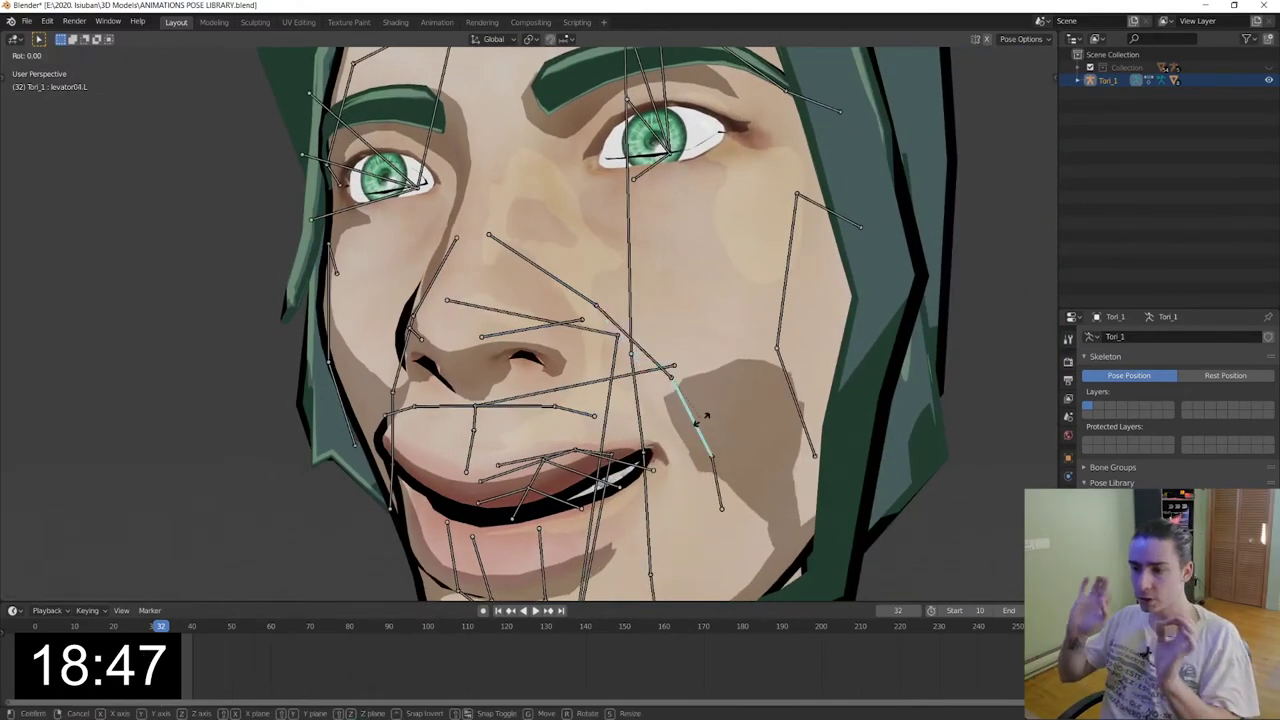
{"action": "key", "text": "z"}
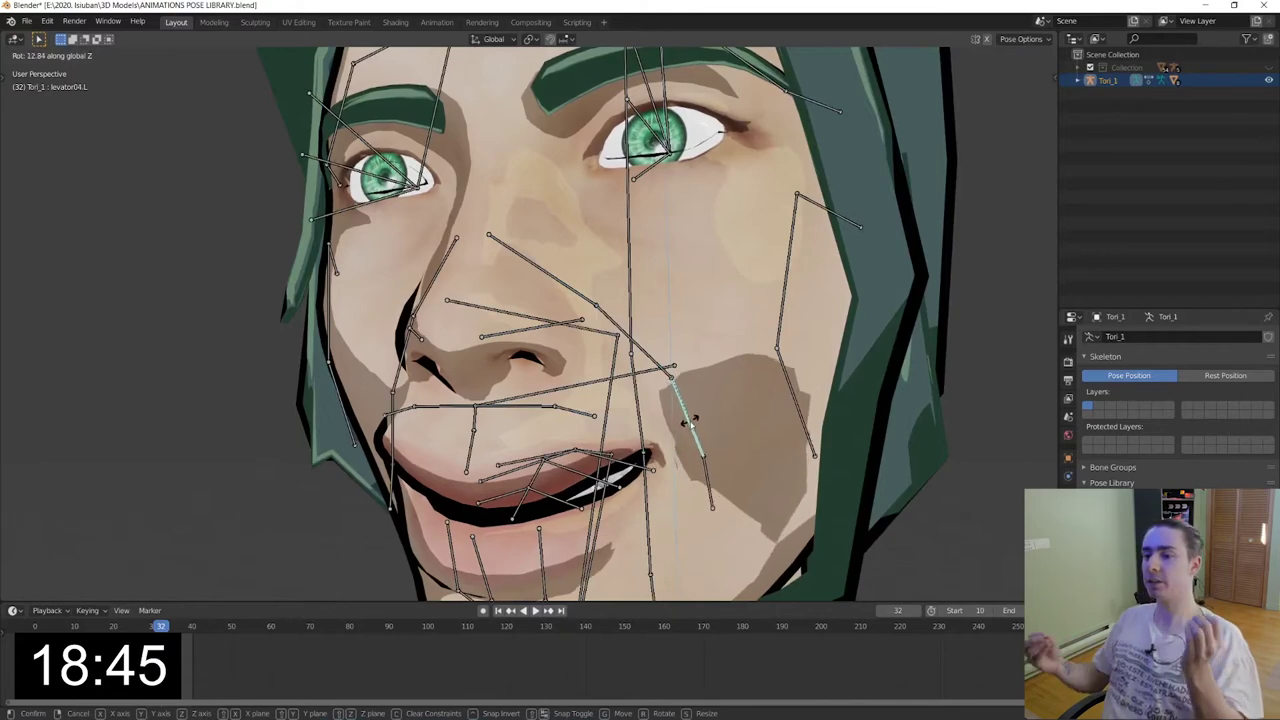
{"action": "left_click", "coordinate": [690, 425]}
{"action": "key", "text": "r"}
{"action": "key", "text": "z"}
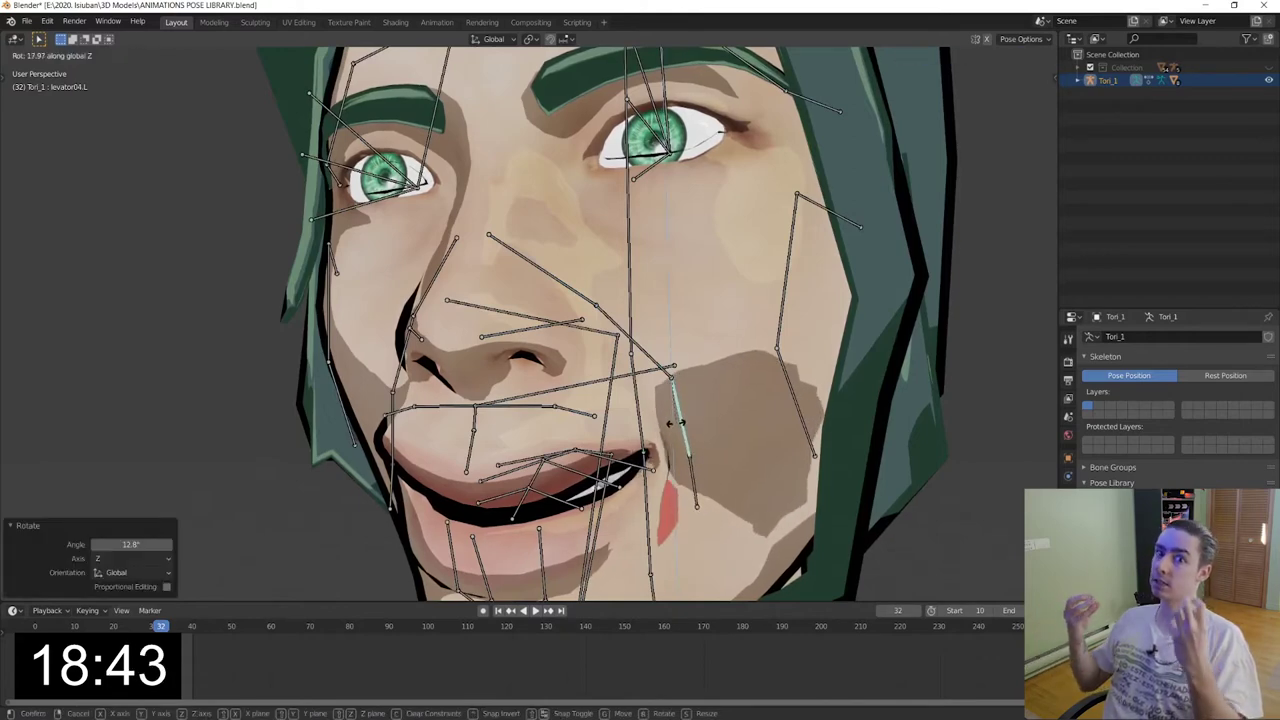
{"action": "left_click", "coordinate": [688, 455]}
Rotate the levator05.L bone -24.8° about Z.
{"action": "left_click", "coordinate": [689, 466]}
{"action": "key", "text": "r"}
{"action": "key", "text": "z"}
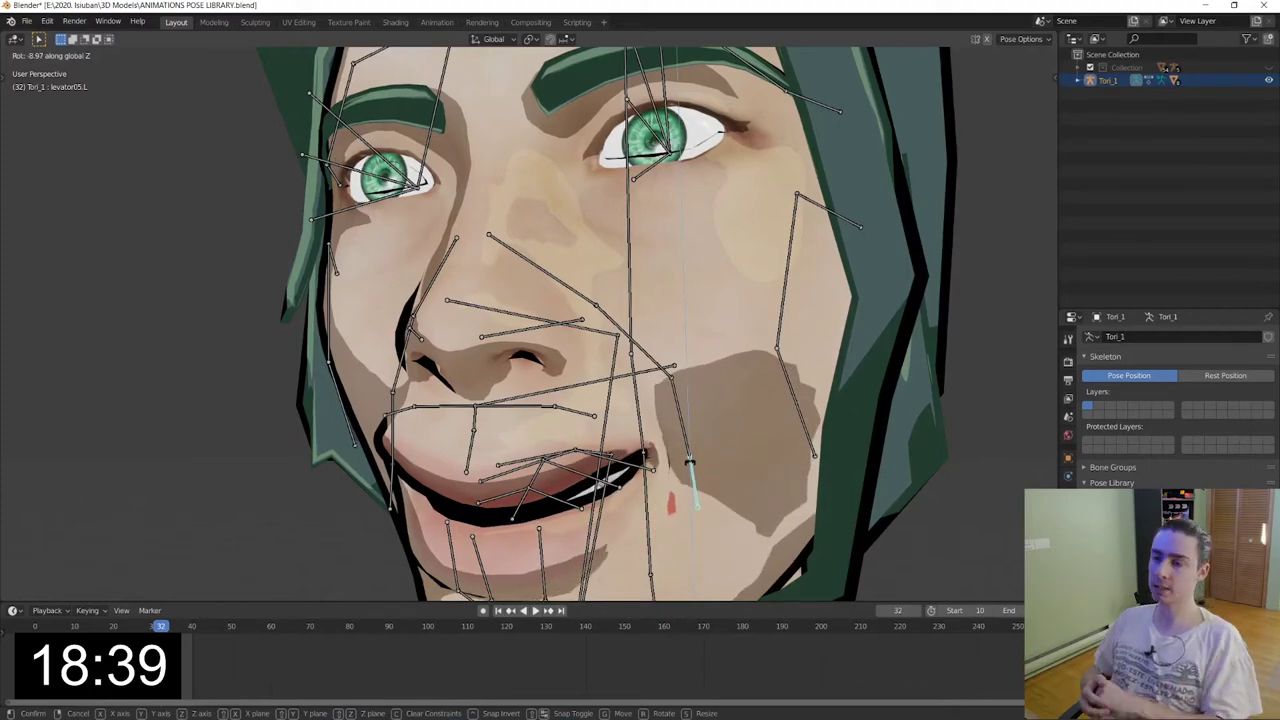
{"action": "left_click", "coordinate": [634, 416]}
From a side profile, rotate the oris05 upper-lip bone 35.5° about X.
{"action": "middle_click_drag", "start_coordinate": [634, 416], "coordinate": [545, 405]}
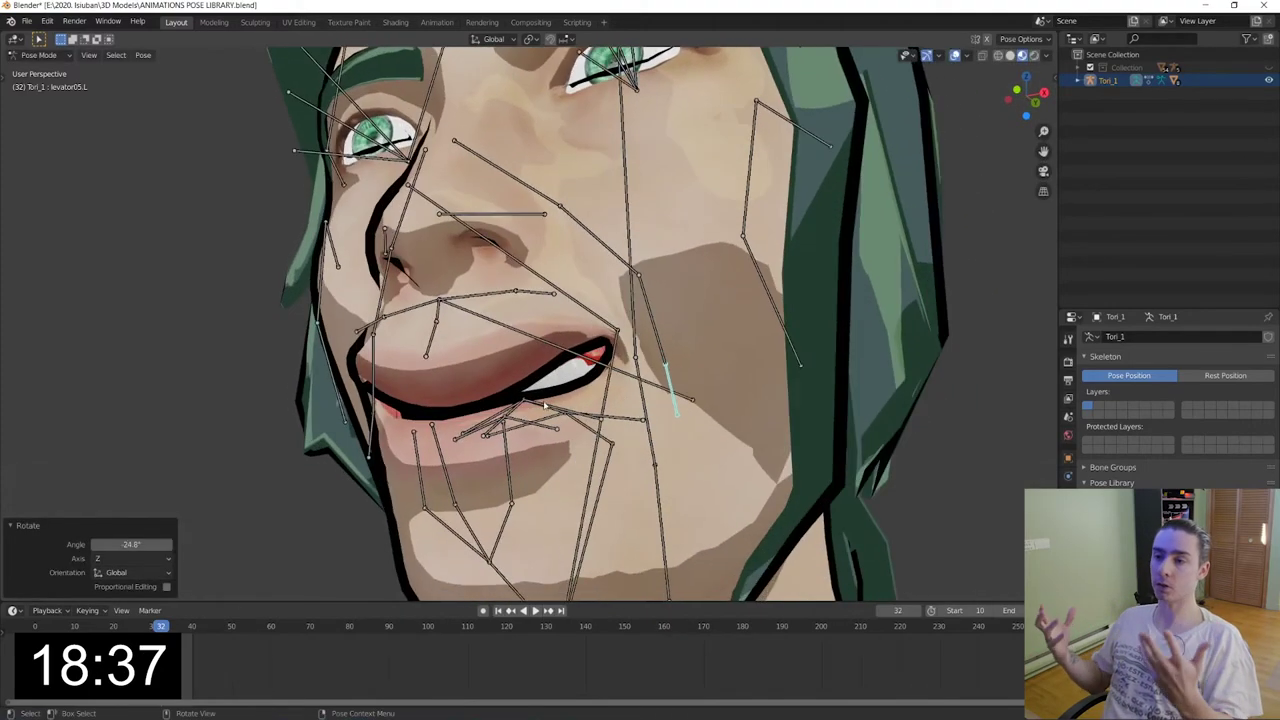
{"action": "middle_click_drag", "start_coordinate": [451, 343], "coordinate": [348, 430]}
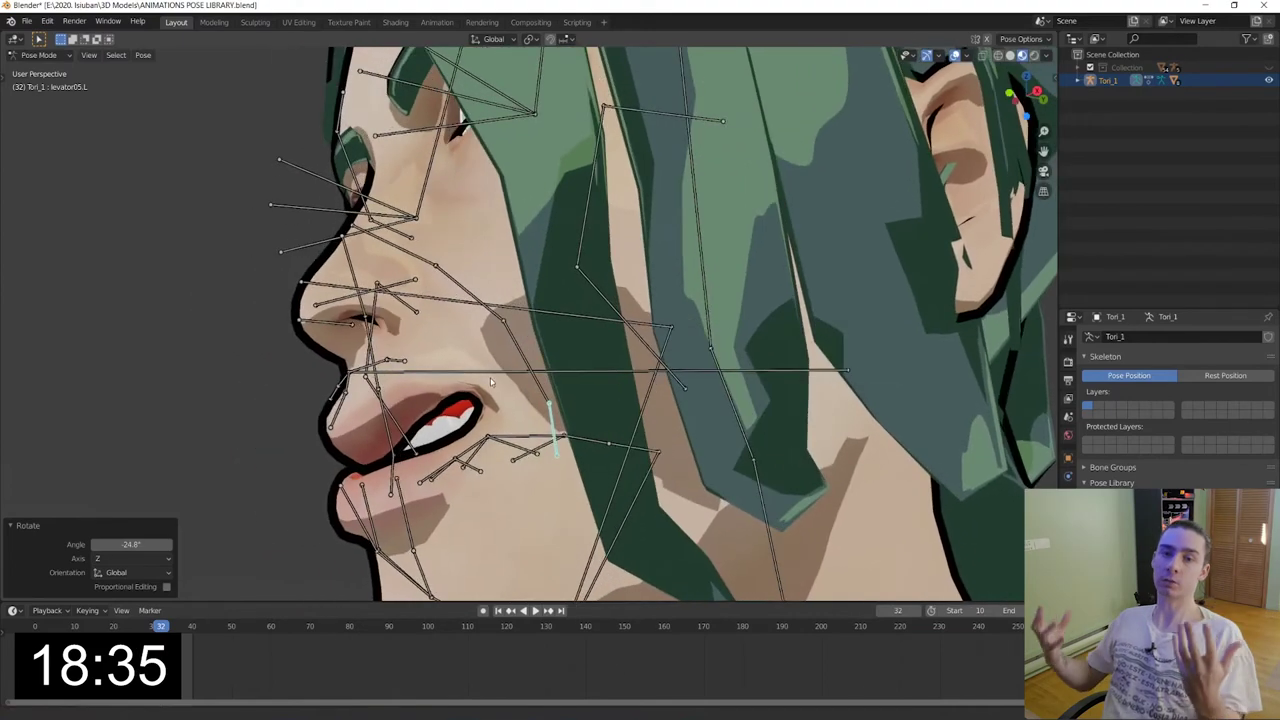
{"action": "left_click", "coordinate": [348, 430]}
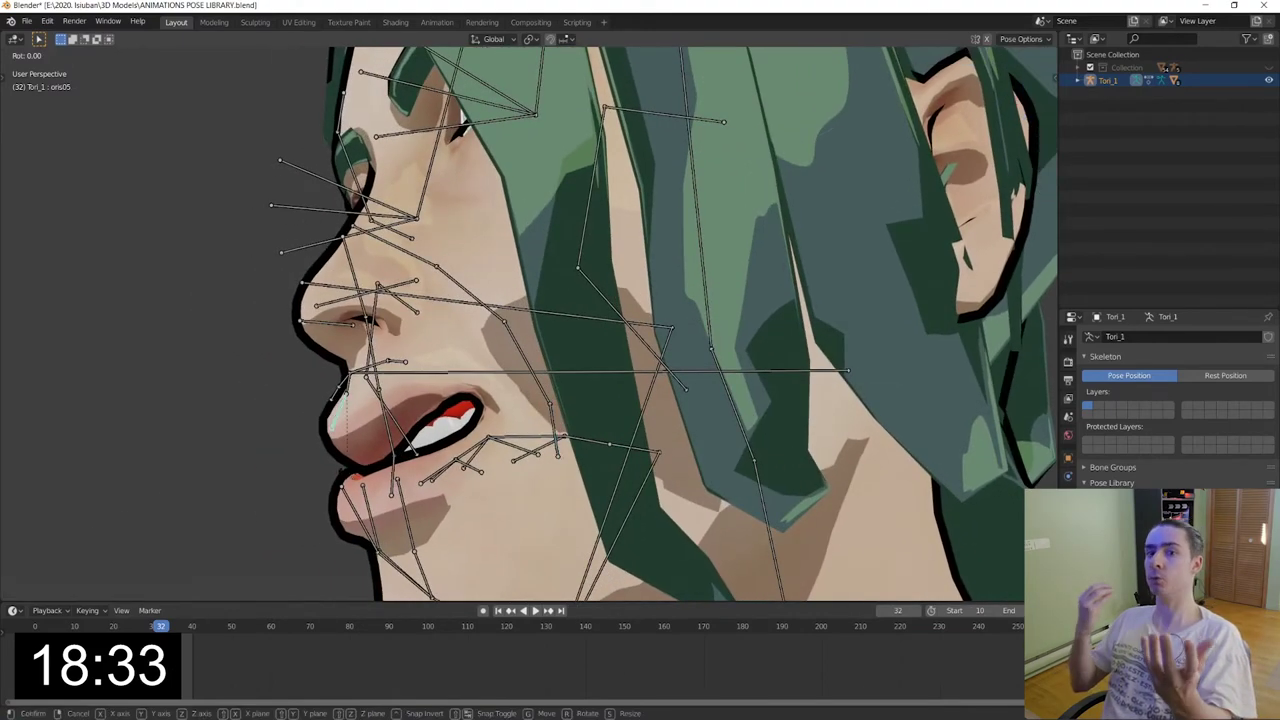
{"action": "key", "text": "r"}
{"action": "key", "text": "x"}
{"action": "left_click", "coordinate": [286, 251]}
{"action": "mouse_move", "coordinate": [286, 251]}
{"action": "middle_mouse_down"}
{"action": "mouse_move", "coordinate": [437, 449]}
{"action": "mouse_move", "coordinate": [411, 455]}
{"action": "mouse_move", "coordinate": [433, 437]}
{"action": "middle_mouse_up"}
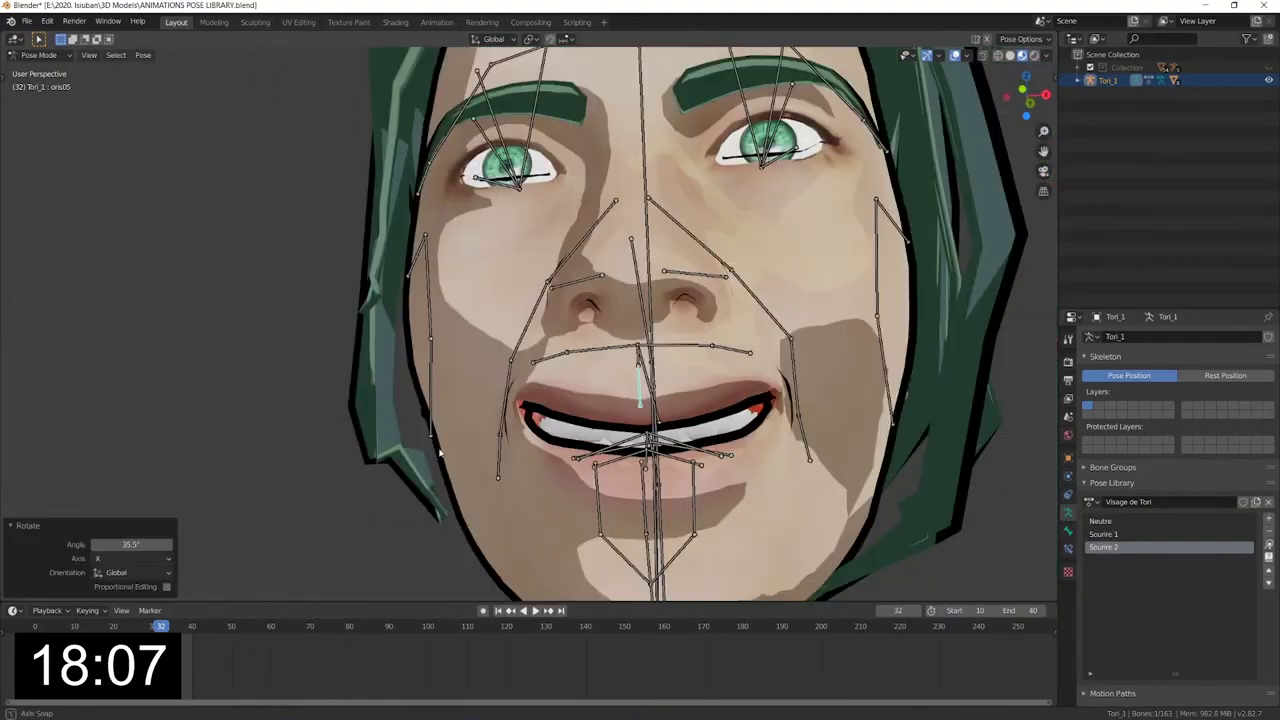
{"action": "mouse_move", "coordinate": [433, 425]}
{"action": "middle_mouse_down"}
{"action": "mouse_move", "coordinate": [433, 460]}
{"action": "mouse_move", "coordinate": [378, 466]}
{"action": "mouse_move", "coordinate": [433, 432]}
{"action": "middle_mouse_up"}
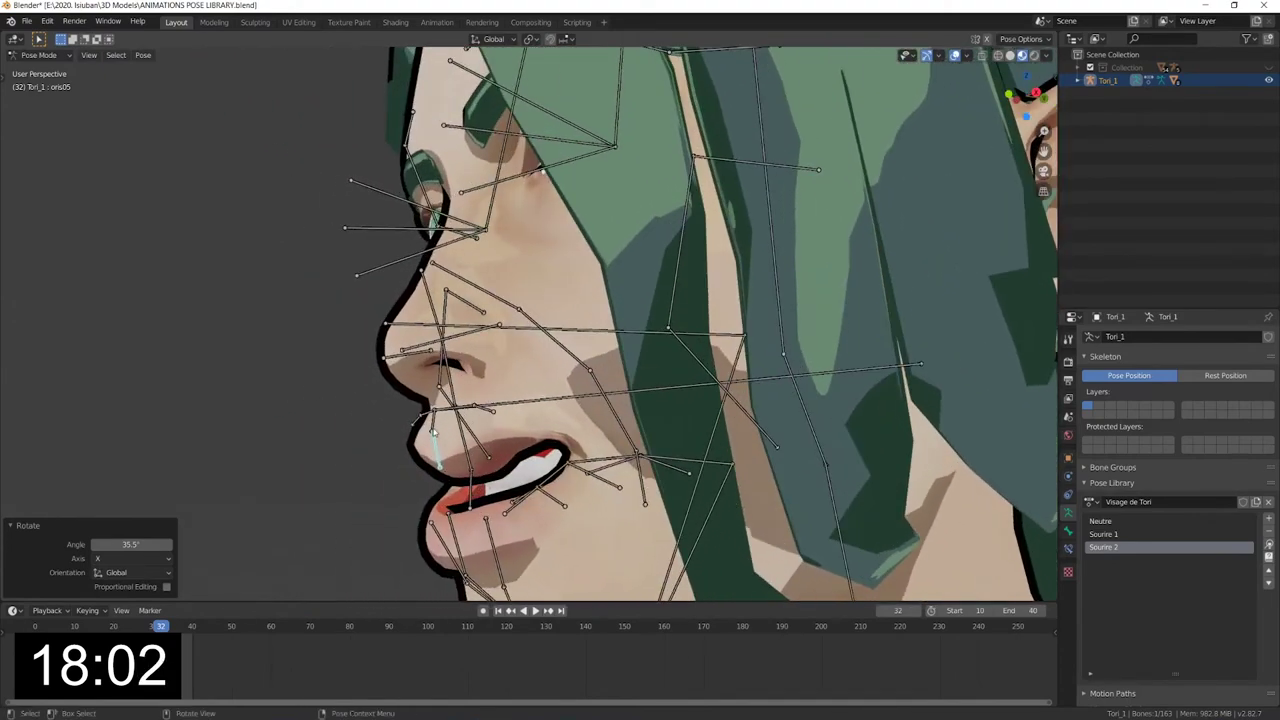
Rotate the lip bones, including the lower-lip bones about X, to widen the toothy smile.
{"action": "key", "text": "r"}
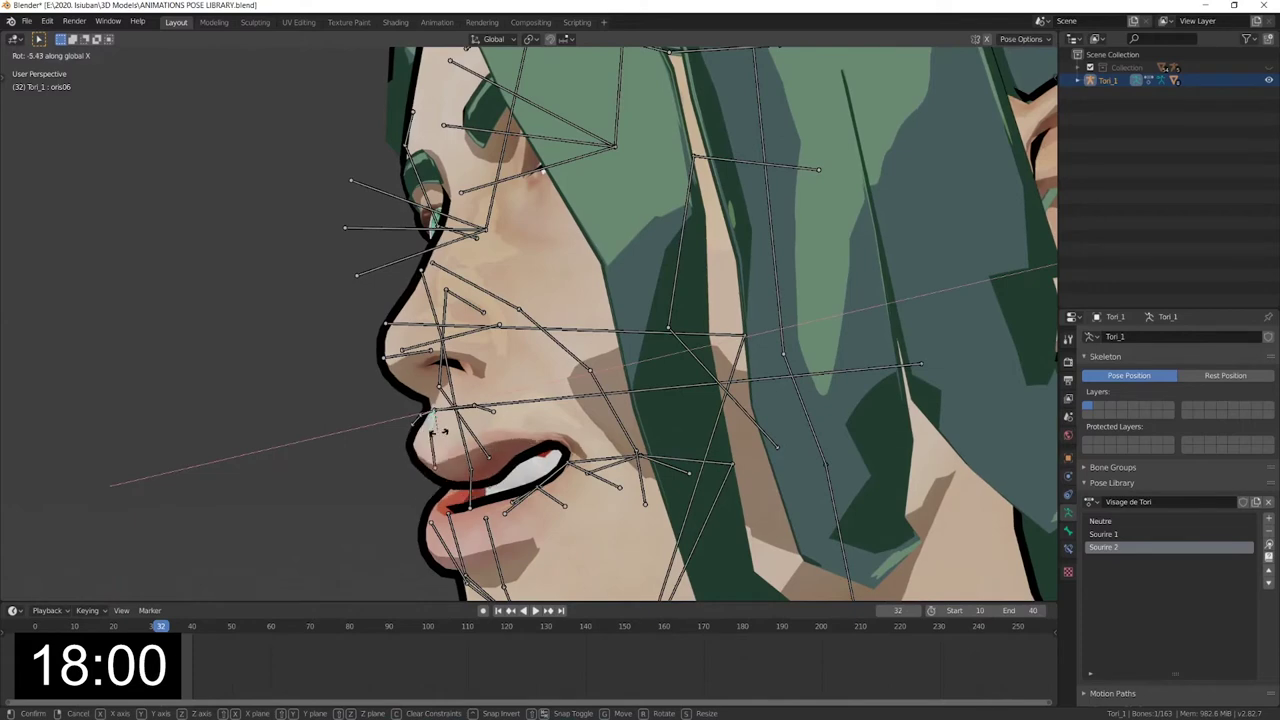
{"action": "left_click", "coordinate": [432, 426]}
{"action": "middle_click_drag", "start_coordinate": [440, 422], "coordinate": [470, 412]}
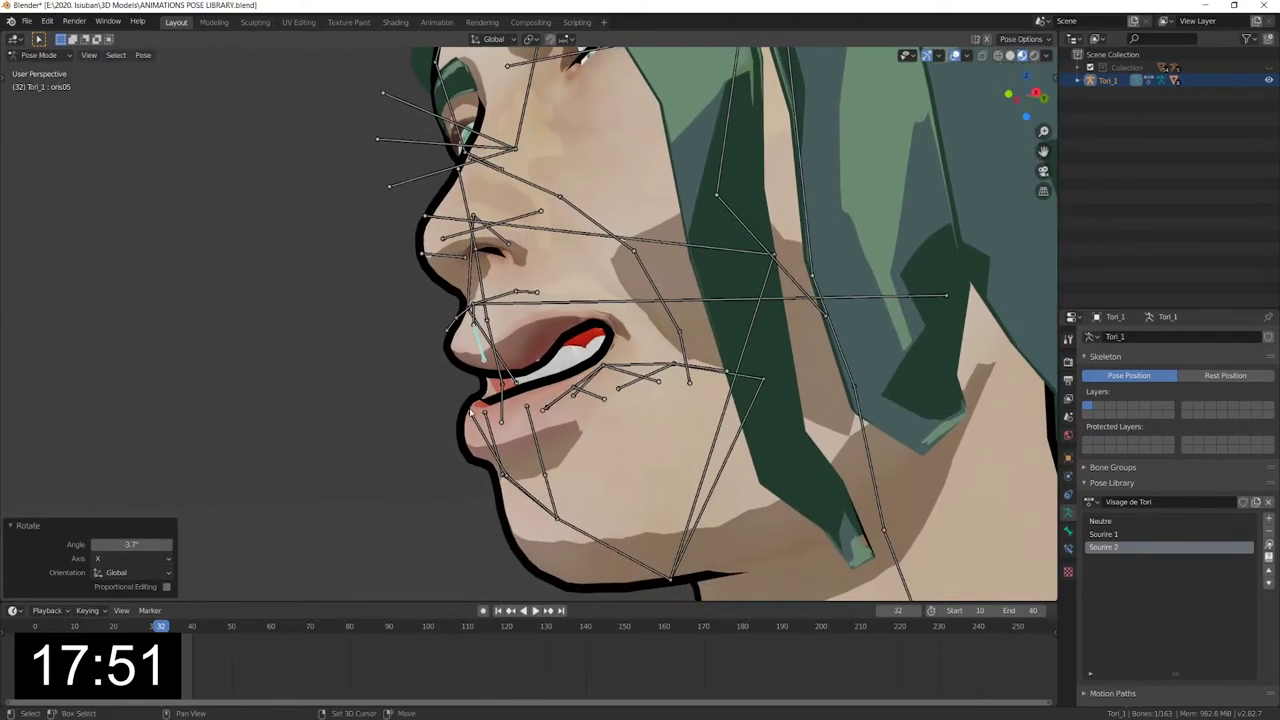
{"action": "left_click", "coordinate": [497, 443]}
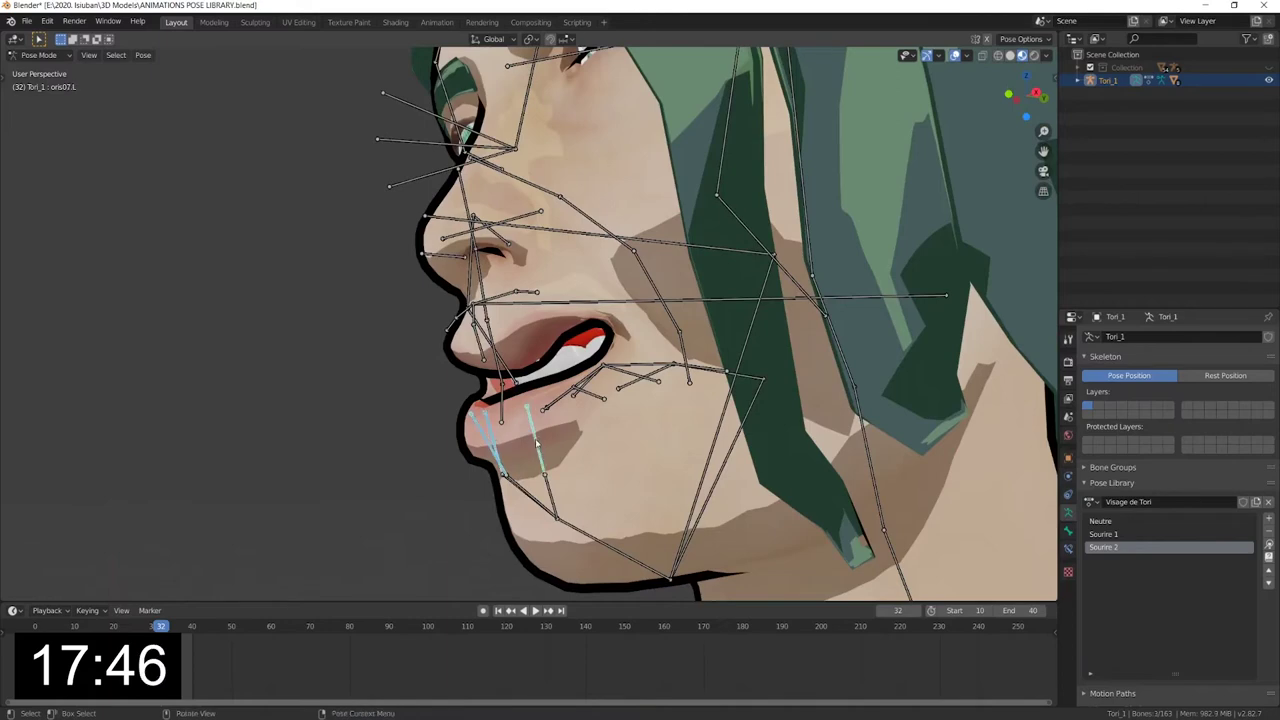
{"action": "key", "text": "r"}
{"action": "key", "text": "x"}
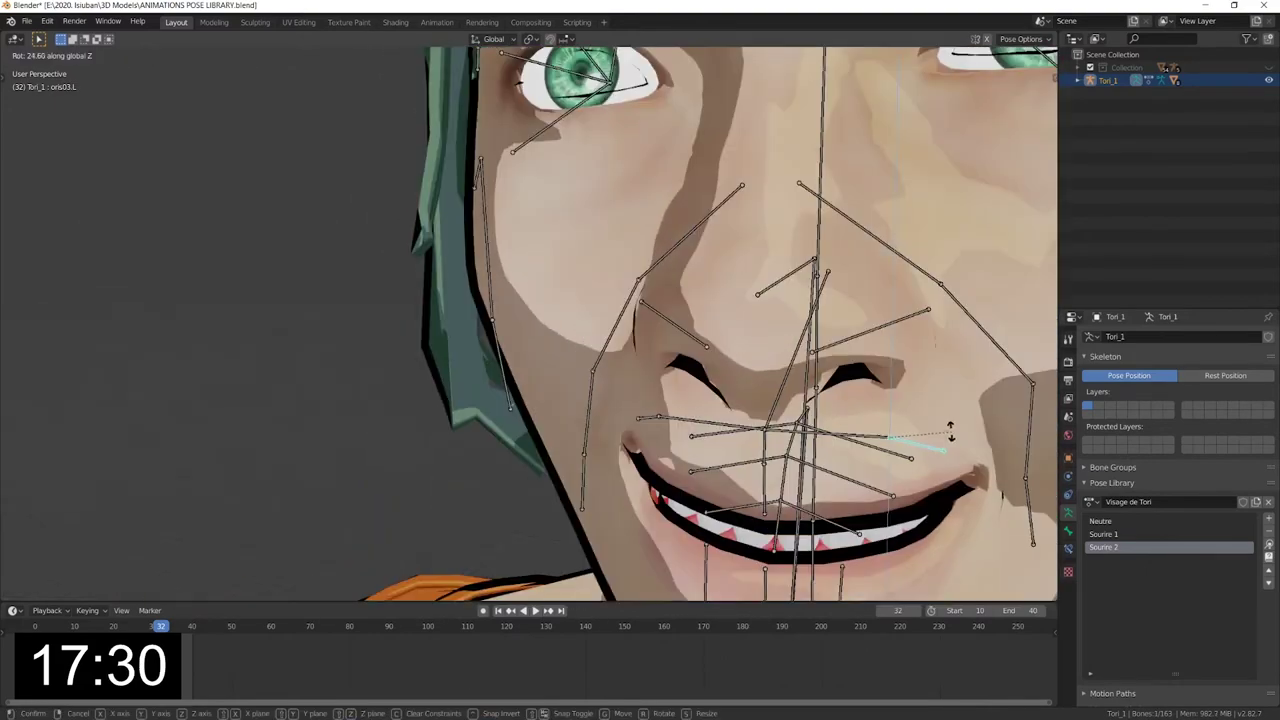
{"action": "left_click", "coordinate": [939, 420]}
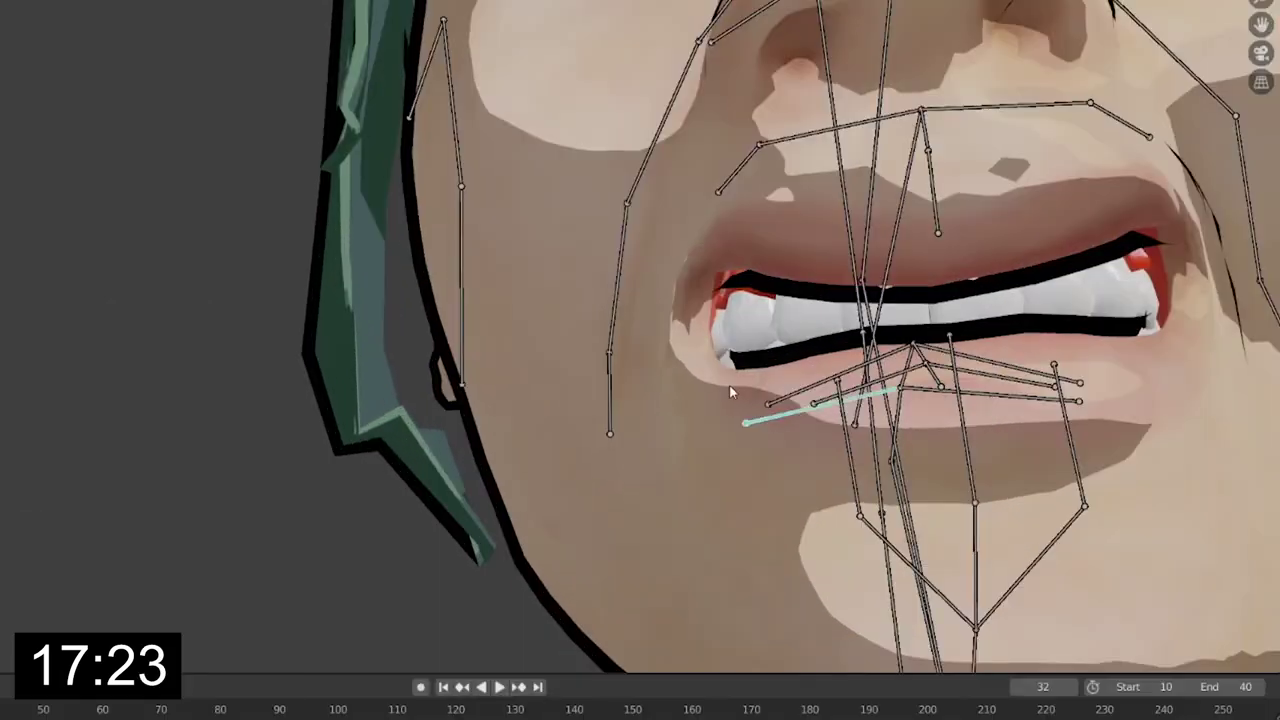
{"action": "middle_click_drag", "start_coordinate": [729, 392], "coordinate": [765, 417]}
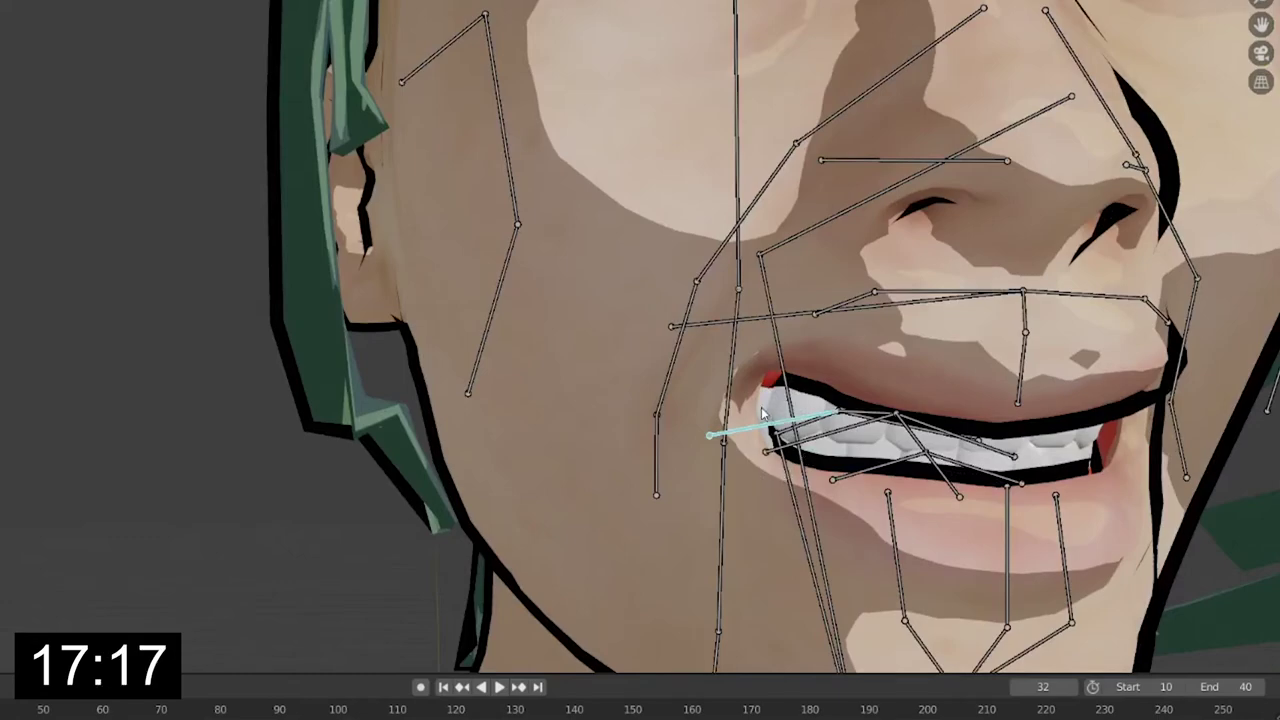
{"action": "middle_click_drag", "start_coordinate": [761, 407], "coordinate": [705, 436]}
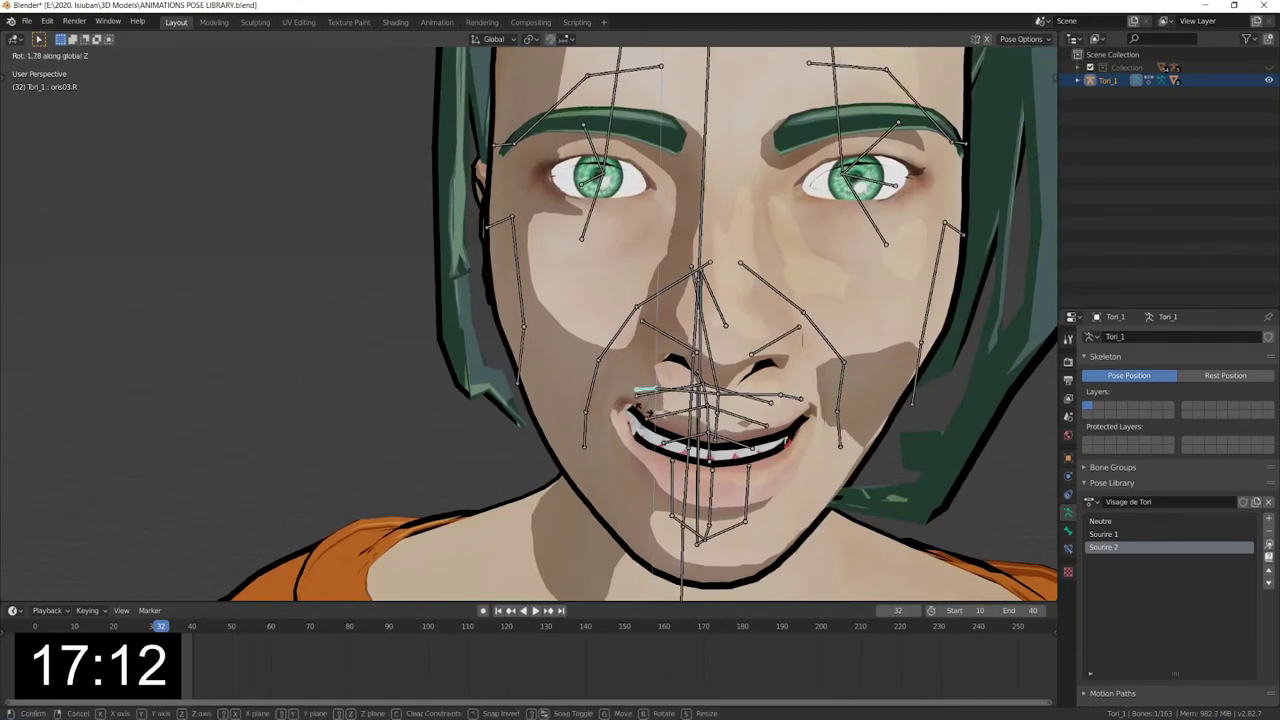
Finish rotating the mouth bone in front view and select the matching left lip bones.
{"action": "left_click", "coordinate": [653, 412]}
{"action": "key", "text": "KP_1"}
{"action": "key", "text": "r"}
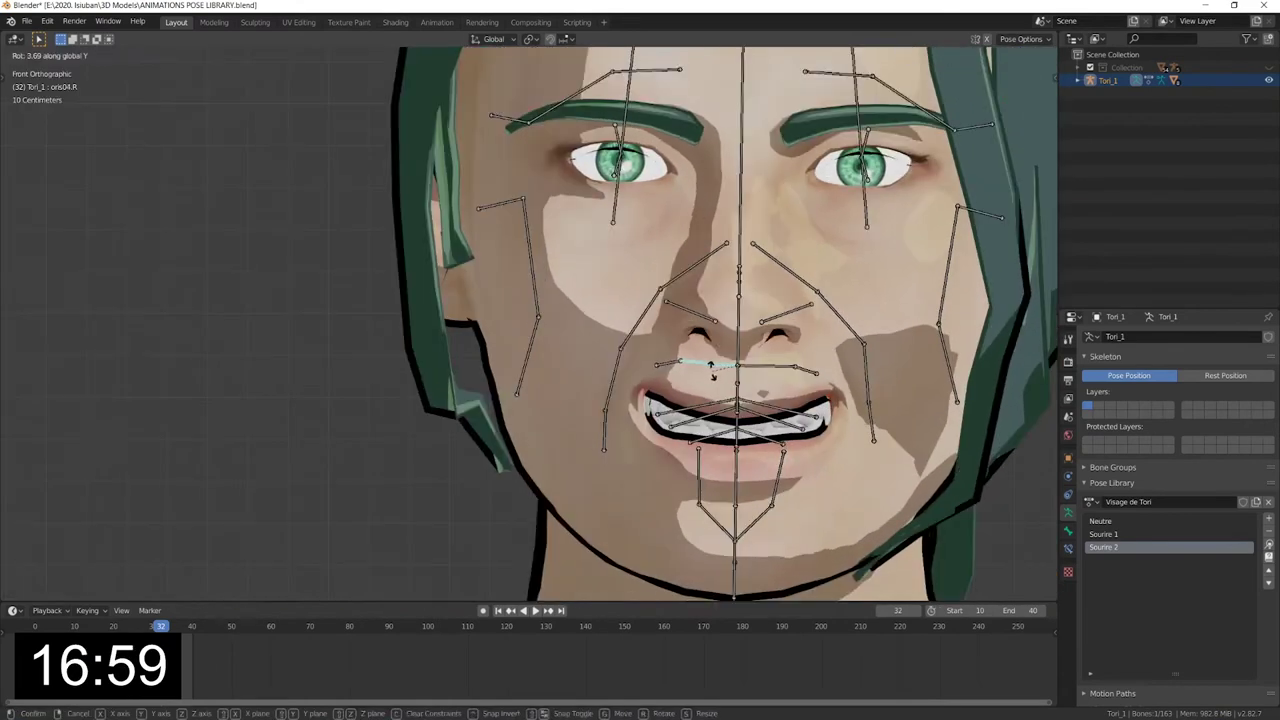
{"action": "left_click", "coordinate": [712, 368]}
{"action": "left_click", "coordinate": [770, 367]}
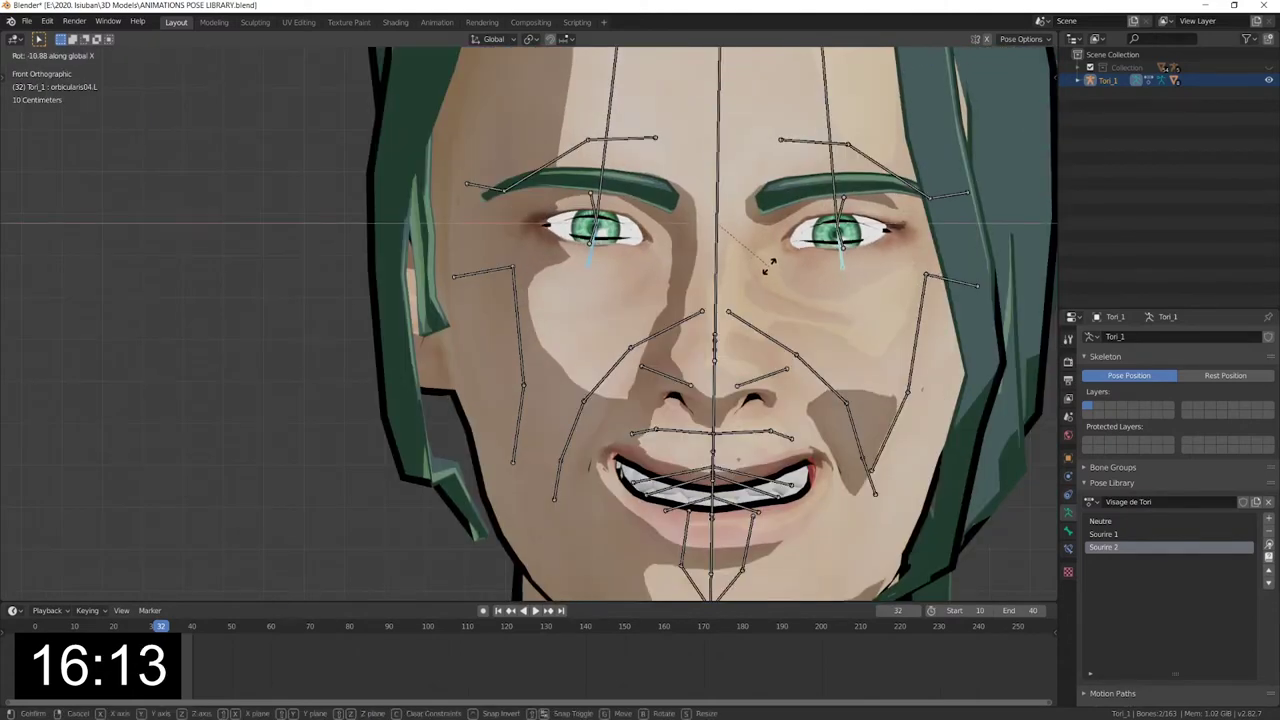
Rotate orbicularis04.L -11.2° and orbicularis03.L 5.2° about X, zooming to inspect the eyelids.
{"action": "left_click", "coordinate": [770, 265]}
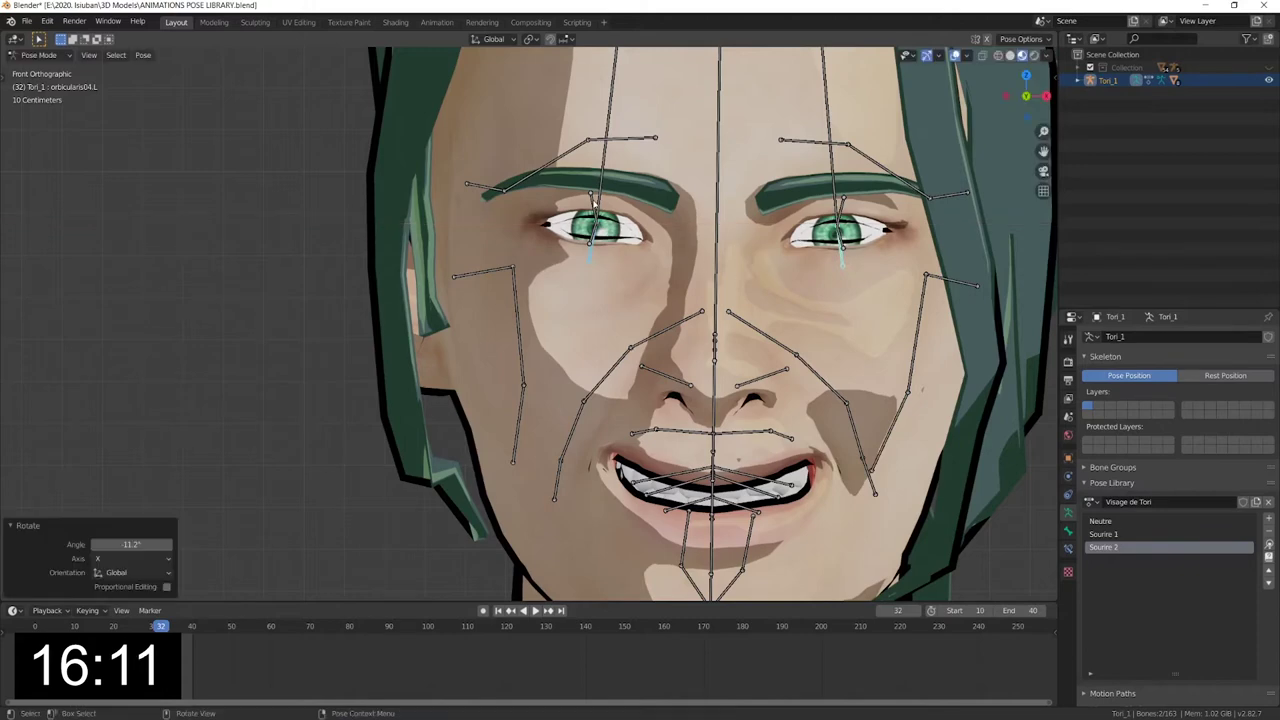
{"action": "left_click", "coordinate": [828, 208]}
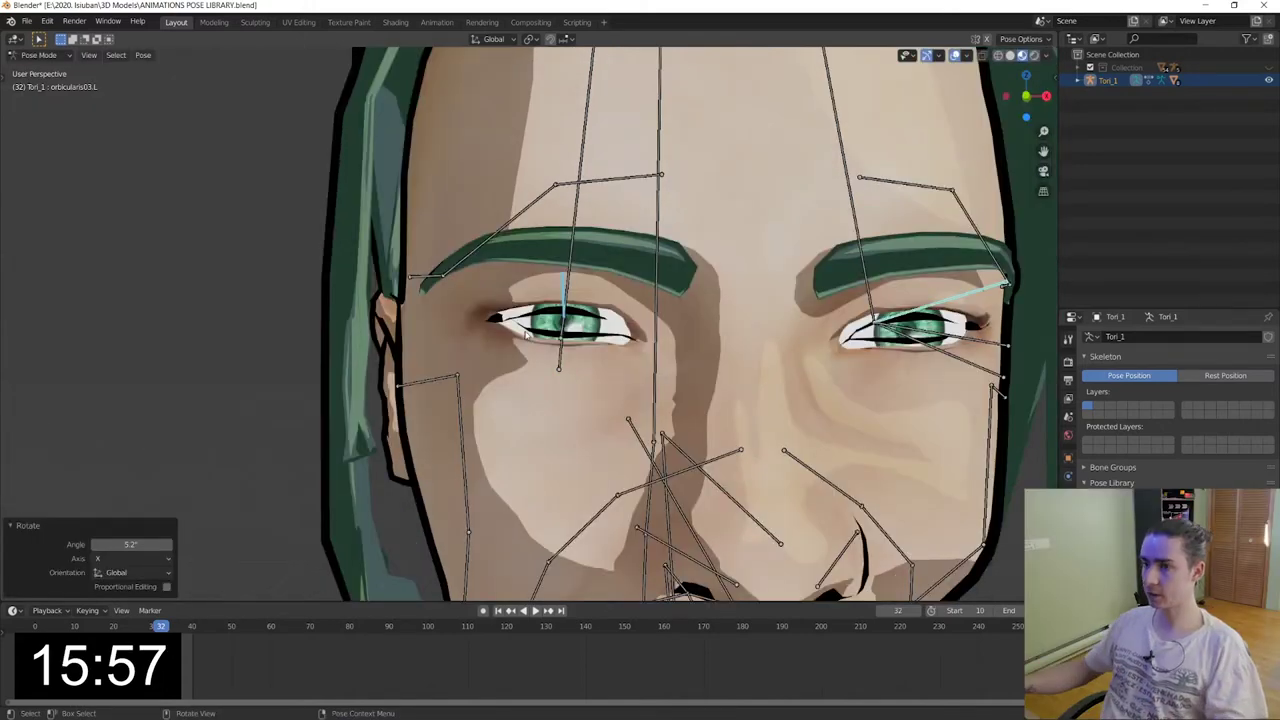
{"action": "middle_click_drag", "start_coordinate": [731, 375], "coordinate": [737, 381]}
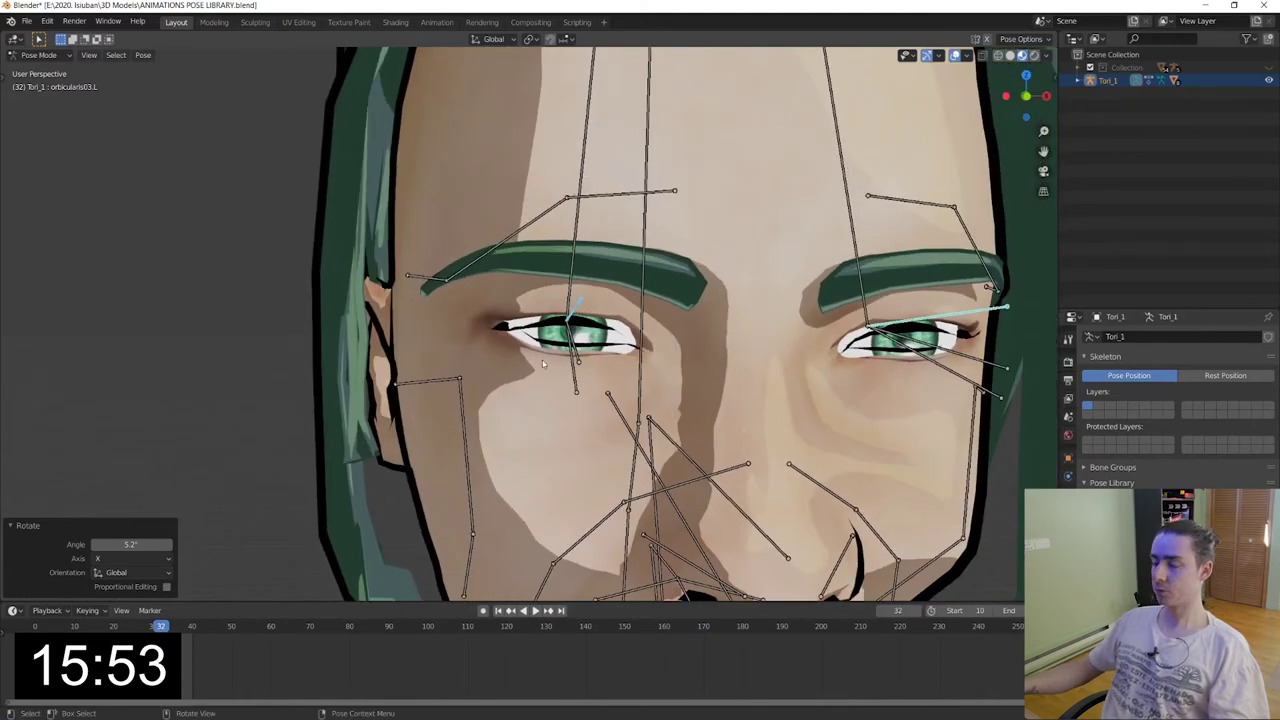
{"action": "scroll", "coordinate": [581, 321], "scroll_direction": "up", "scroll_amount": 2}
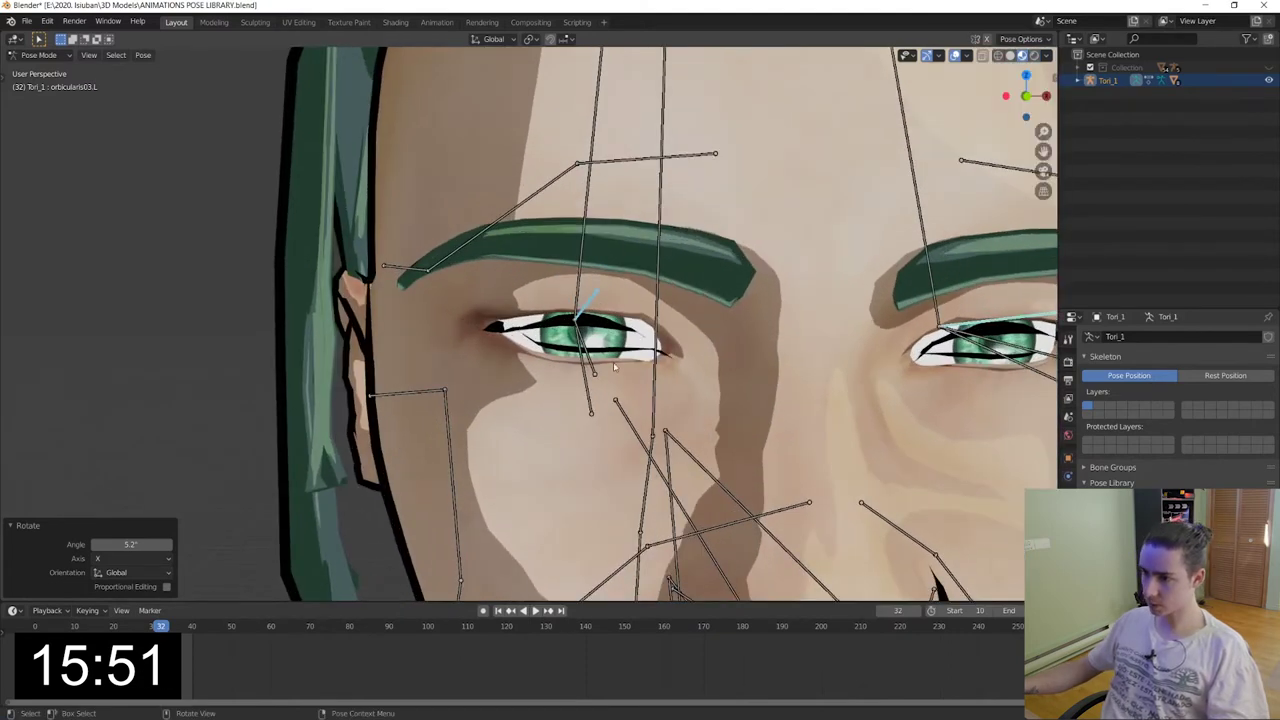
{"action": "scroll", "coordinate": [617, 374], "scroll_direction": "up", "scroll_amount": 2}
{"action": "scroll", "coordinate": [613, 392], "scroll_direction": "down", "scroll_amount": 2}
{"action": "scroll", "coordinate": [616, 388], "scroll_direction": "down", "scroll_amount": 1}
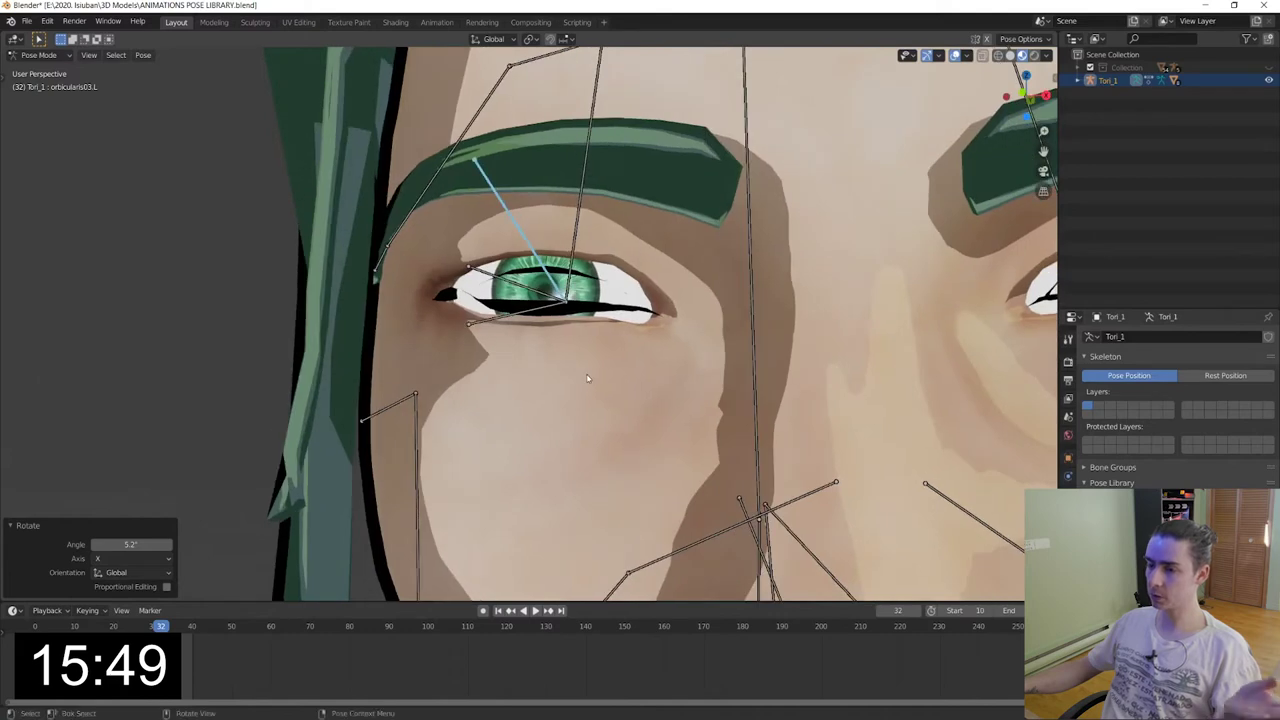
{"action": "scroll", "coordinate": [622, 382], "scroll_direction": "down", "scroll_amount": 2}
{"action": "scroll", "coordinate": [629, 374], "scroll_direction": "down", "scroll_amount": 2}
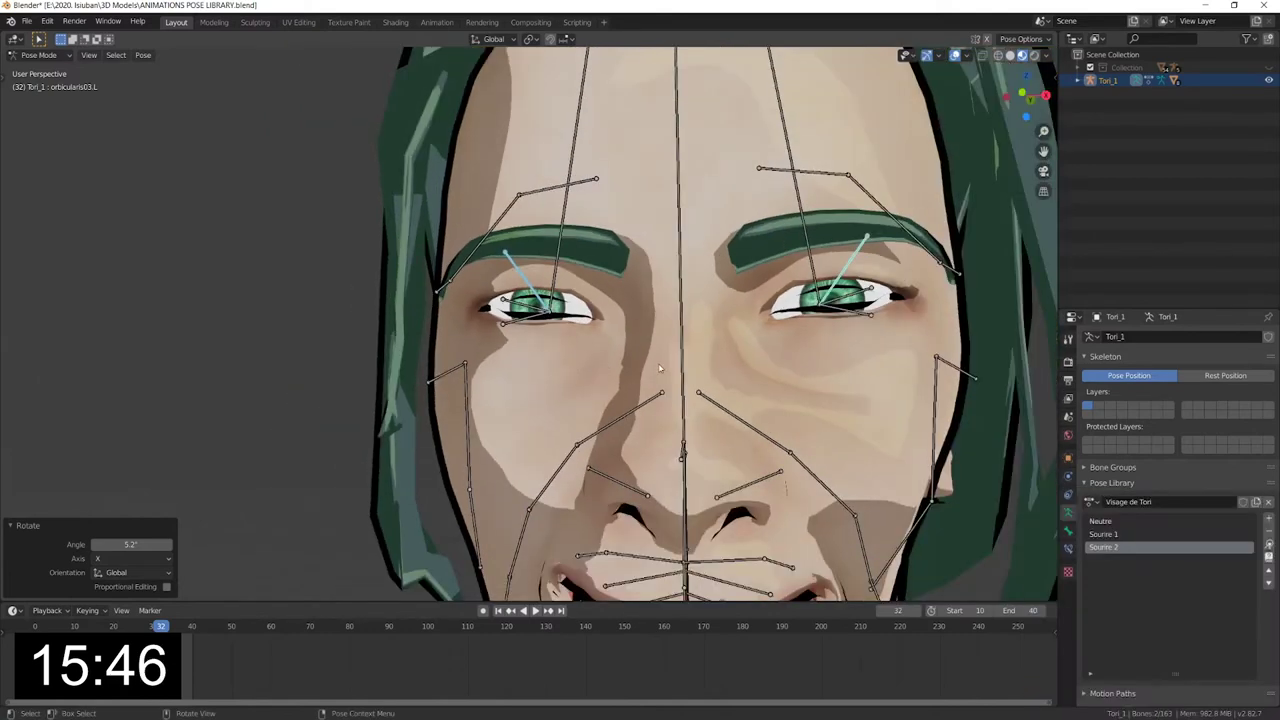
{"action": "middle_click_drag", "start_coordinate": [663, 368], "coordinate": [667, 372]}
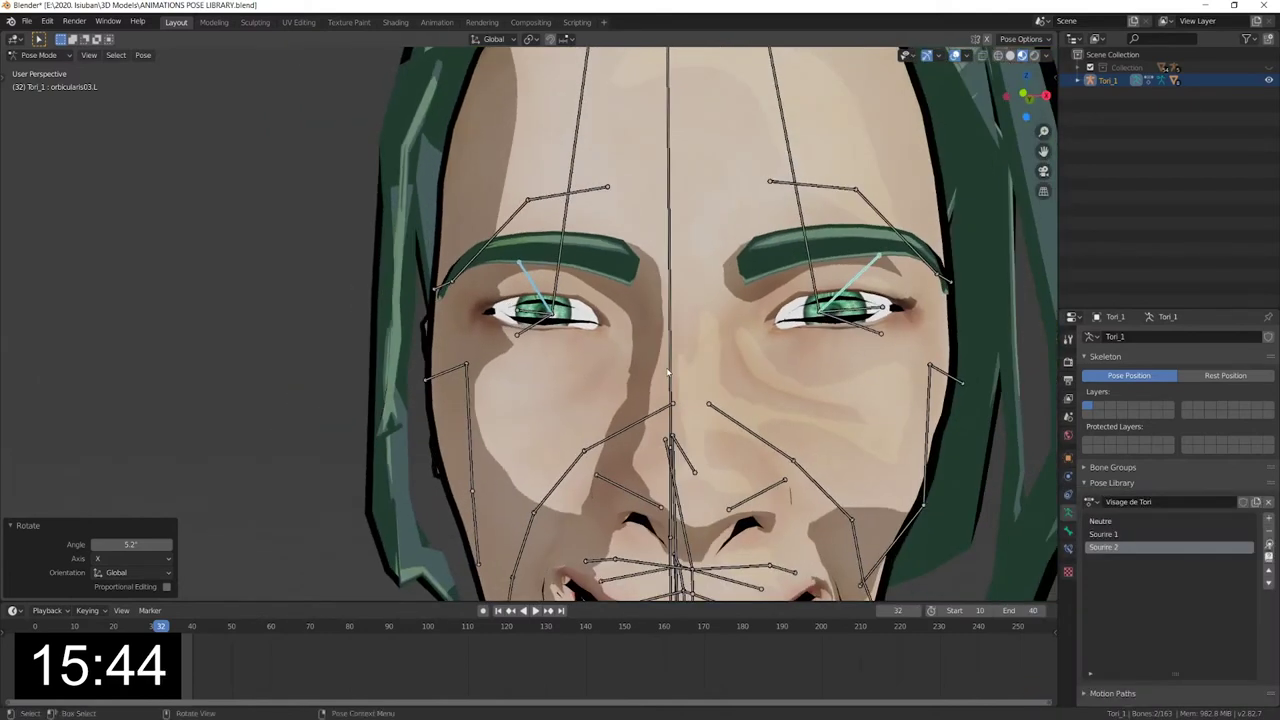
Give the eye.R eyeball bone a small rotation.
{"action": "left_click", "coordinate": [852, 312]}
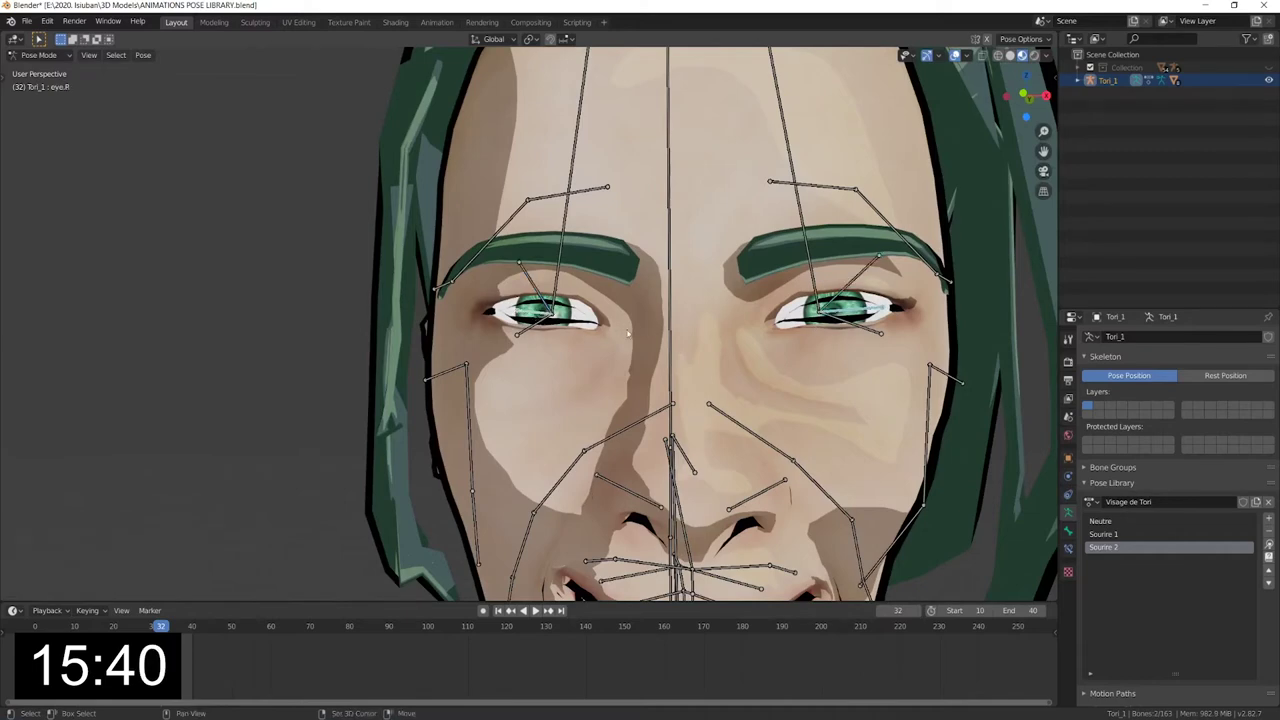
{"action": "middle_click_drag", "start_coordinate": [628, 333], "coordinate": [706, 358]}
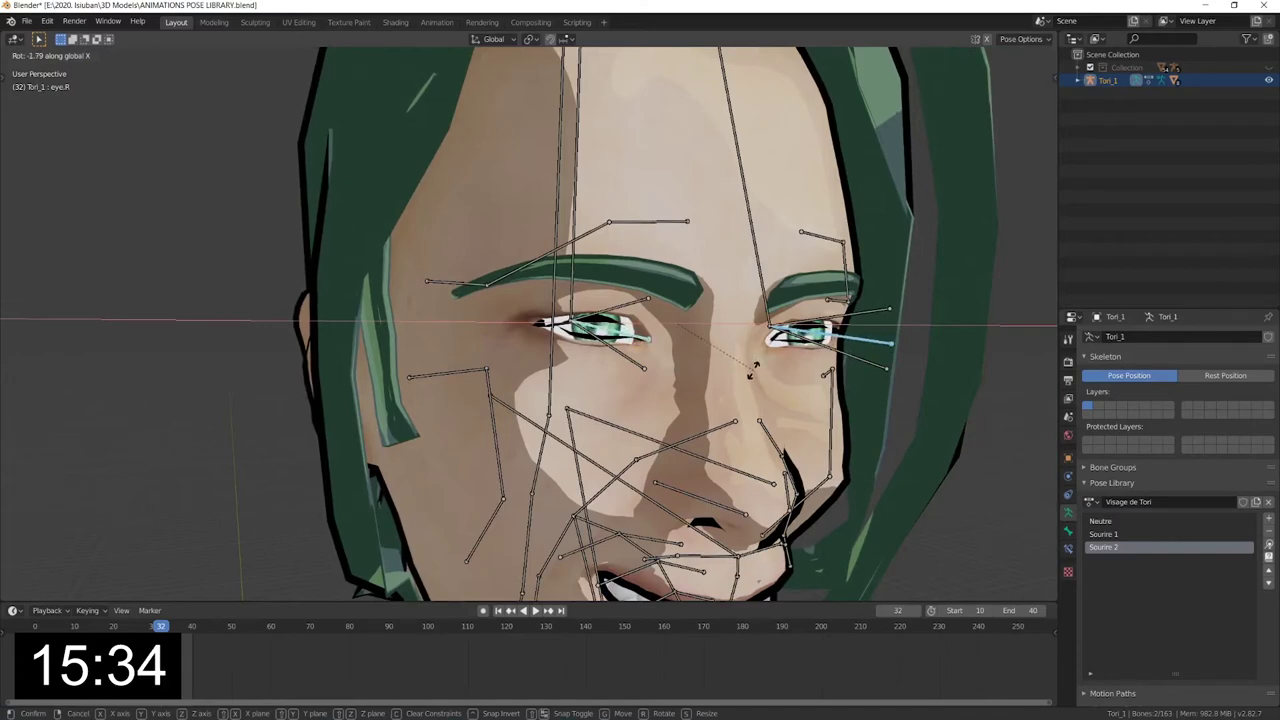
{"action": "left_click", "coordinate": [752, 368]}
{"action": "scroll", "coordinate": [700, 370], "scroll_direction": "up", "scroll_amount": 3}
{"action": "middle_click_drag", "start_coordinate": [700, 370], "coordinate": [677, 372]}
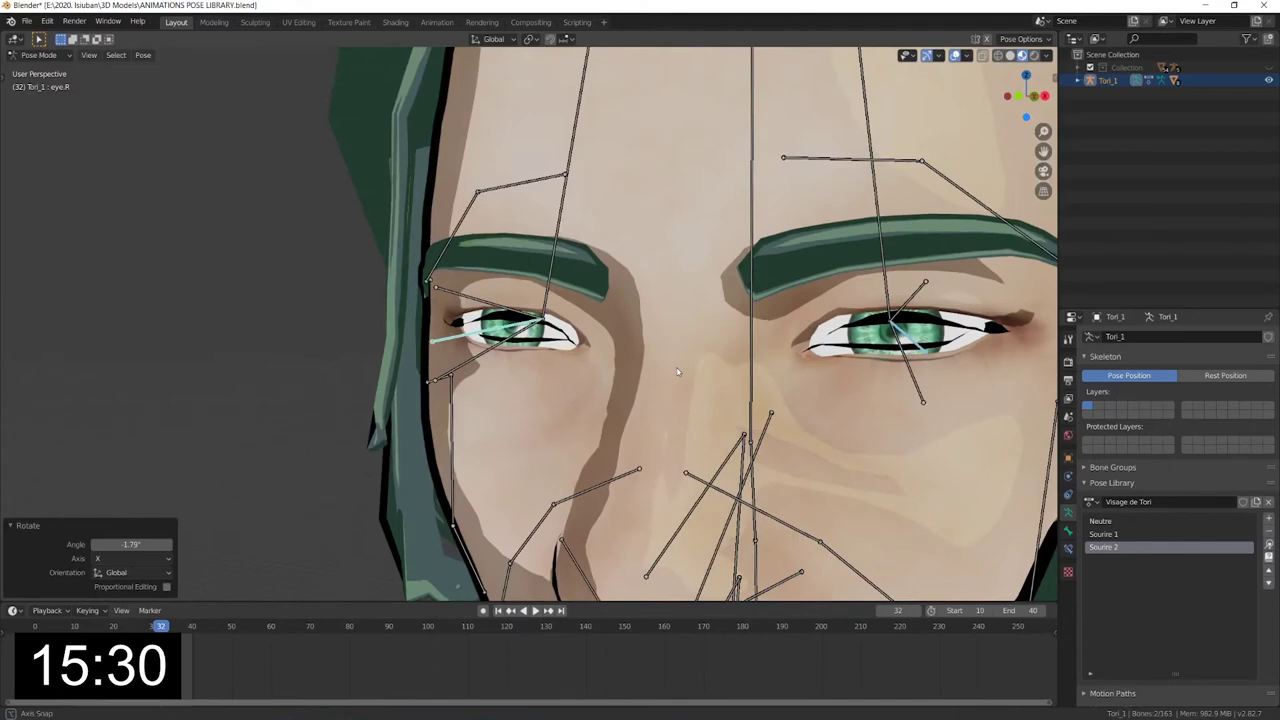
Rotate the oculi02.R upper eyelid and turn risorius02.L -4.27° about Z.
{"action": "left_click", "coordinate": [460, 235]}
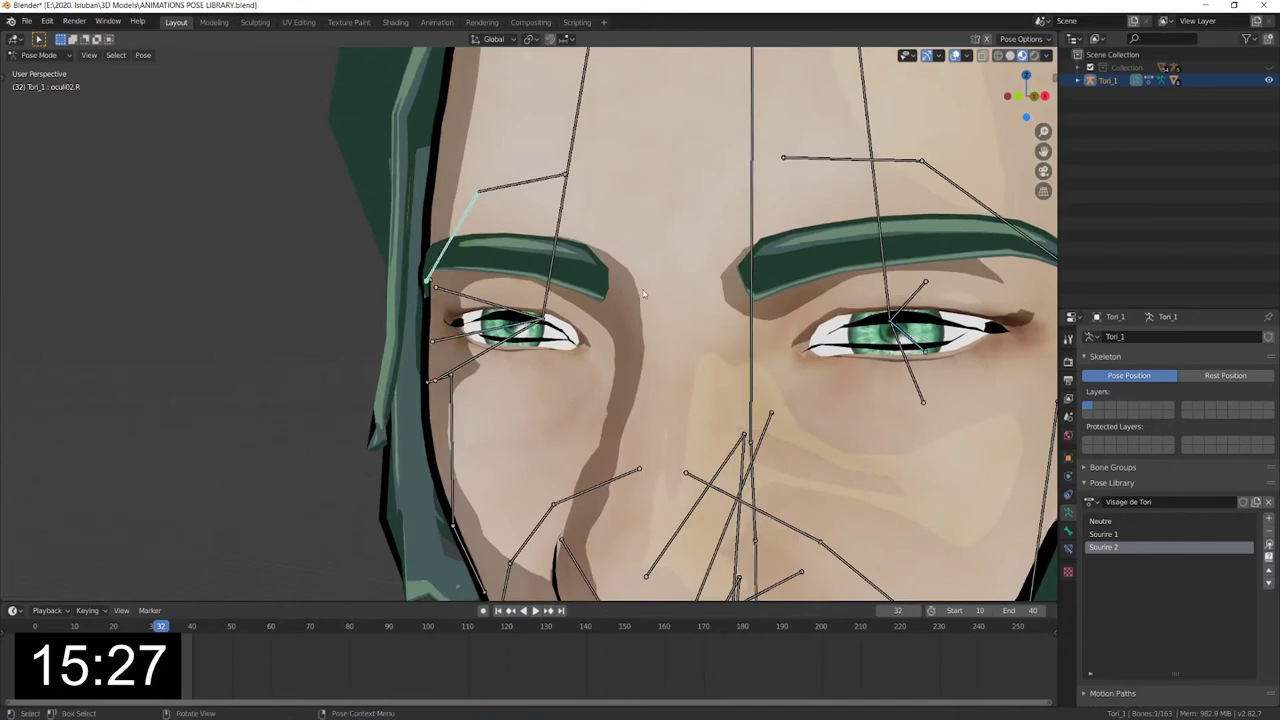
{"action": "scroll", "coordinate": [646, 300], "scroll_direction": "down", "scroll_amount": 5}
{"action": "scroll", "coordinate": [655, 305], "scroll_direction": "up", "scroll_amount": 5}
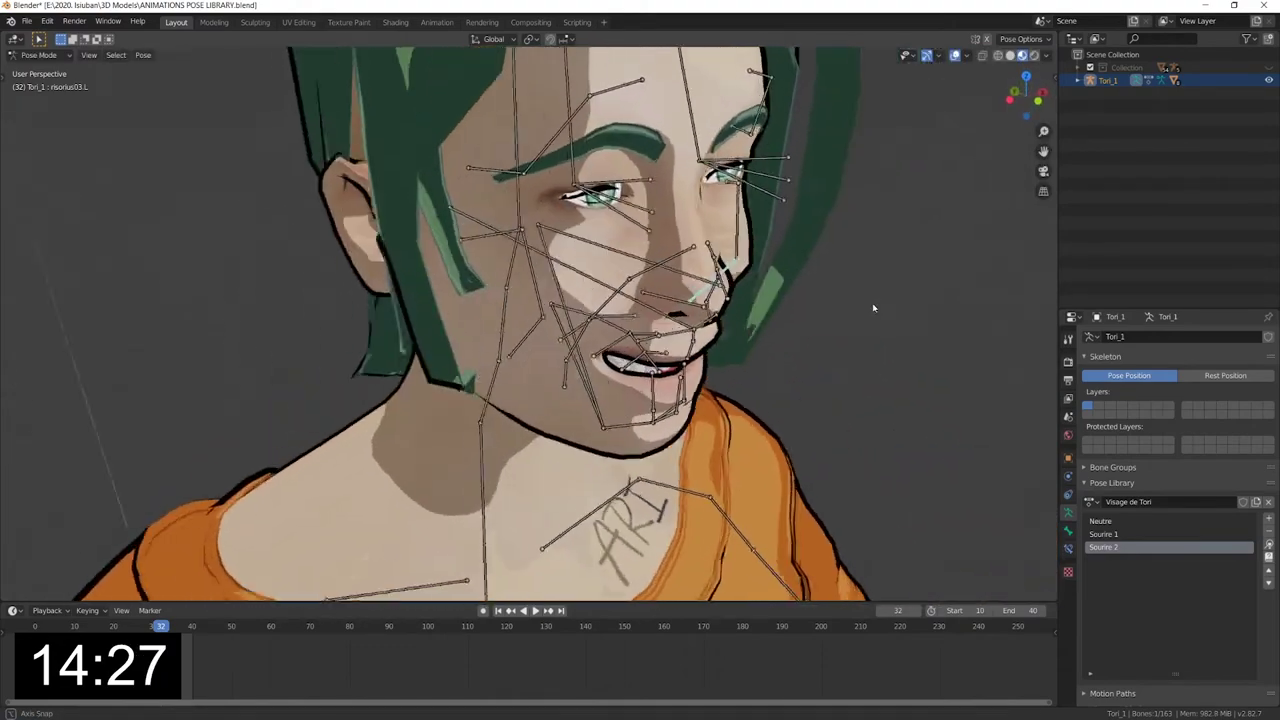
{"action": "middle_click_drag", "start_coordinate": [873, 308], "coordinate": [789, 288]}
{"action": "left_click", "coordinate": [786, 254]}
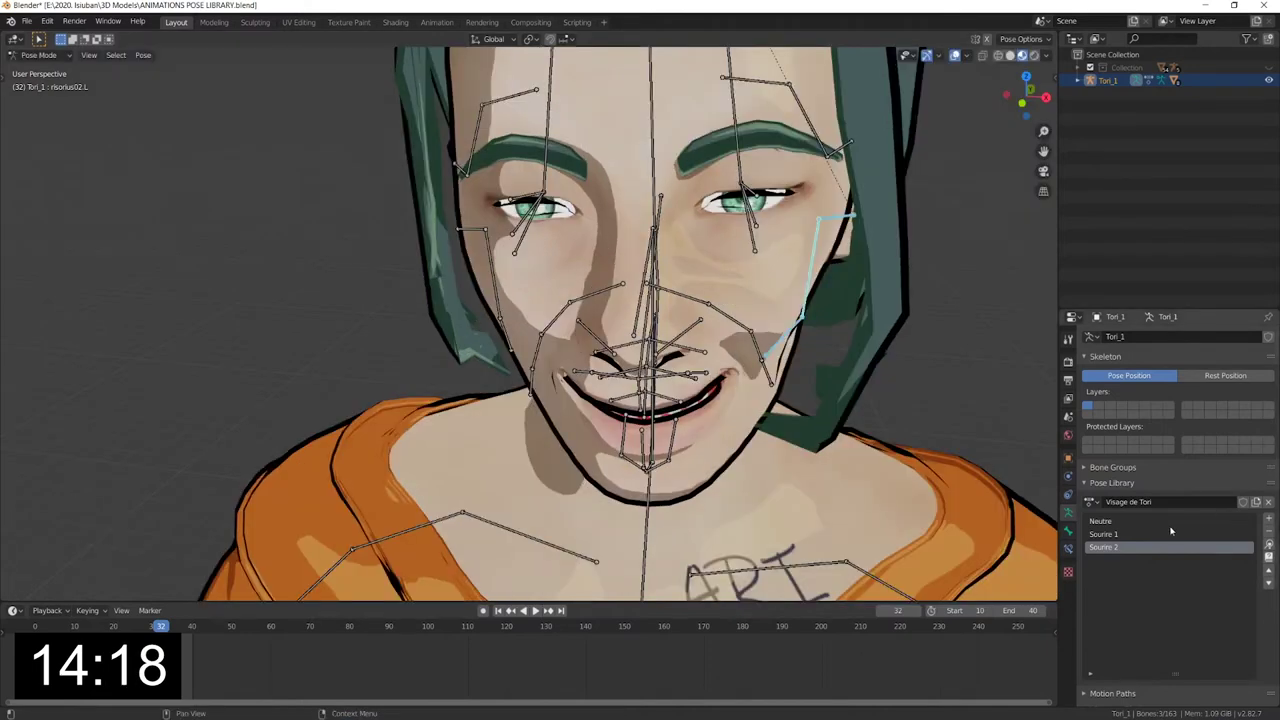
{"action": "left_click", "coordinate": [1268, 547]}
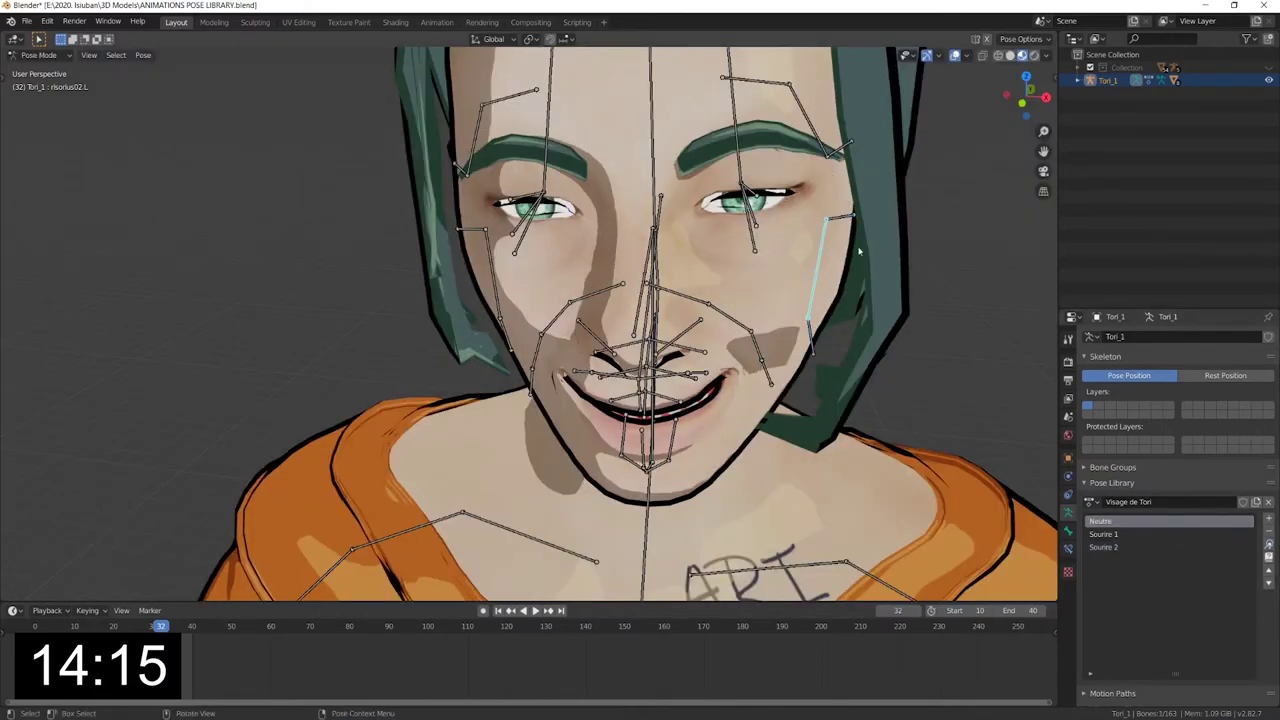
Rotate temporalis02.L 10° about Z, then select all face bones.
{"action": "key", "text": "r"}
{"action": "key", "text": "z"}
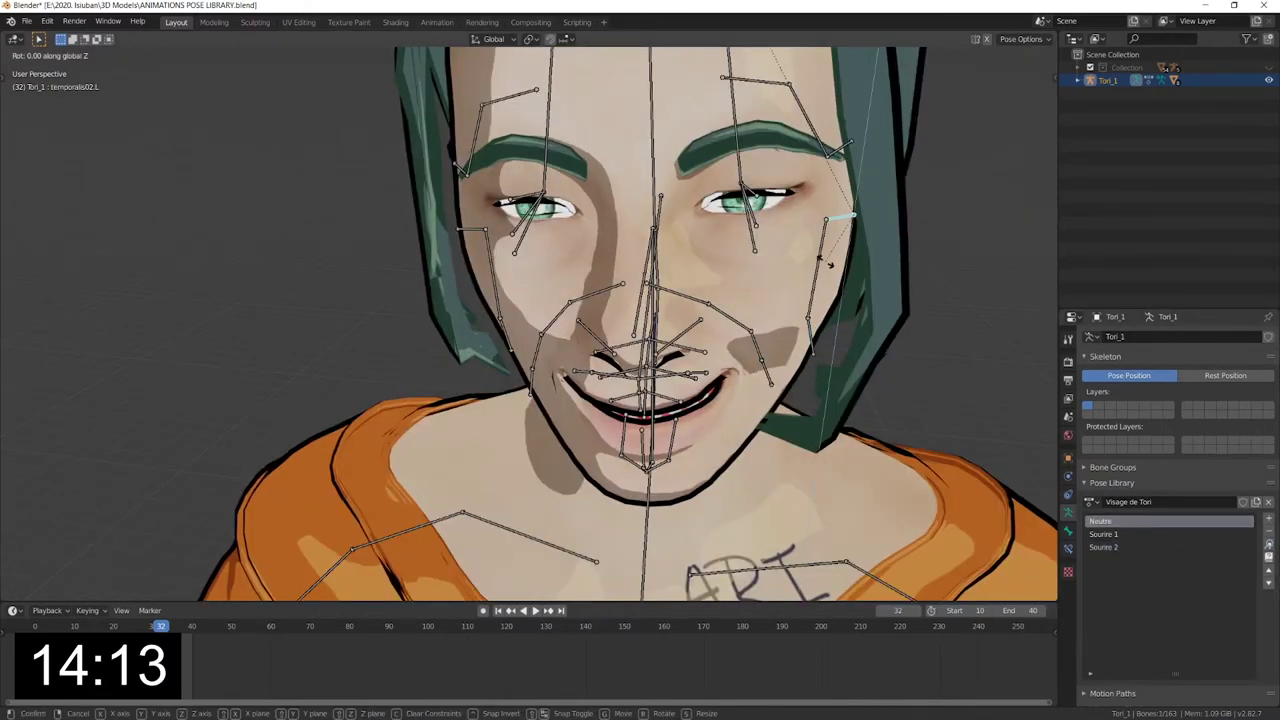
{"action": "key", "text": "1"}
{"action": "key", "text": "0"}
{"action": "key", "text": "Return"}
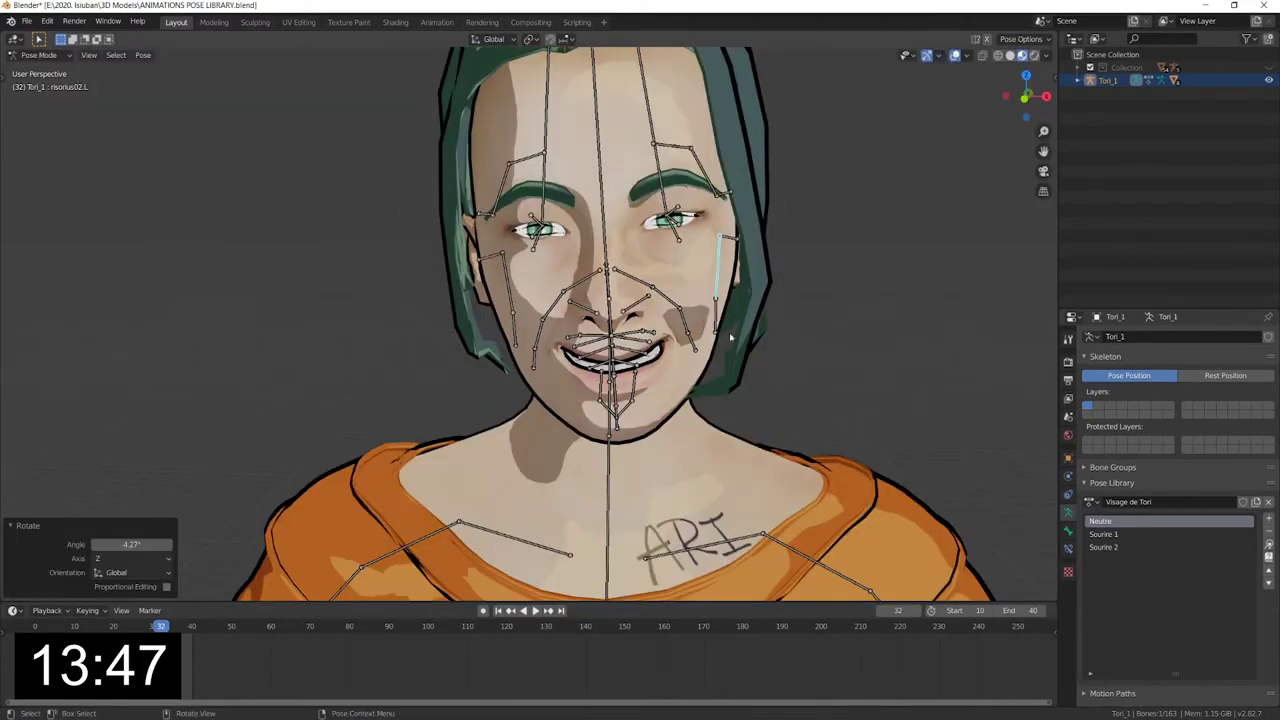
{"action": "key", "text": "a"}
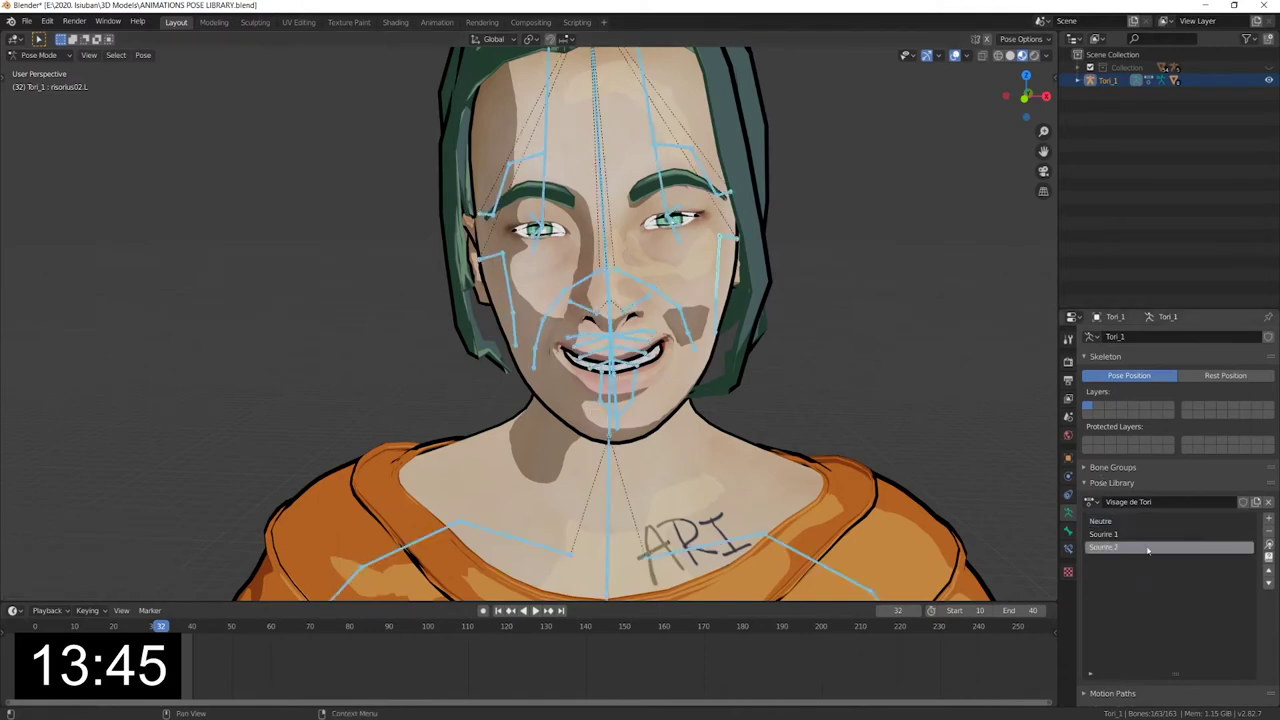
Replace Sourire 2 with the finished smile, keyframe the poses through frame 30, and stop playback.
{"action": "left_click", "coordinate": [1268, 521]}
{"action": "mouse_move", "coordinate": [1210, 547]}
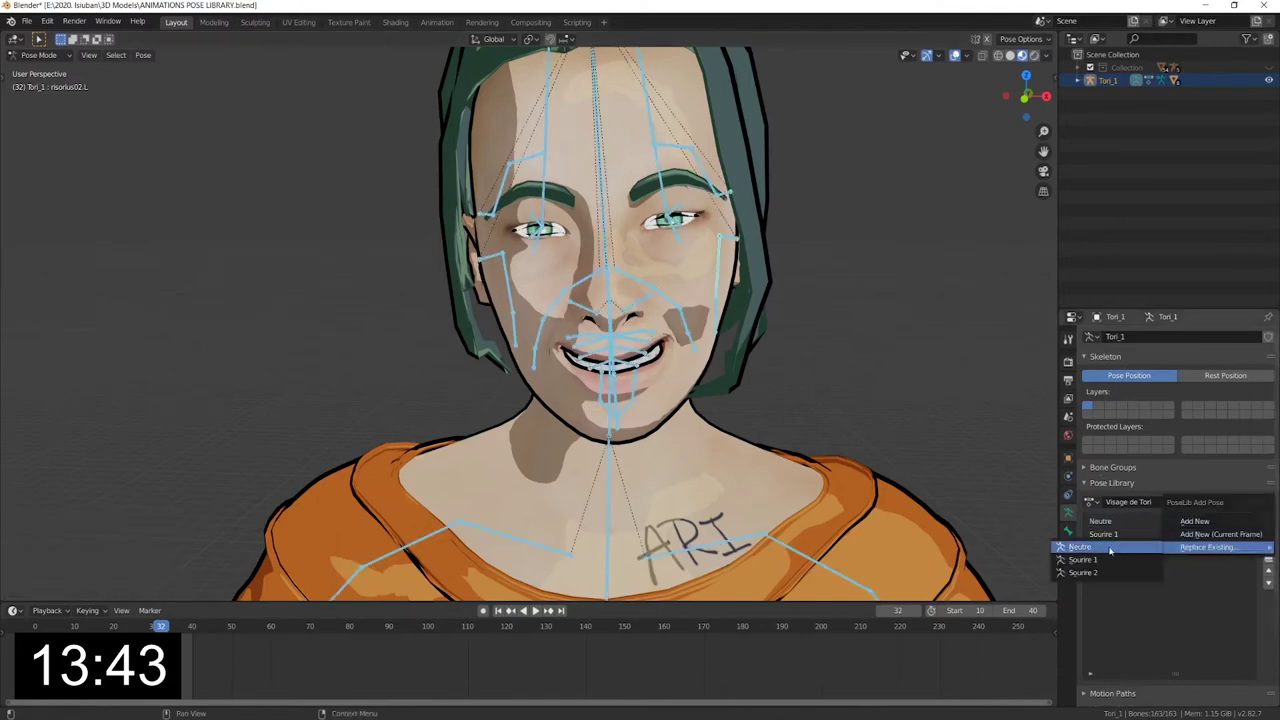
{"action": "left_click", "coordinate": [1097, 574]}
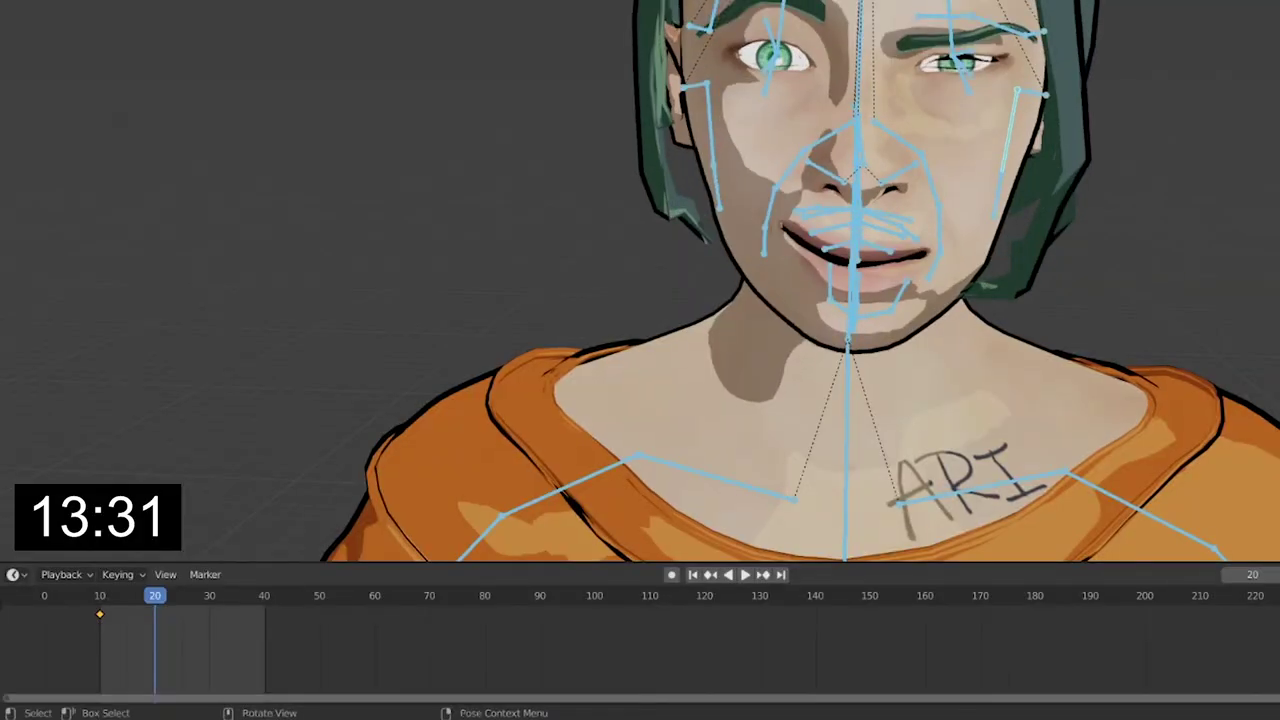
{"action": "key", "text": "i"}
{"action": "left_click", "coordinate": [1012, 158]}
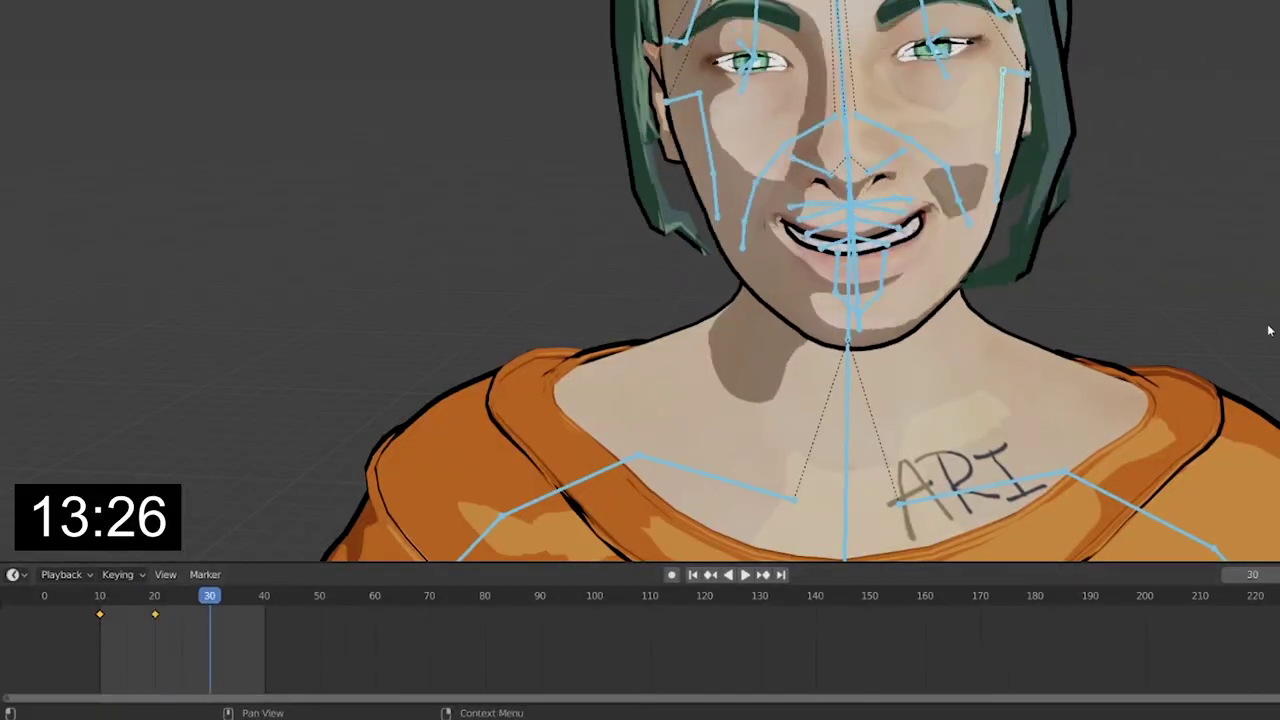
{"action": "key", "text": "i"}
{"action": "left_click", "coordinate": [1057, 192]}
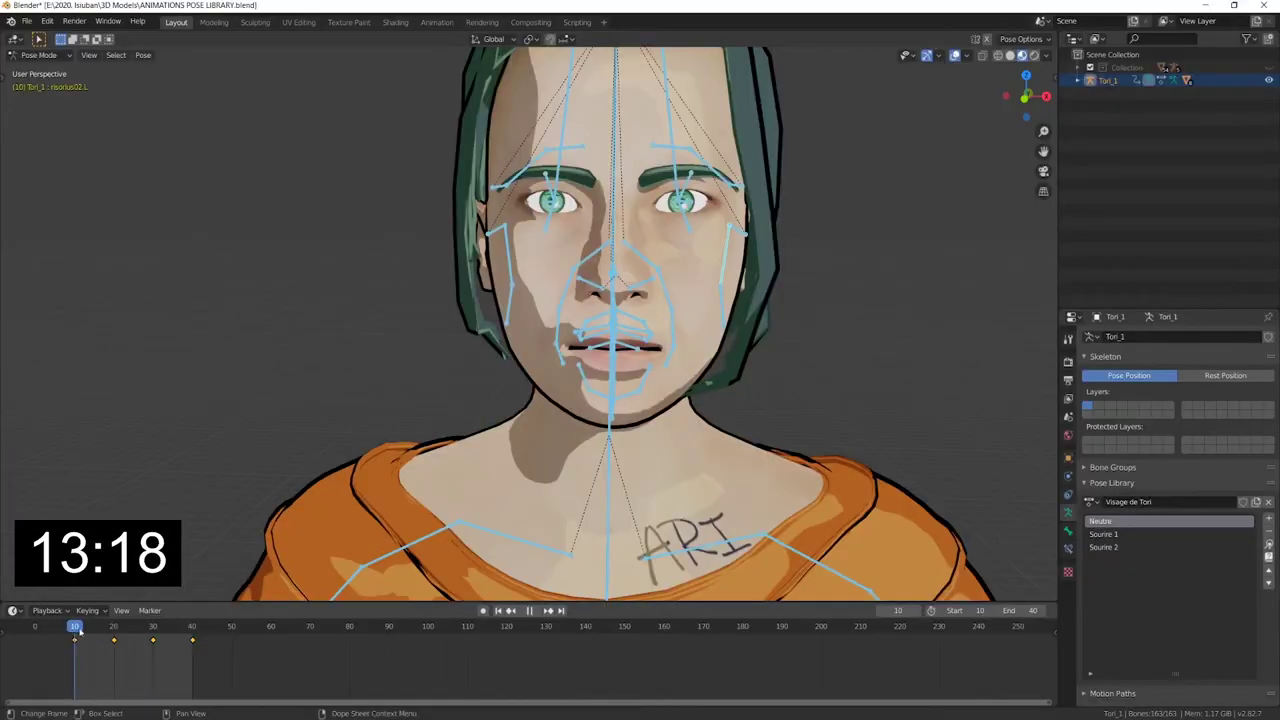
{"action": "key", "text": "space"}
{"action": "key", "text": "space"}
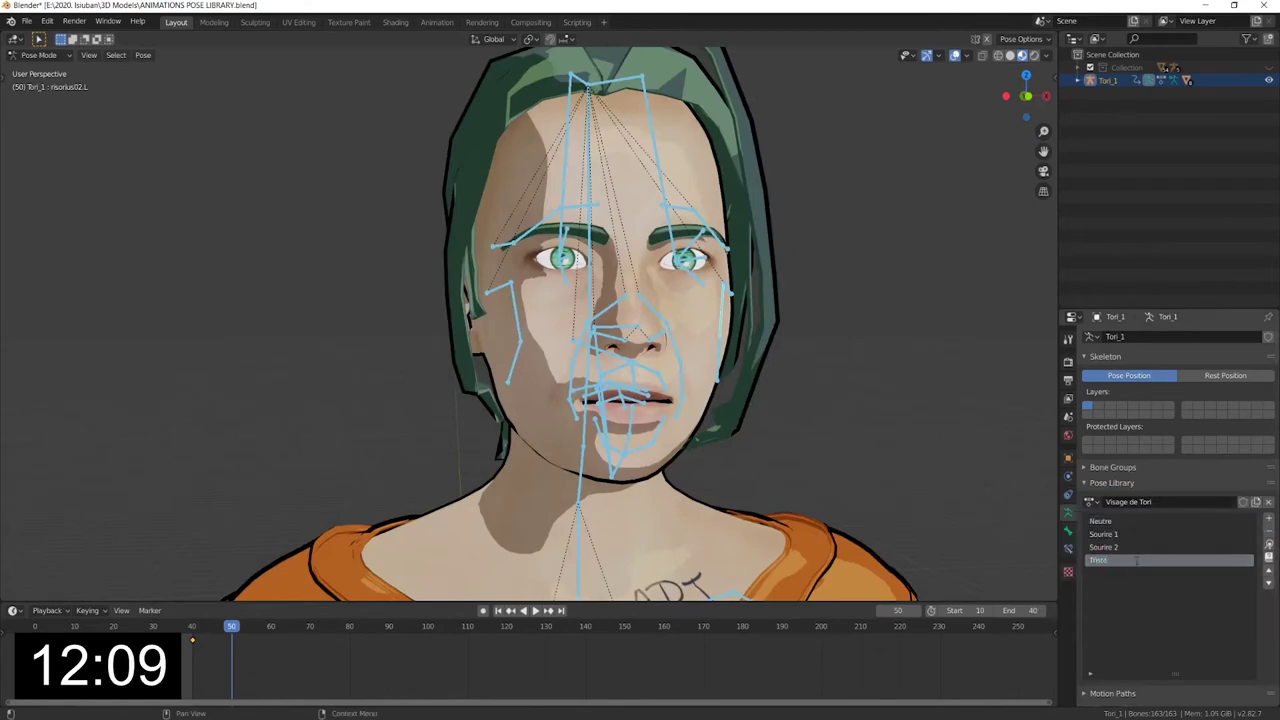
Zoom in on the face and rotate the right upper eyelid bone about Y to lower it.
{"action": "scroll", "coordinate": [937, 423], "scroll_direction": "up", "scroll_amount": 2}
{"action": "middle_click_drag", "start_coordinate": [937, 423], "coordinate": [897, 363]}
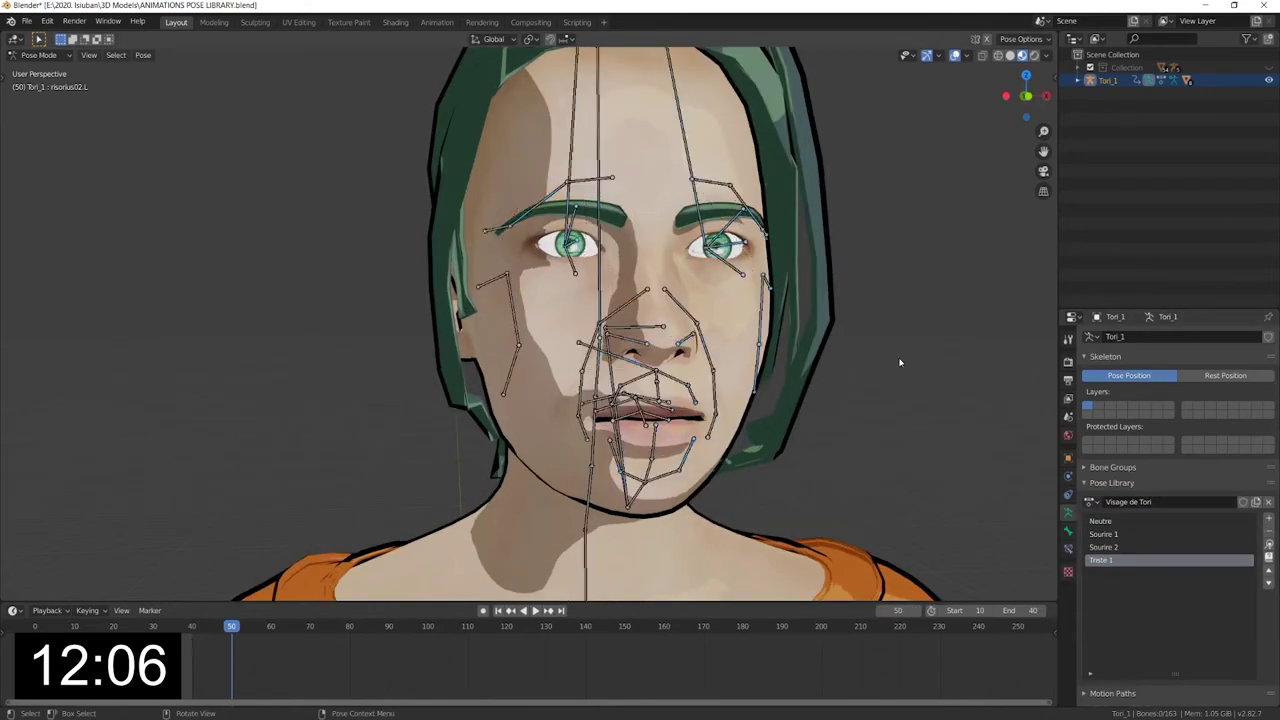
{"action": "scroll", "coordinate": [852, 182], "scroll_direction": "up", "scroll_amount": 2}
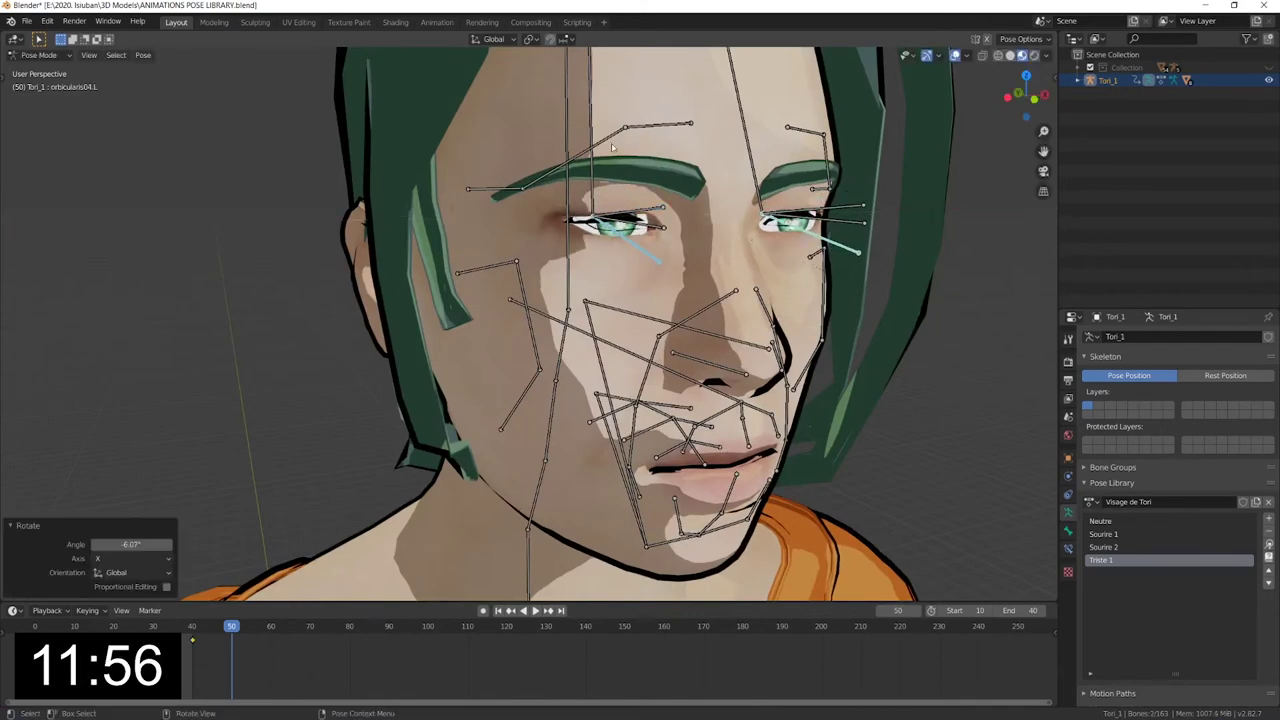
{"action": "key", "text": "r"}
{"action": "key", "text": "y"}
{"action": "left_click", "coordinate": [663, 148]}
Check the eye-corner, temporalis01.L and special03 bones, then rotate levator06.L about X.
{"action": "middle_click_drag", "start_coordinate": [663, 148], "coordinate": [857, 157]}
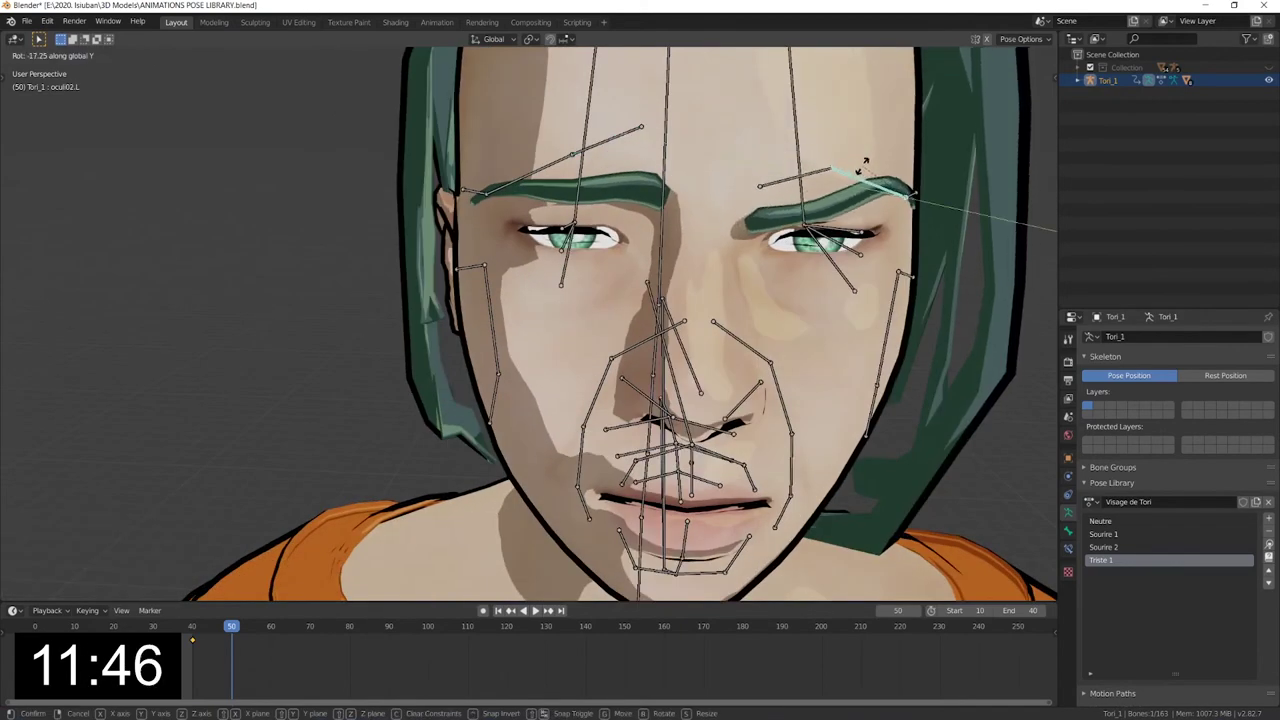
{"action": "left_click", "coordinate": [829, 157]}
{"action": "scroll", "coordinate": [838, 148], "scroll_direction": "up", "scroll_amount": 2}
{"action": "left_click", "coordinate": [895, 168]}
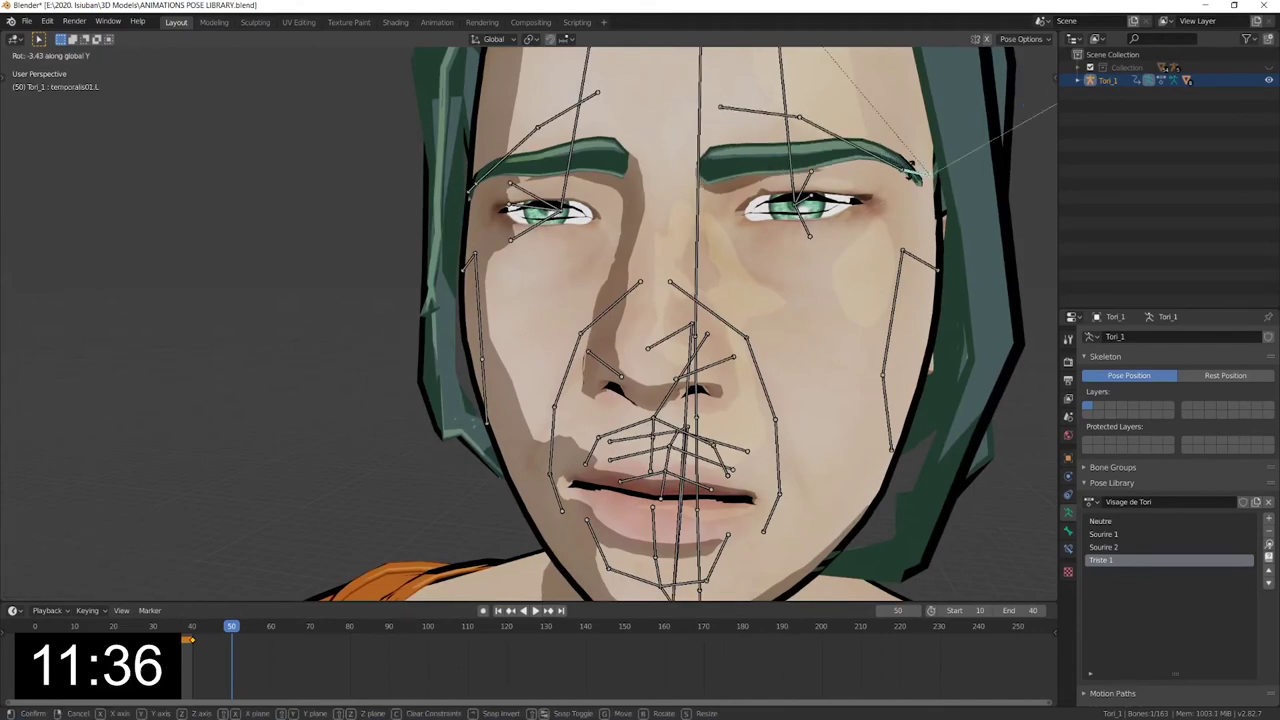
{"action": "mouse_move", "coordinate": [895, 168]}
{"action": "middle_mouse_down"}
{"action": "mouse_move", "coordinate": [872, 170]}
{"action": "mouse_move", "coordinate": [736, 300]}
{"action": "mouse_move", "coordinate": [815, 300]}
{"action": "mouse_move", "coordinate": [790, 402]}
{"action": "mouse_move", "coordinate": [744, 322]}
{"action": "mouse_move", "coordinate": [860, 300]}
{"action": "mouse_move", "coordinate": [742, 270]}
{"action": "middle_mouse_up"}
{"action": "left_click", "coordinate": [736, 300]}
{"action": "key", "text": "g"}
{"action": "right_click", "coordinate": [736, 318]}
{"action": "left_click", "coordinate": [815, 300]}
{"action": "key", "text": "r"}
{"action": "key", "text": "x"}
{"action": "left_click", "coordinate": [810, 305]}
Rotate the oris06.L mouth bone about Y by 14.2°, then by 8.67°.
{"action": "left_click", "coordinate": [790, 402]}
{"action": "key", "text": "r"}
{"action": "key", "text": "y"}
{"action": "left_click", "coordinate": [790, 402]}
{"action": "key", "text": "r"}
{"action": "key", "text": "y"}
{"action": "left_click", "coordinate": [910, 313]}
Rotate levator03.R 3.62° and levator05.L about -11.9° about Y.
{"action": "left_click", "coordinate": [617, 262]}
{"action": "key", "text": "r"}
{"action": "key", "text": "y"}
{"action": "left_click", "coordinate": [742, 270]}
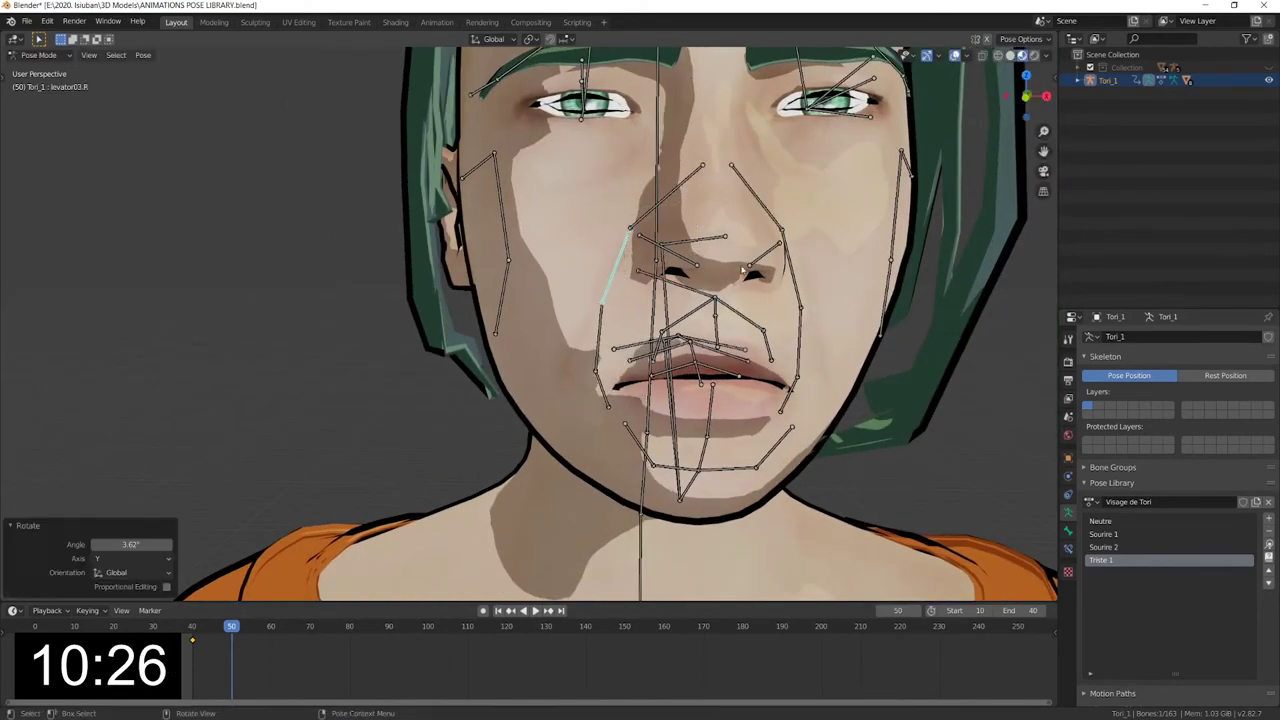
{"action": "left_click", "coordinate": [770, 330]}
{"action": "key", "text": "r"}
{"action": "key", "text": "y"}
{"action": "left_click", "coordinate": [770, 330]}
{"action": "middle_click_drag", "start_coordinate": [770, 330], "coordinate": [740, 380]}
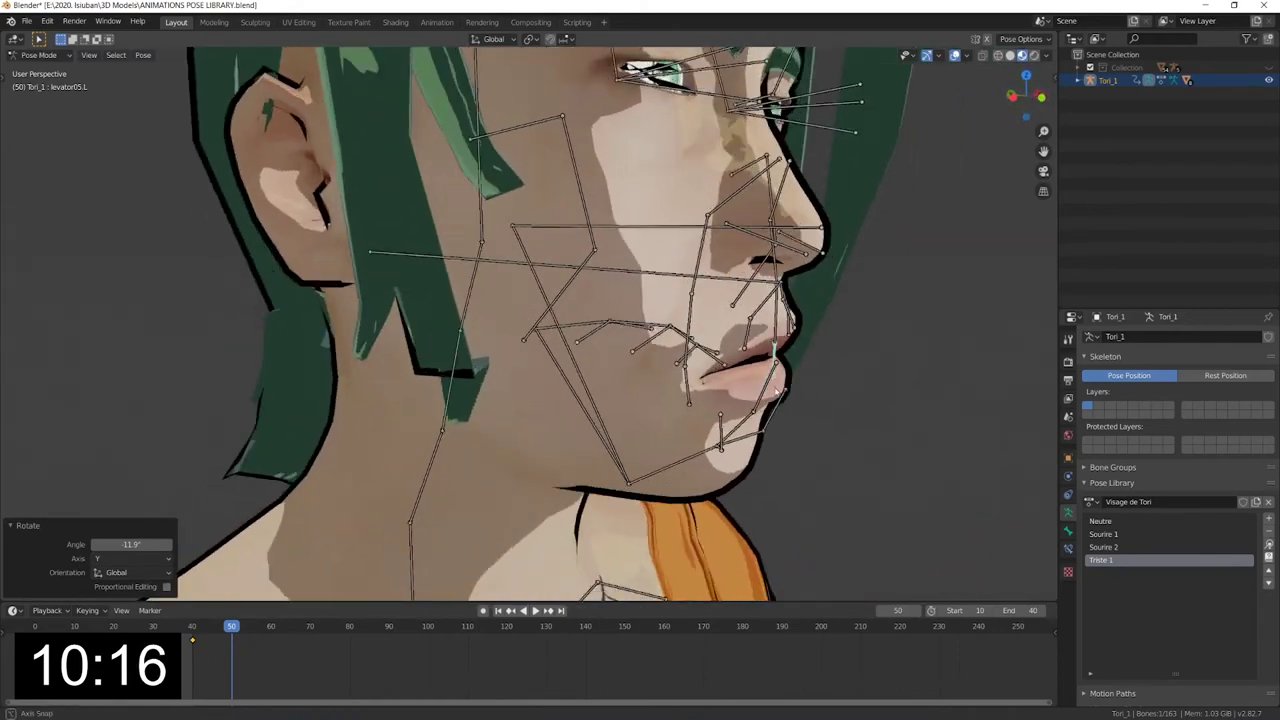
Rotate oris05 slightly about Y and the risorius03.R cheek bone about Z.
{"action": "mouse_move", "coordinate": [760, 300]}
{"action": "middle_mouse_down"}
{"action": "mouse_move", "coordinate": [768, 288]}
{"action": "mouse_move", "coordinate": [741, 301]}
{"action": "mouse_move", "coordinate": [591, 213]}
{"action": "middle_mouse_up"}
{"action": "left_click", "coordinate": [768, 288]}
{"action": "key", "text": "r"}
{"action": "key", "text": "y"}
{"action": "left_click", "coordinate": [750, 297]}
{"action": "left_click", "coordinate": [505, 295]}
{"action": "key", "text": "r"}
{"action": "key", "text": "z"}
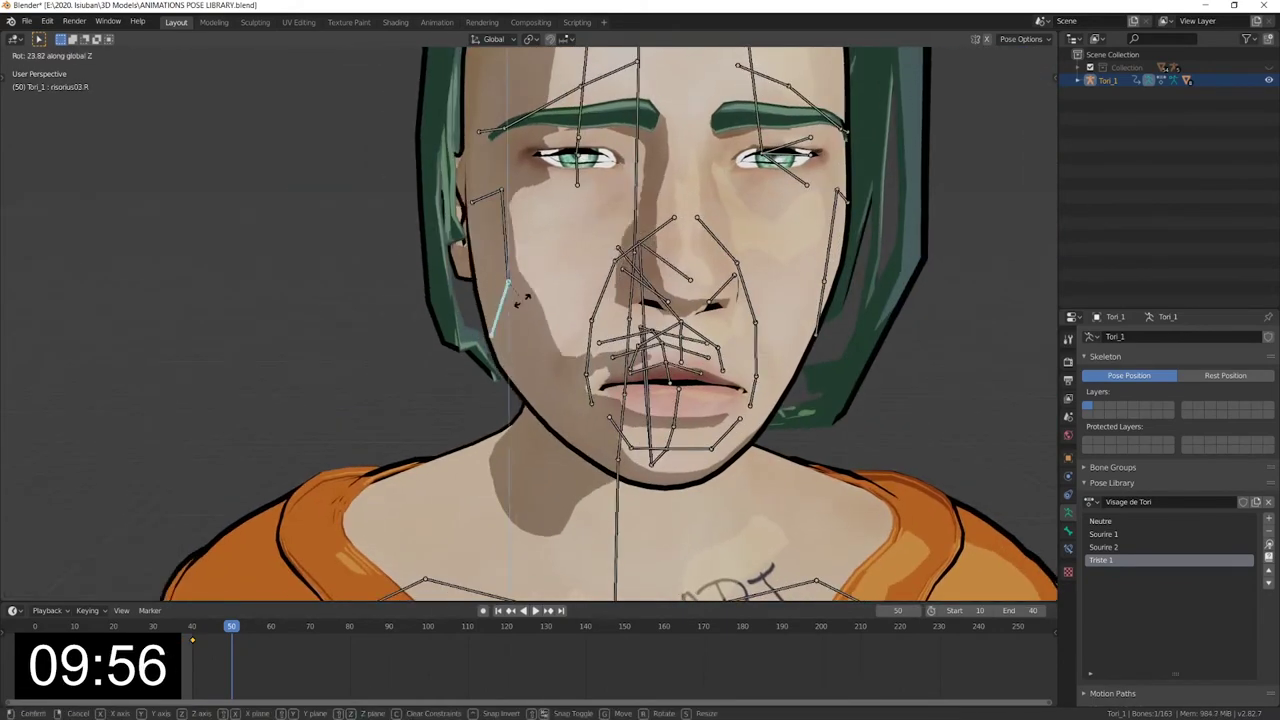
{"action": "left_click", "coordinate": [521, 300]}
Copy the current bone pose and paste it flipped onto the other side of the face.
{"action": "middle_click_drag", "start_coordinate": [521, 300], "coordinate": [542, 236]}
{"action": "right_click", "coordinate": [542, 236]}
{"action": "left_click", "coordinate": [470, 234]}
{"action": "right_click", "coordinate": [780, 265]}
{"action": "left_click", "coordinate": [770, 294]}
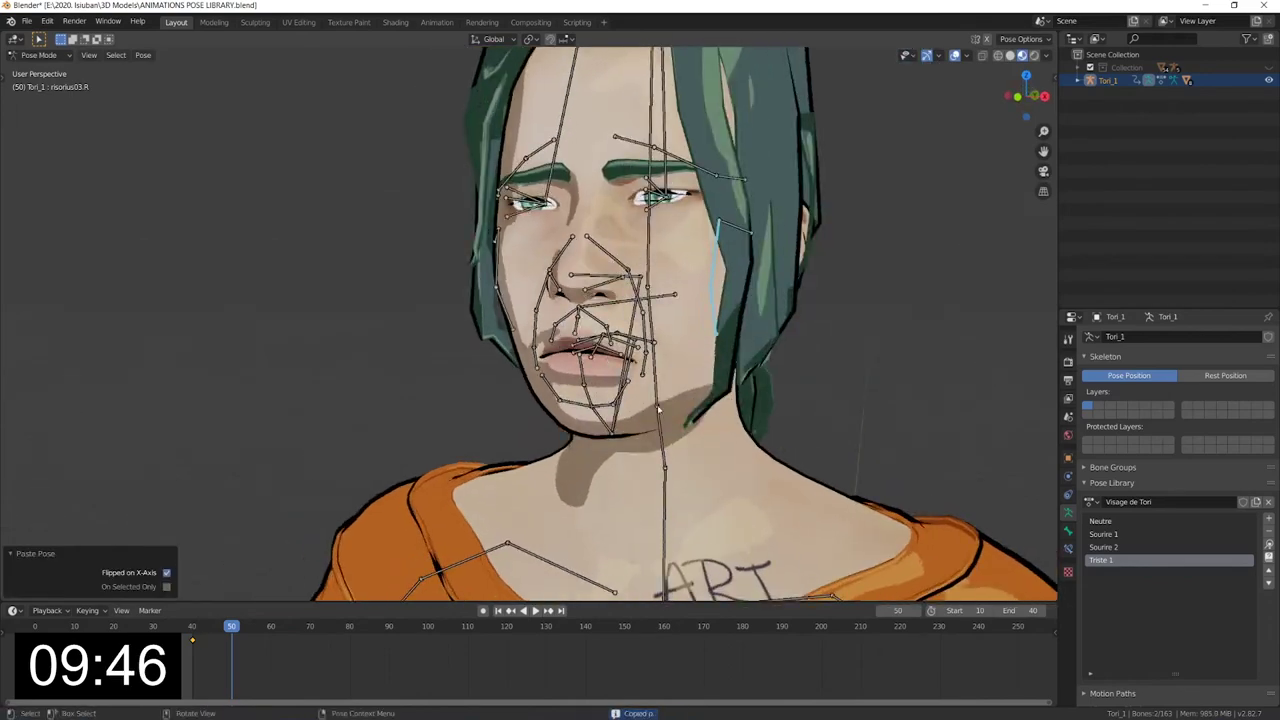
Tilt the head bone about the X axis.
{"action": "mouse_move", "coordinate": [657, 408]}
{"action": "middle_mouse_down"}
{"action": "mouse_move", "coordinate": [700, 300]}
{"action": "mouse_move", "coordinate": [760, 420]}
{"action": "mouse_move", "coordinate": [435, 271]}
{"action": "mouse_move", "coordinate": [563, 213]}
{"action": "middle_mouse_up"}
{"action": "left_click", "coordinate": [700, 300]}
{"action": "key", "text": "r"}
{"action": "key", "text": "x"}
{"action": "left_click", "coordinate": [735, 308]}
Rotate neck01 about Y and tilt neck02 -2.02° about X.
{"action": "left_click", "coordinate": [624, 470]}
{"action": "key", "text": "r"}
{"action": "key", "text": "y"}
{"action": "left_click", "coordinate": [763, 422]}
{"action": "left_click", "coordinate": [435, 271]}
{"action": "key", "text": "r"}
{"action": "key", "text": "x"}
{"action": "left_click", "coordinate": [435, 290]}
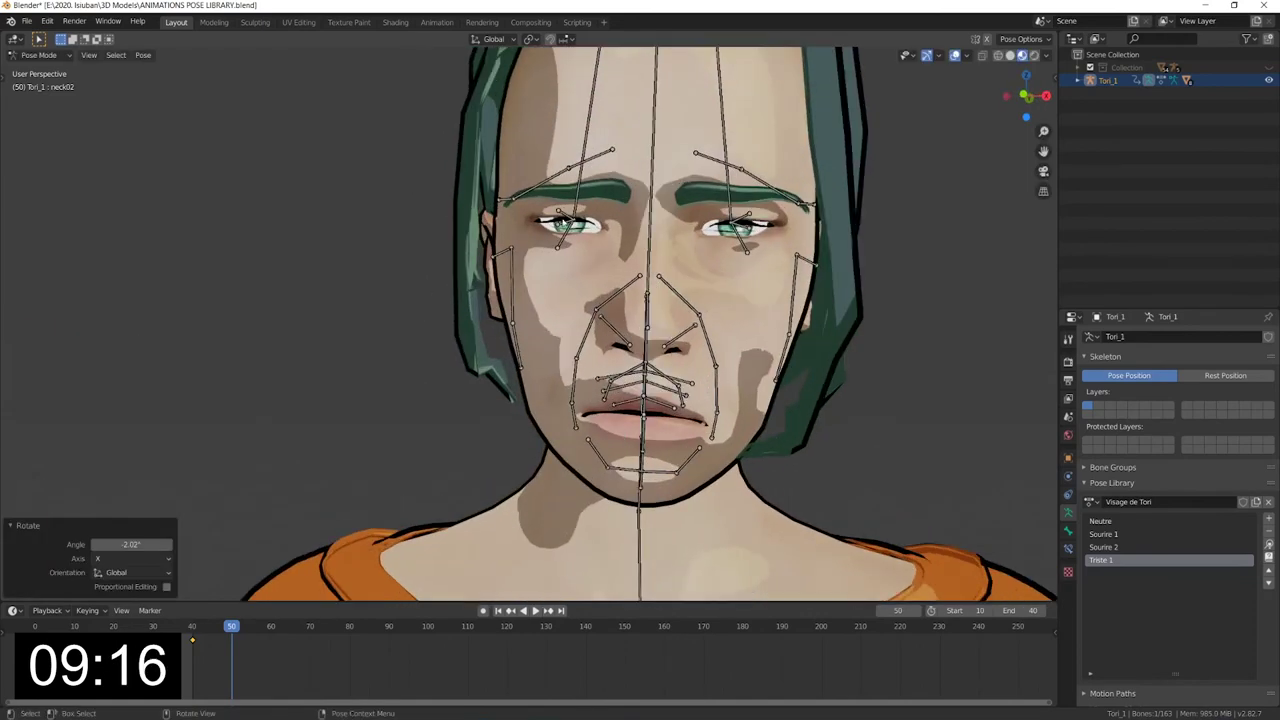
Tilt neck02 further about X, then turn it -0.738° about Y.
{"action": "key", "text": "r"}
{"action": "key", "text": "x"}
{"action": "left_click", "coordinate": [752, 234]}
{"action": "key", "text": "r"}
{"action": "mouse_move", "coordinate": [752, 234]}
{"action": "middle_mouse_down"}
{"action": "mouse_move", "coordinate": [735, 418]}
{"action": "mouse_move", "coordinate": [778, 432]}
{"action": "mouse_move", "coordinate": [745, 374]}
{"action": "mouse_move", "coordinate": [770, 418]}
{"action": "mouse_move", "coordinate": [837, 426]}
{"action": "middle_mouse_up"}
{"action": "key", "text": "y"}
{"action": "left_click", "coordinate": [737, 420]}
Rotate the special01 jaw bone slightly about the X axis.
{"action": "left_click", "coordinate": [745, 374]}
{"action": "key", "text": "r"}
{"action": "key", "text": "x"}
{"action": "left_click", "coordinate": [760, 400]}
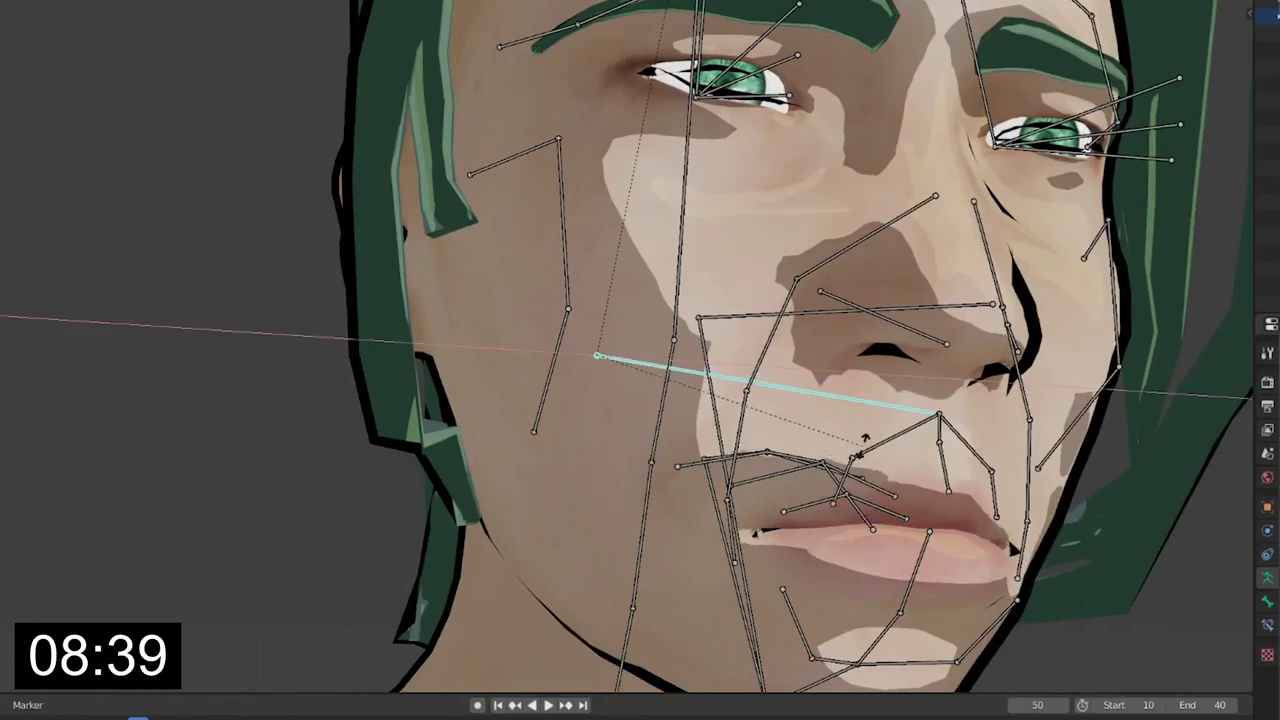
Orbit, zoom out and pan around Tori's head to review the sad expression.
{"action": "scroll", "coordinate": [918, 480], "scroll_direction": "down", "scroll_amount": 3}
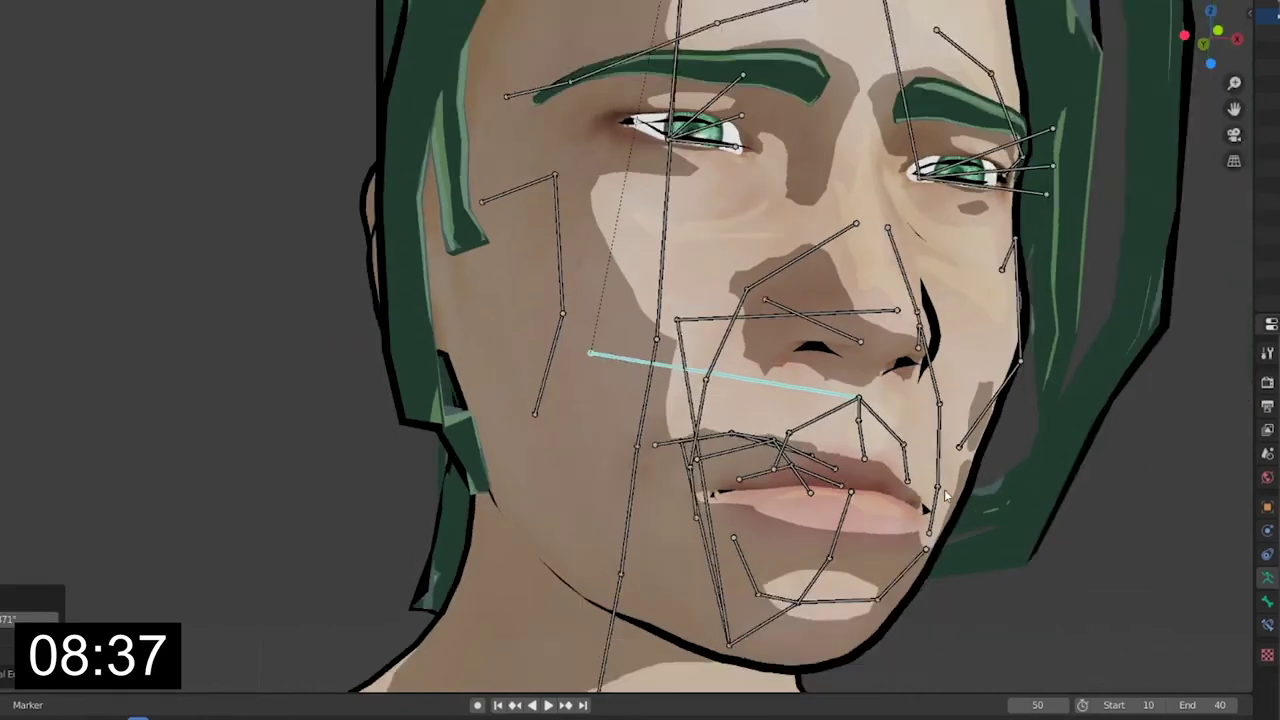
{"action": "middle_click_drag", "start_coordinate": [918, 480], "coordinate": [903, 502]}
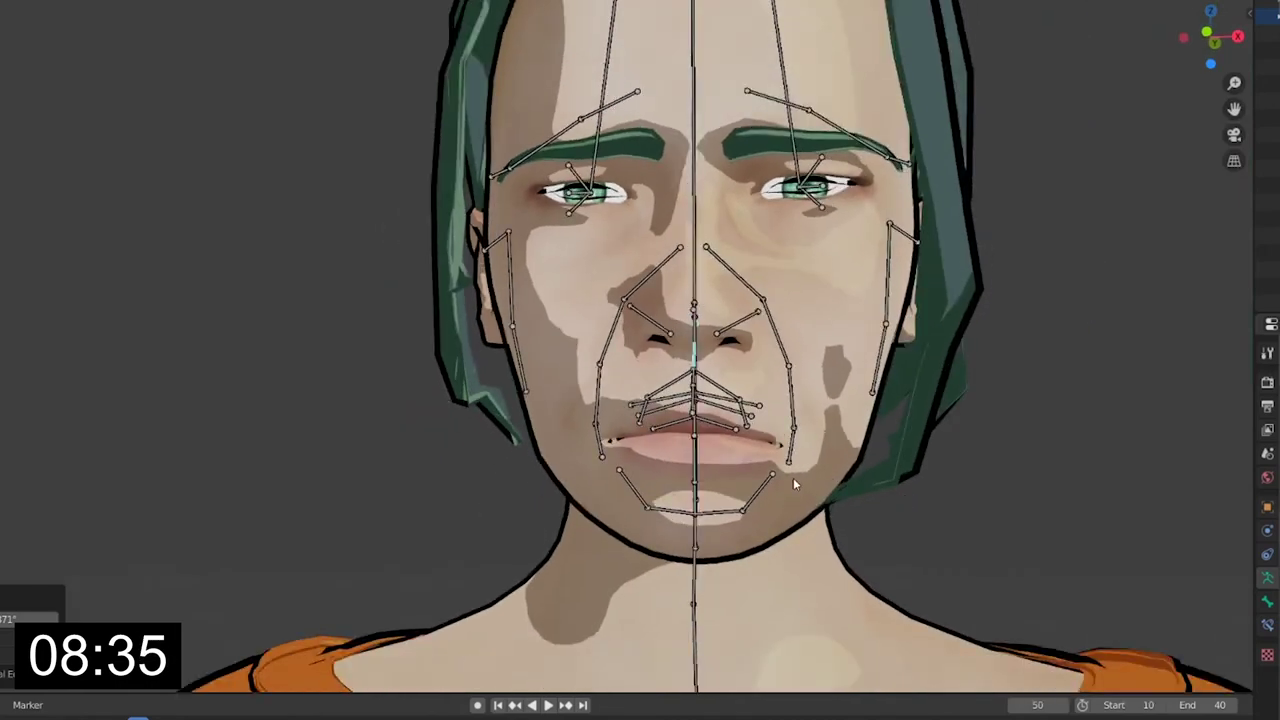
{"action": "middle_click_drag", "start_coordinate": [793, 477], "coordinate": [756, 486]}
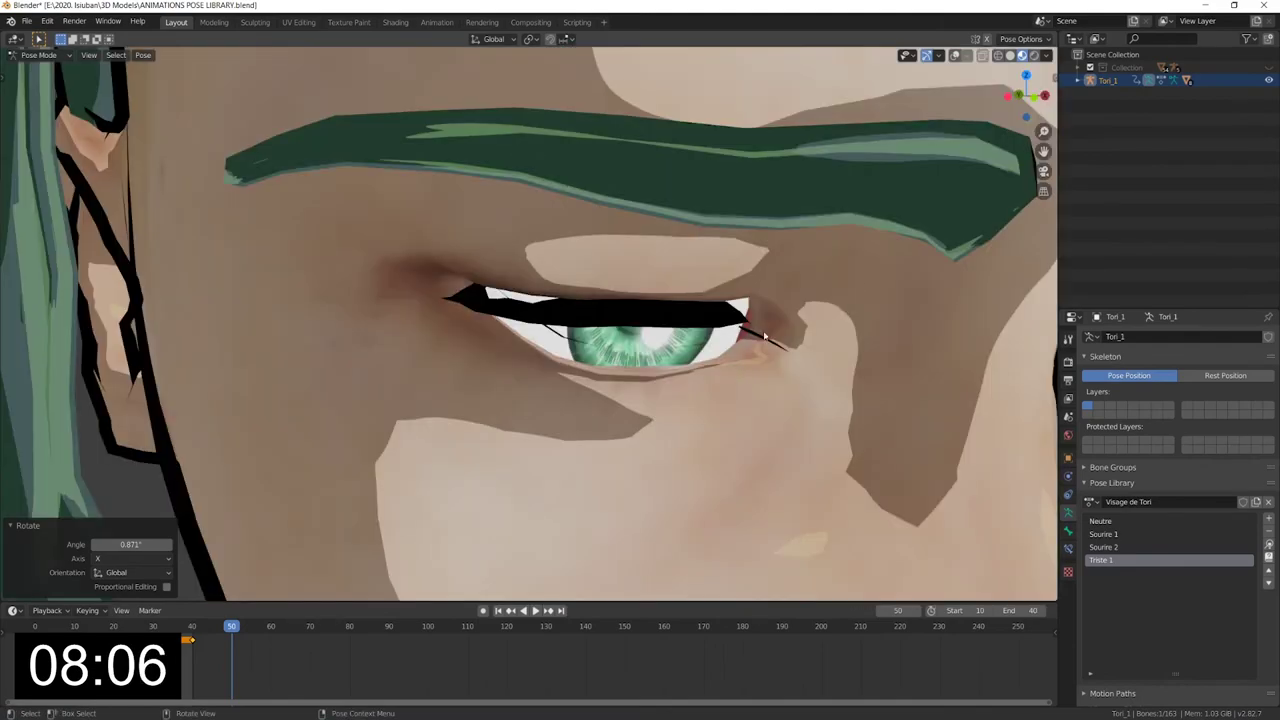
{"action": "middle_click_drag", "start_coordinate": [765, 337], "coordinate": [791, 362]}
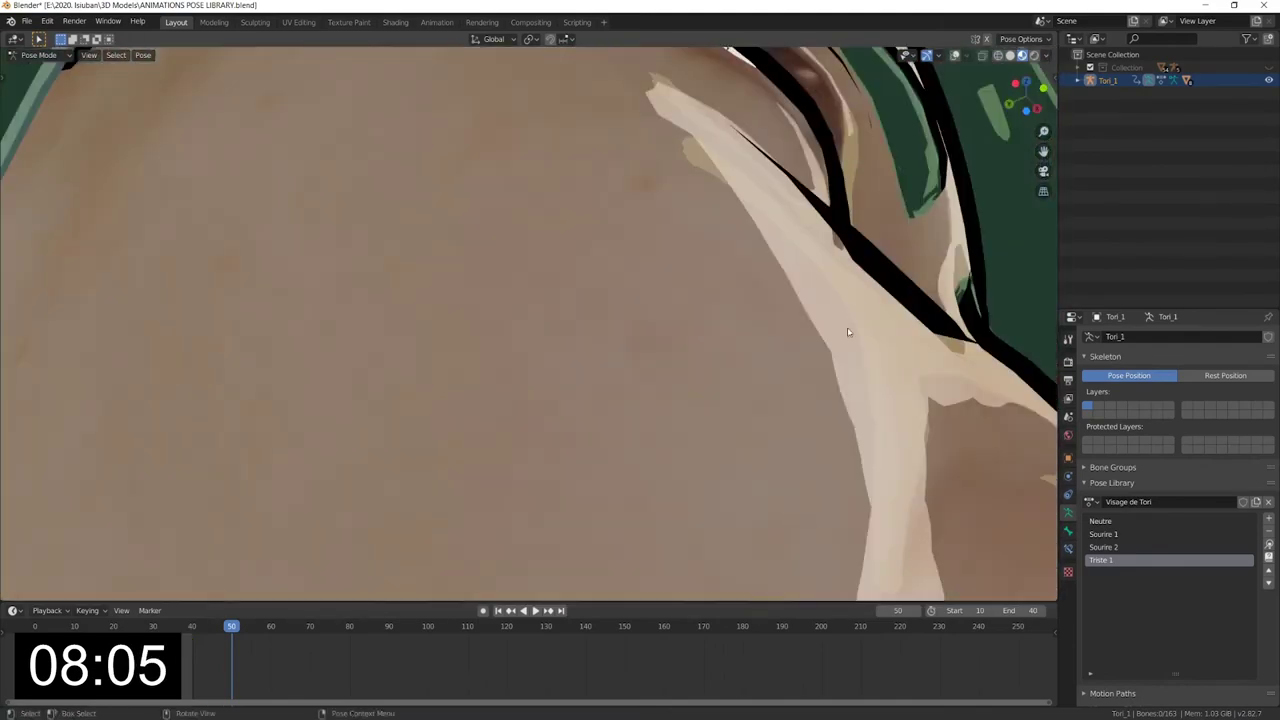
{"action": "scroll", "coordinate": [800, 380], "scroll_direction": "down", "scroll_amount": 5}
{"action": "scroll", "coordinate": [790, 393], "scroll_direction": "down", "scroll_amount": 3}
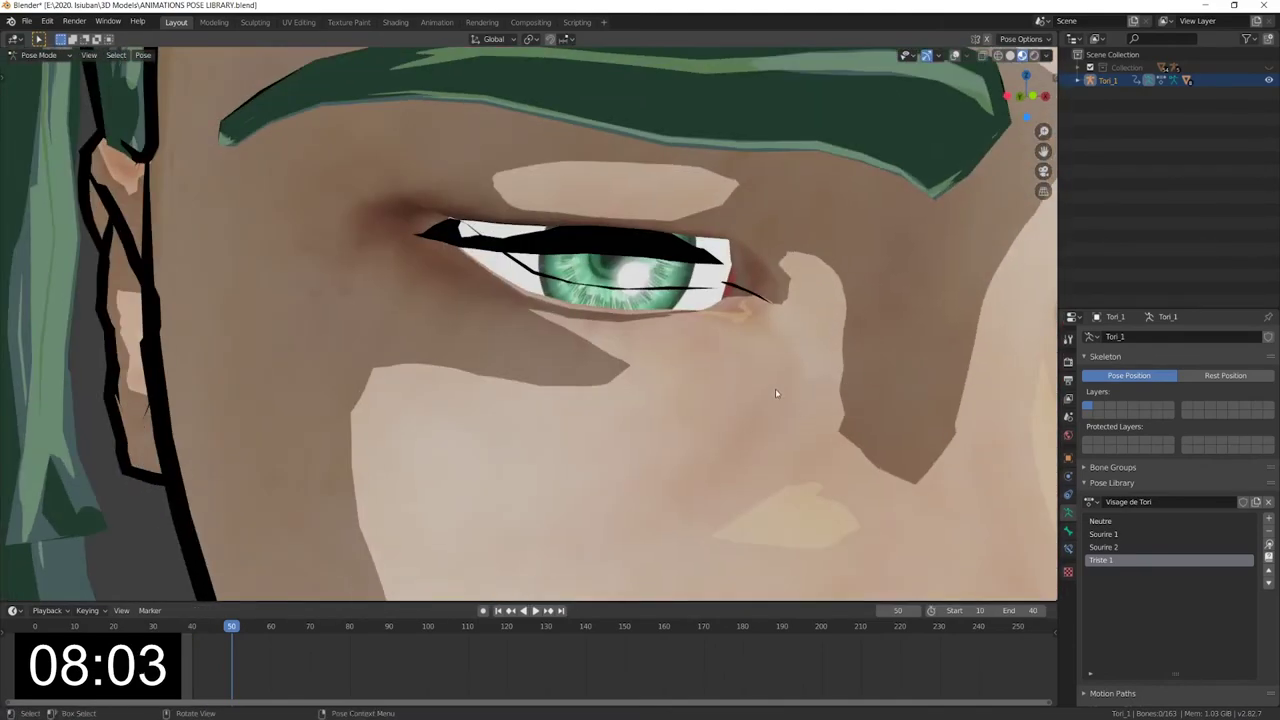
{"action": "scroll", "coordinate": [700, 420], "scroll_direction": "down", "scroll_amount": 5}
{"action": "mouse_move", "coordinate": [521, 449]}
{"action": "middle_mouse_down", "text": "shift"}
{"action": "mouse_move", "coordinate": [504, 434]}
{"action": "mouse_move", "coordinate": [754, 172]}
{"action": "middle_mouse_up", "text": "shift"}
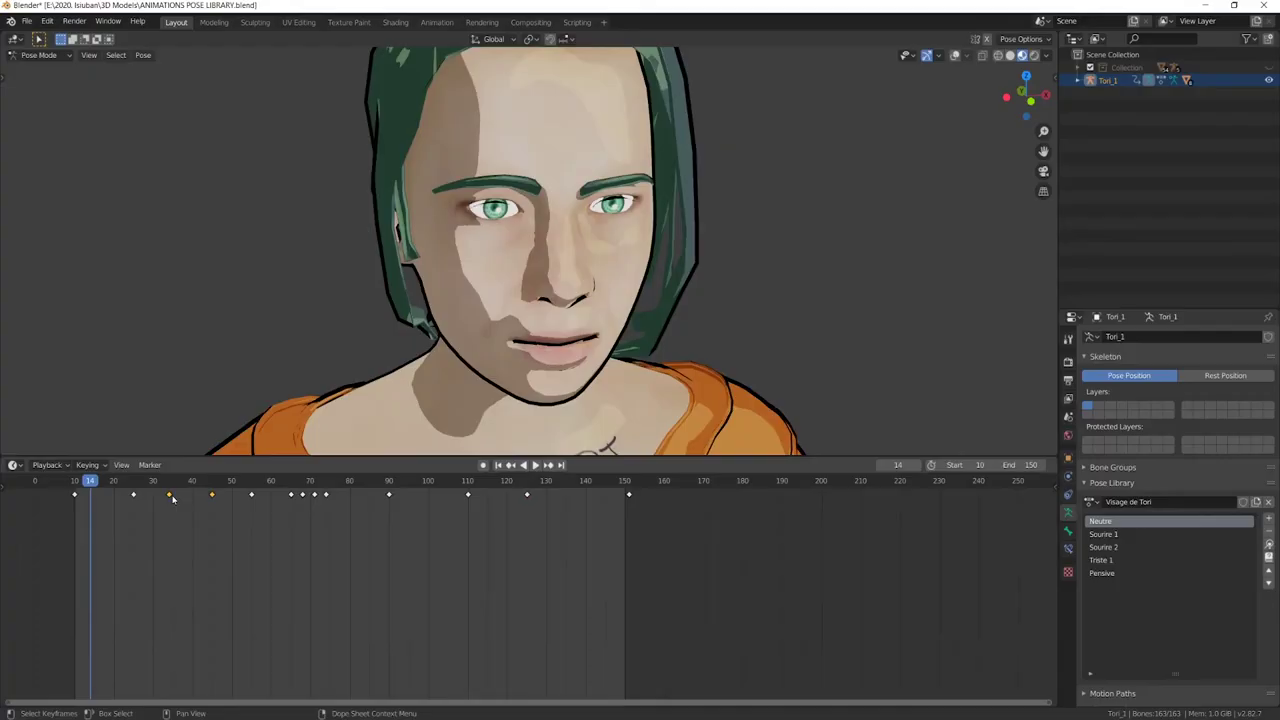
Bring up the Dope Sheet keyframe context menu for interpolation options.
{"action": "right_click", "coordinate": [160, 497]}
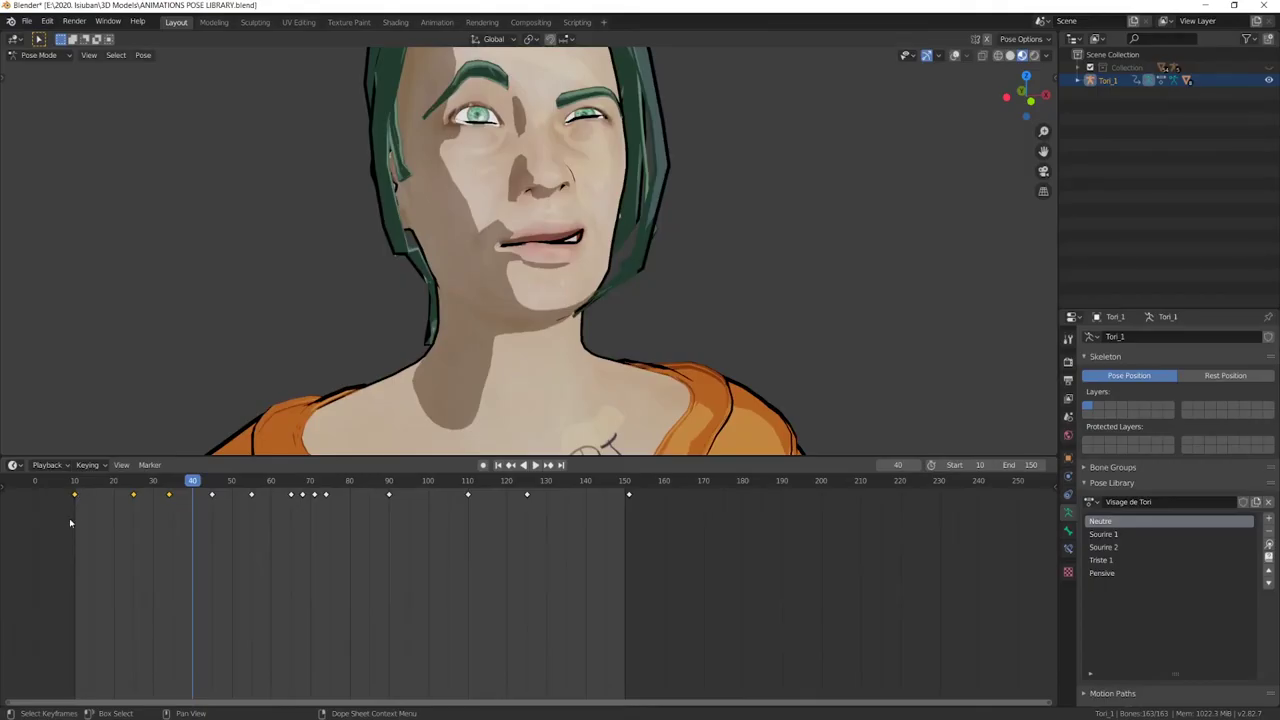
Set the selected keyframes to Constant interpolation and play the animation.
{"action": "right_click", "coordinate": [221, 494]}
{"action": "mouse_move", "coordinate": [186, 491]}
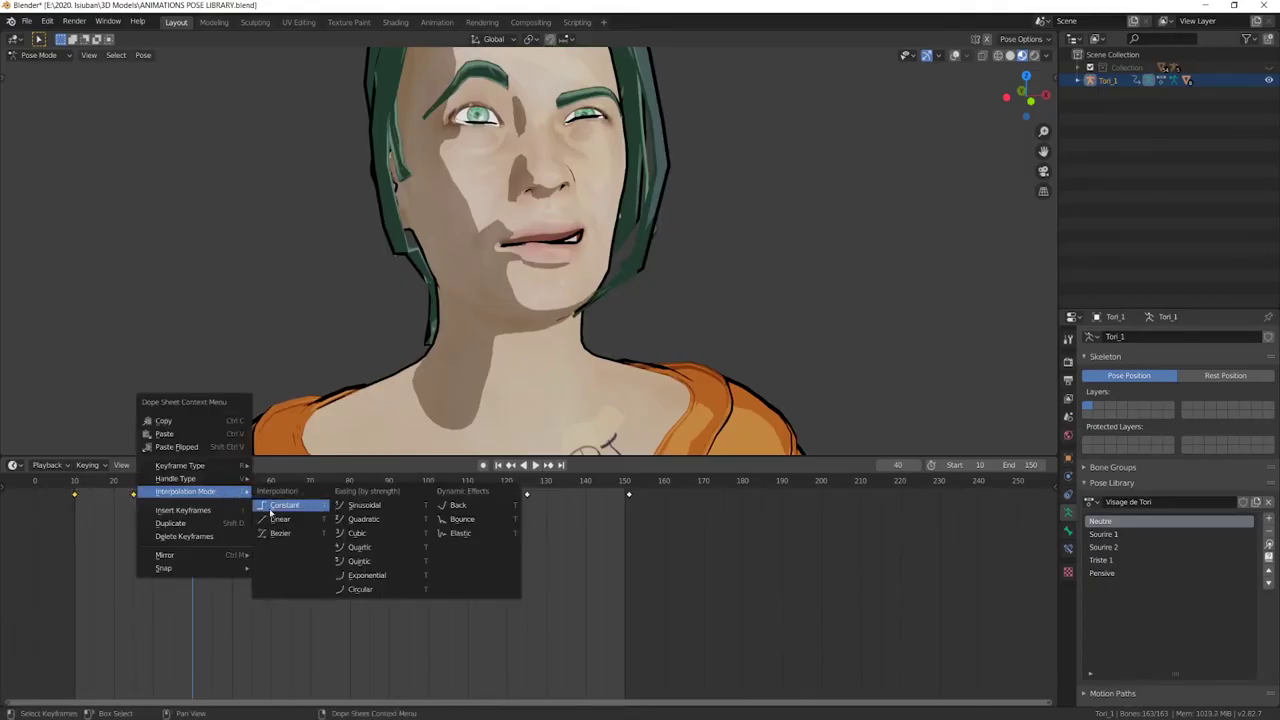
{"action": "left_click", "coordinate": [67, 481]}
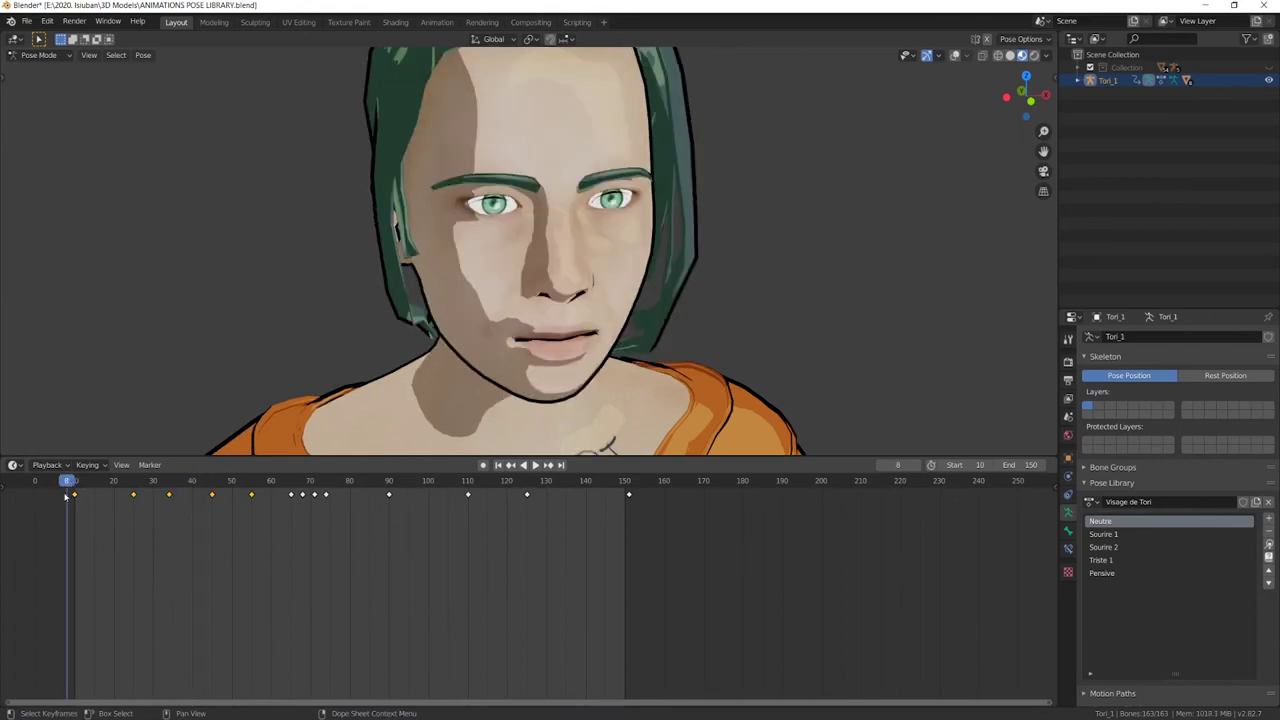
{"action": "key", "text": "space"}
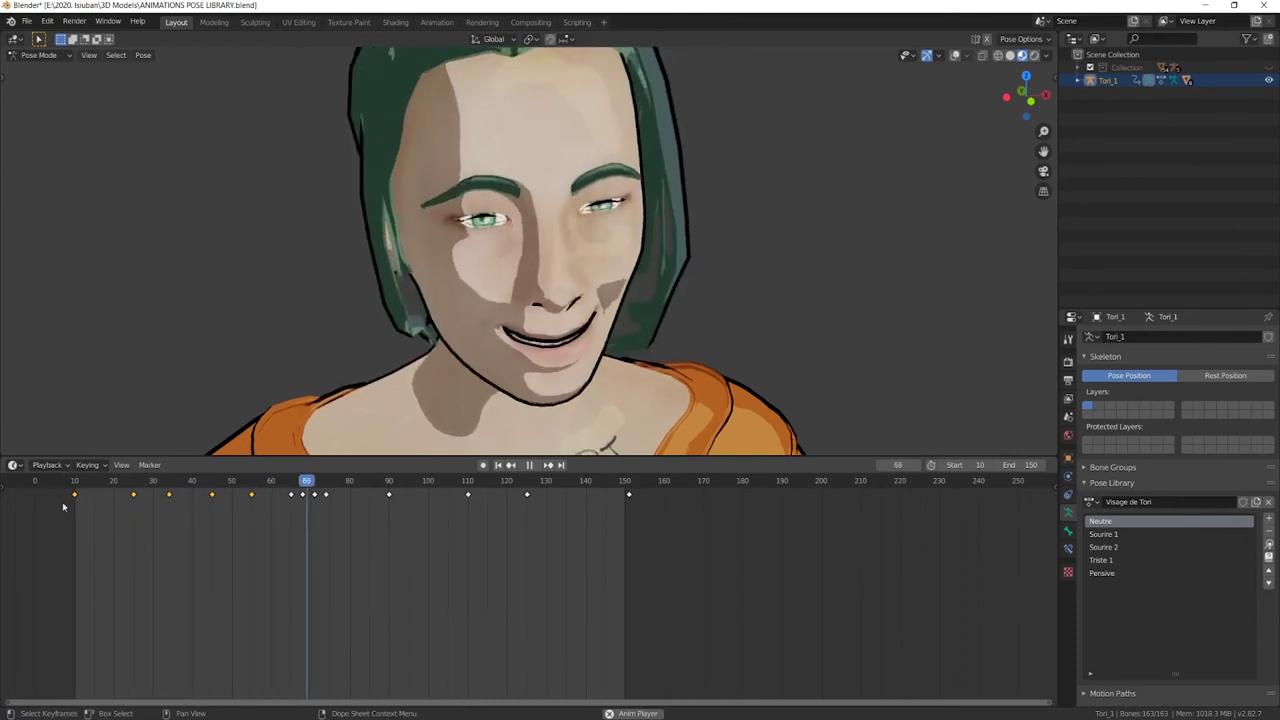
{"action": "key", "text": "Escape"}
Switch the keyframes to Linear interpolation and replay the animation from frame 10.
{"action": "right_click", "coordinate": [131, 492]}
{"action": "mouse_move", "coordinate": [98, 492]}
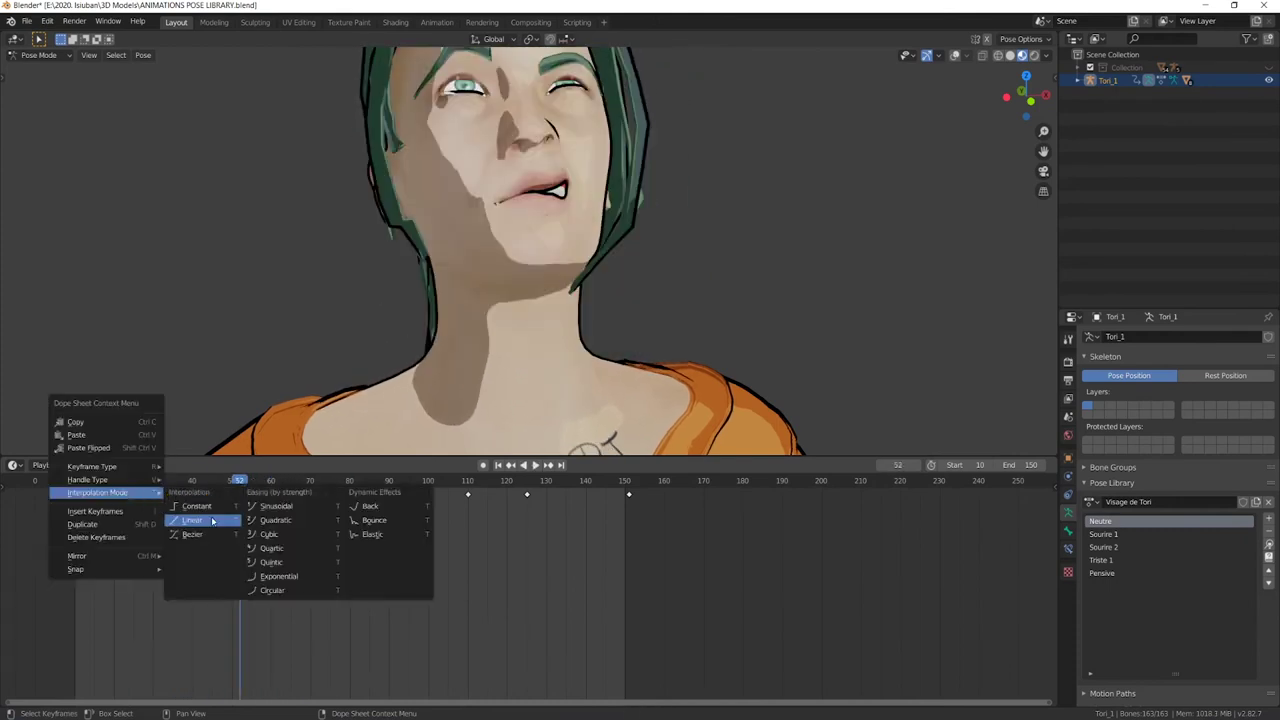
{"action": "left_click", "coordinate": [212, 521]}
{"action": "left_click", "coordinate": [74, 485]}
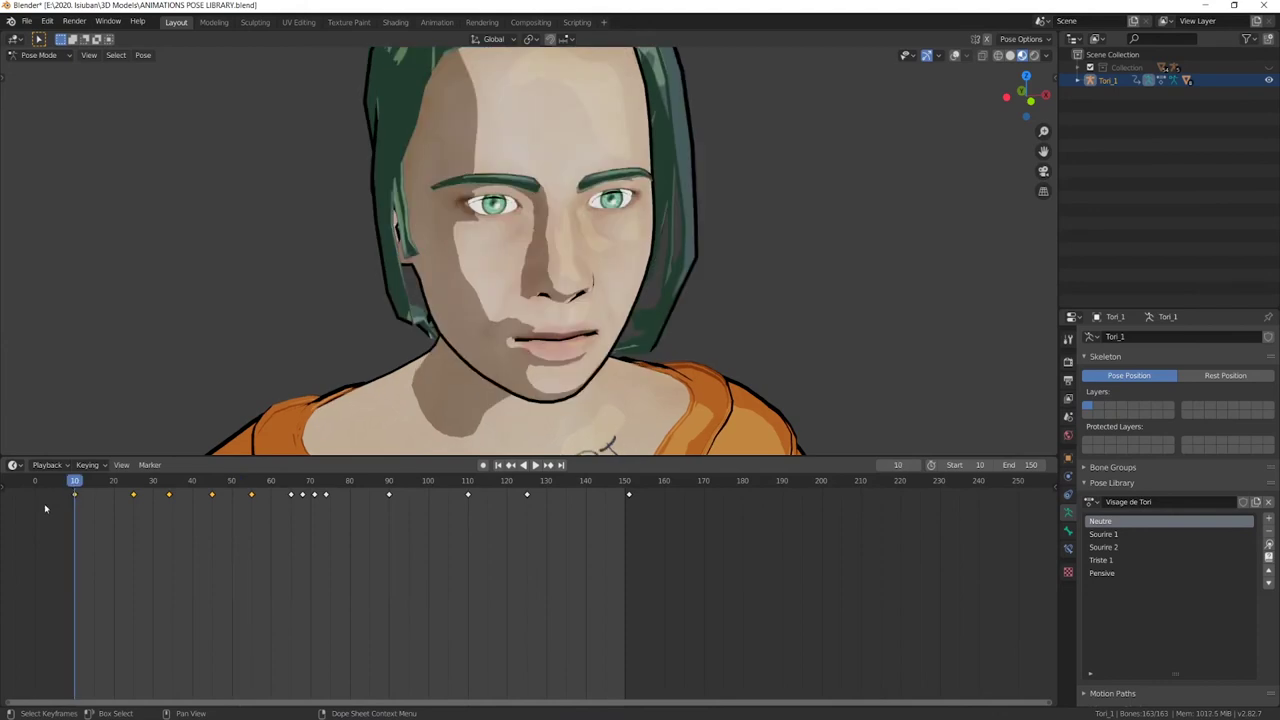
{"action": "key", "text": "space"}
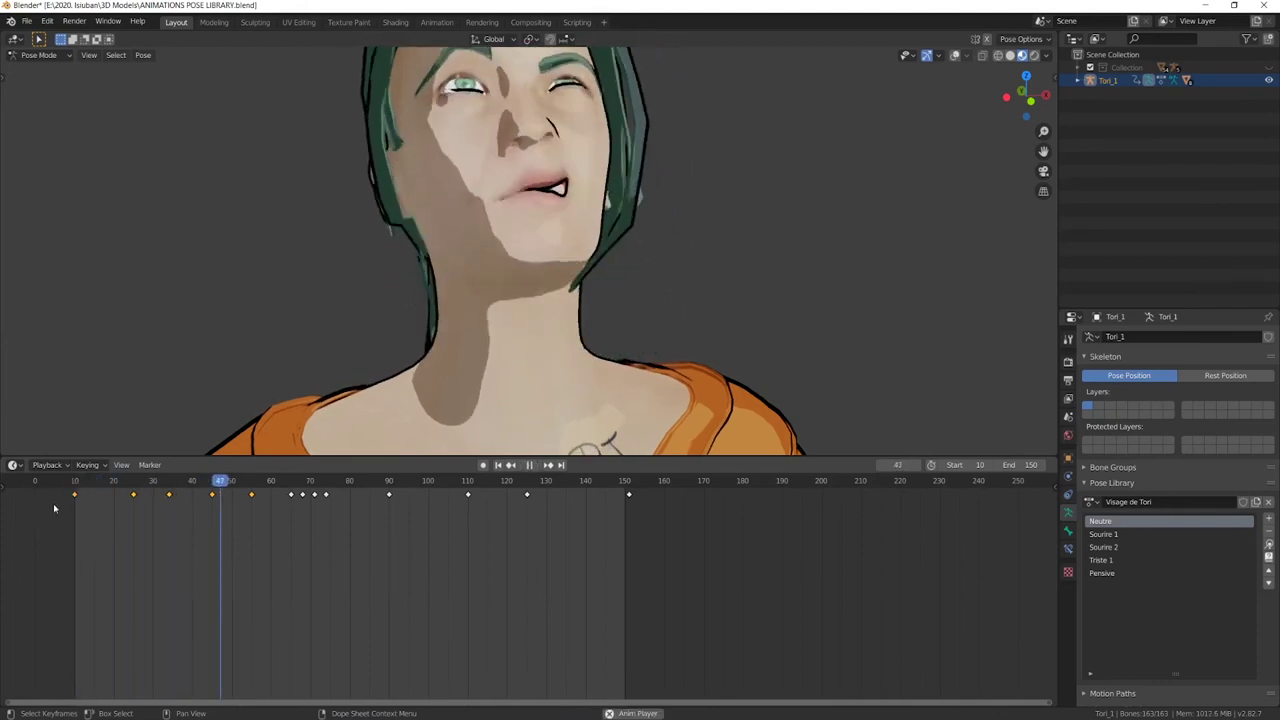
{"action": "left_click", "coordinate": [75, 484]}
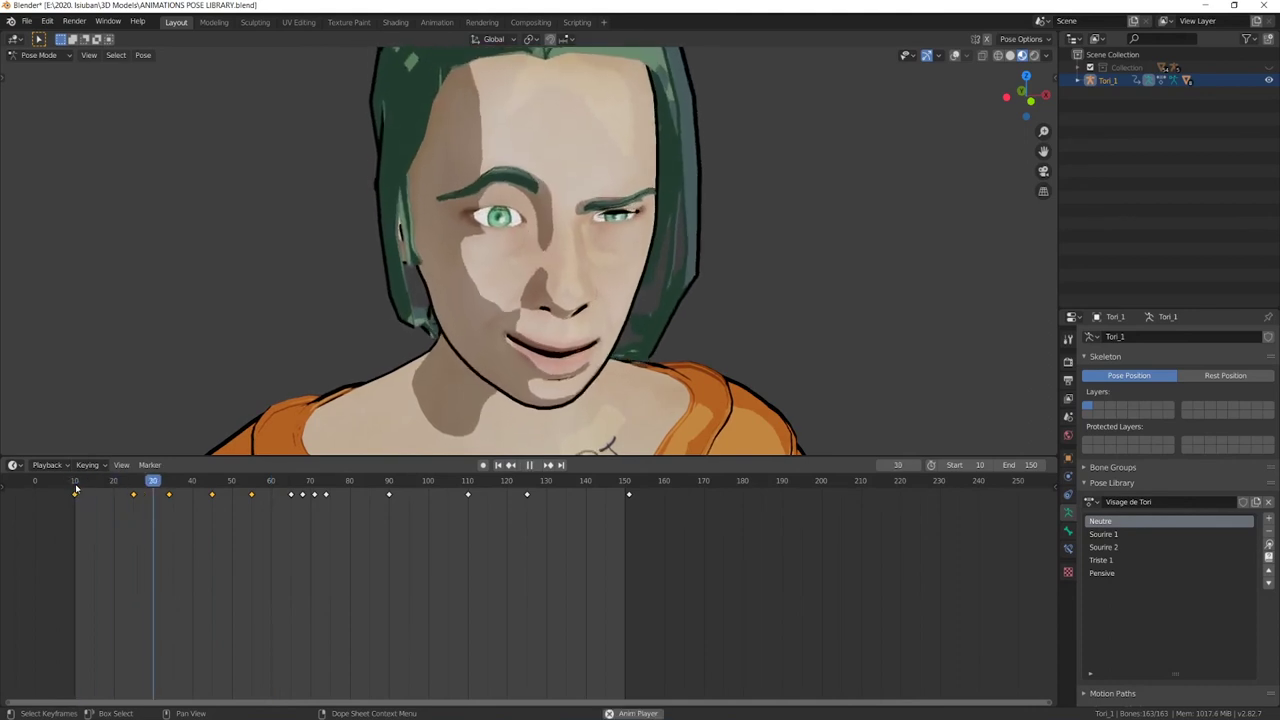
{"action": "left_click", "coordinate": [75, 484]}
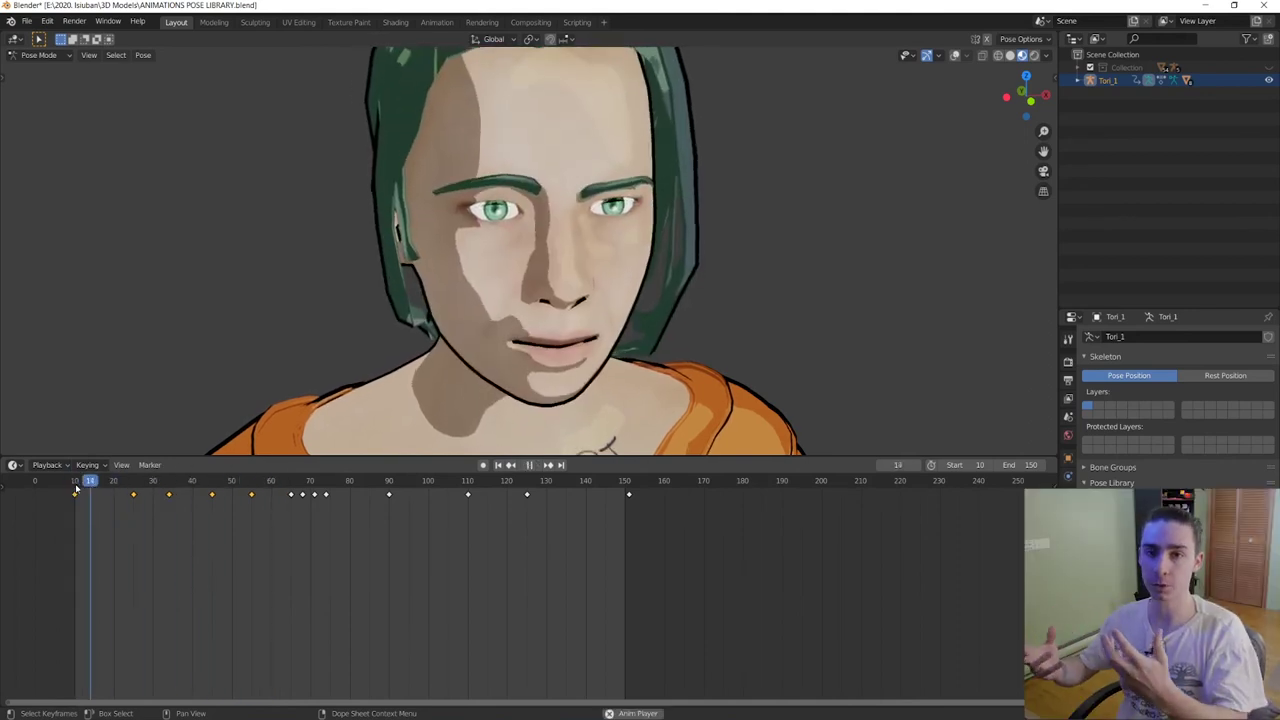
{"action": "key", "text": "space"}
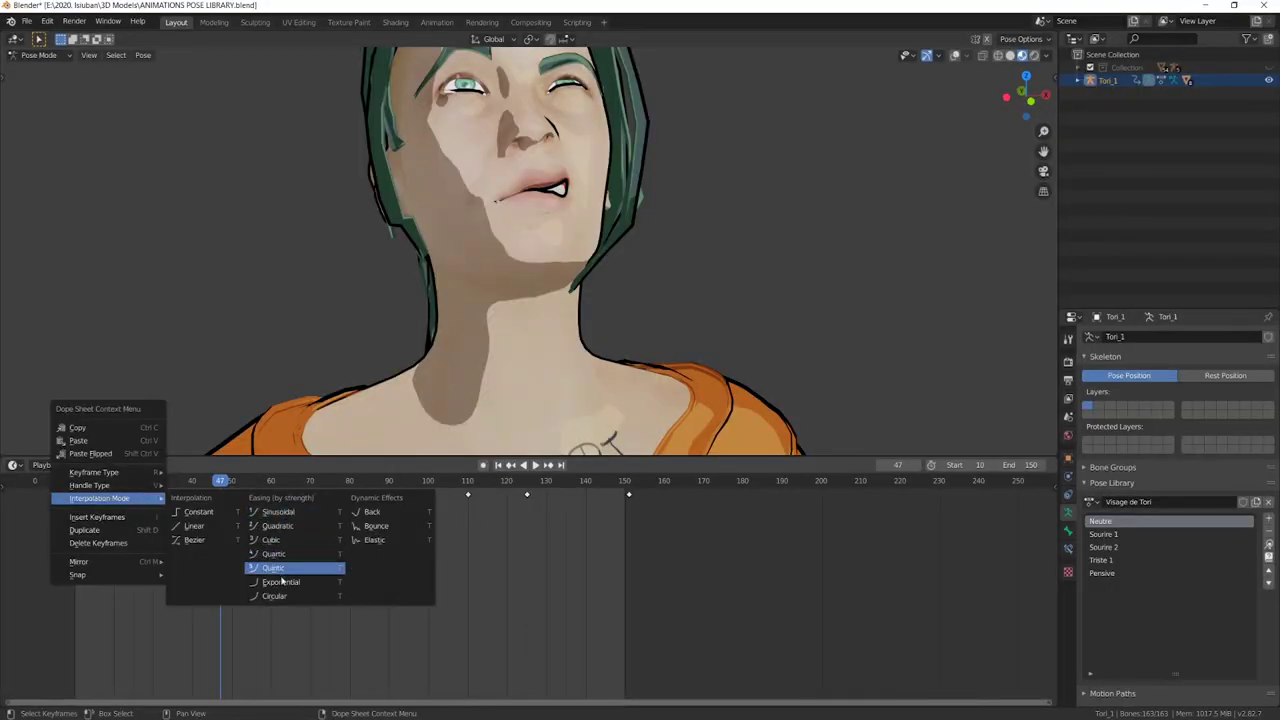
Apply Bounce interpolation to the keyframes and replay from frame 10, stopping at frame 78.
{"action": "left_click", "coordinate": [389, 531]}
{"action": "left_click", "coordinate": [84, 486]}
{"action": "key", "text": "space"}
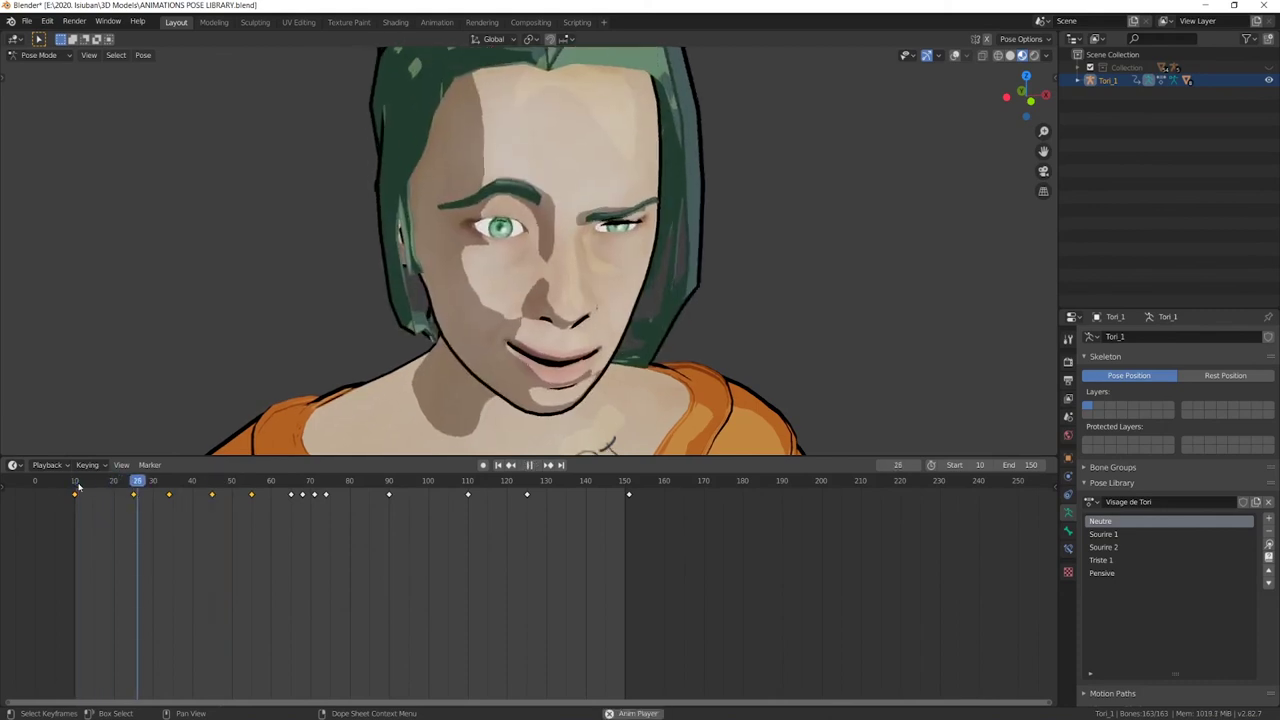
{"action": "key", "text": "space"}
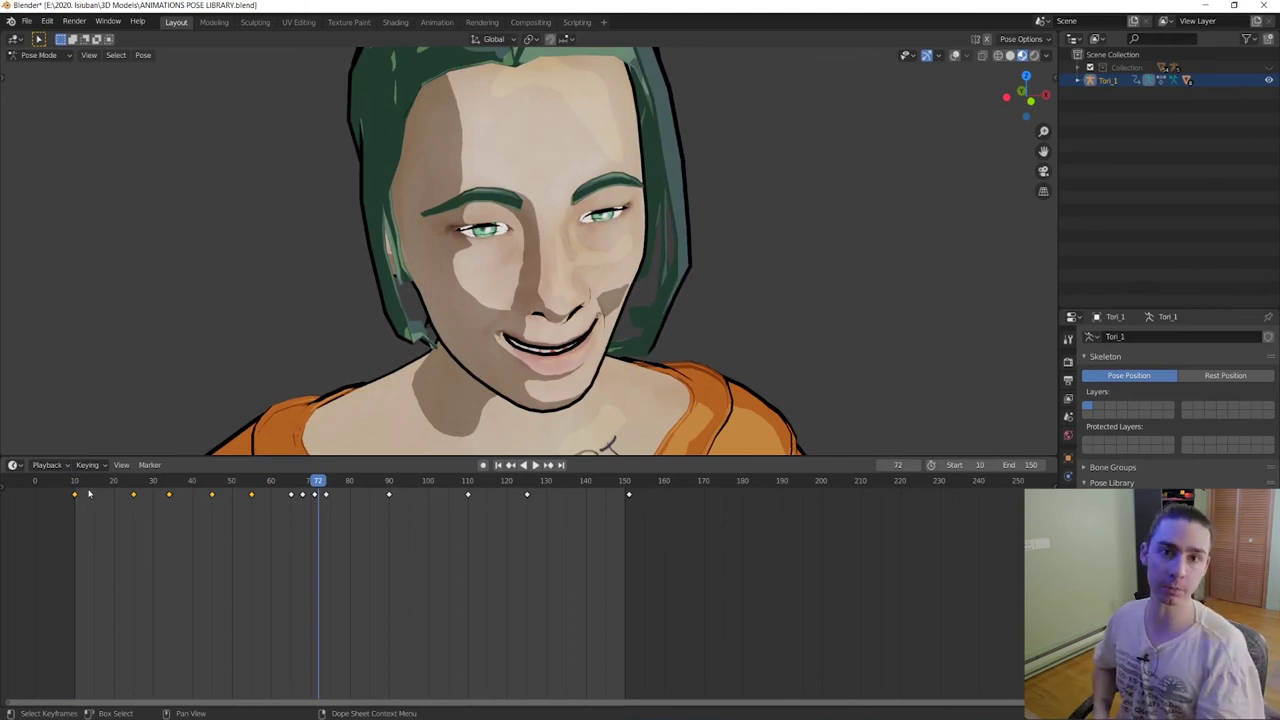
{"action": "key", "text": "space"}
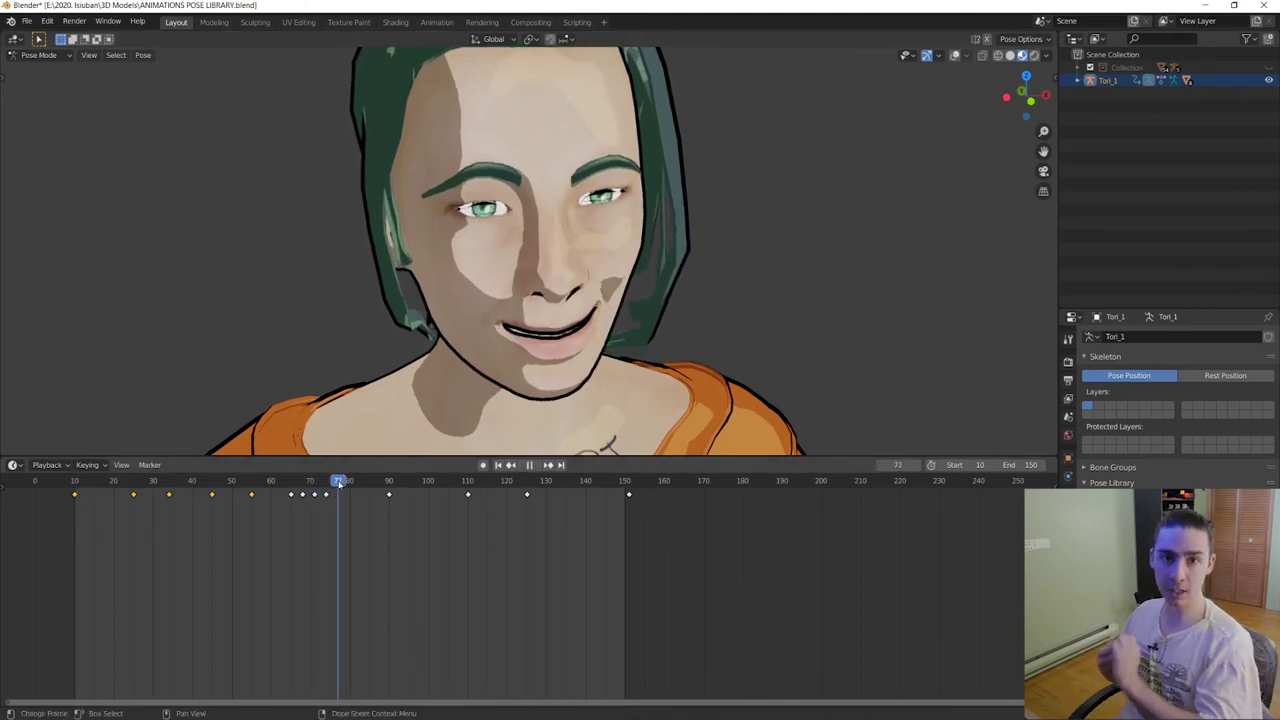
{"action": "key", "text": "space"}
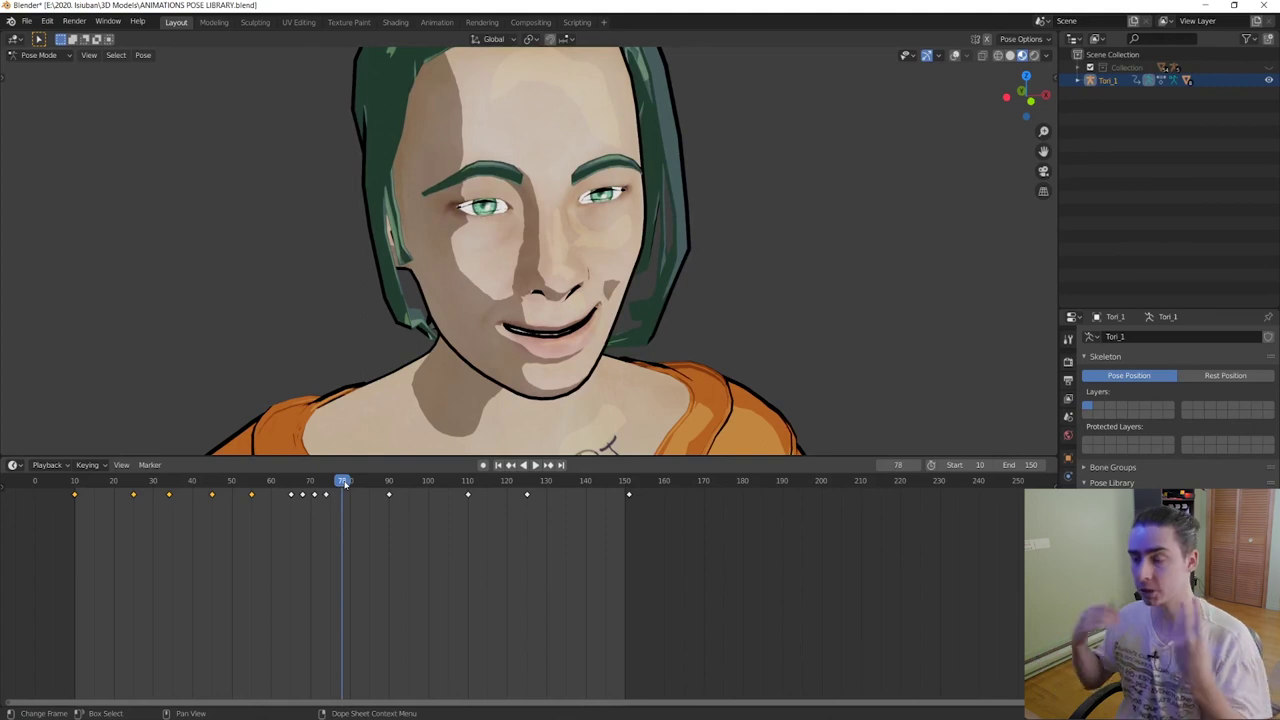